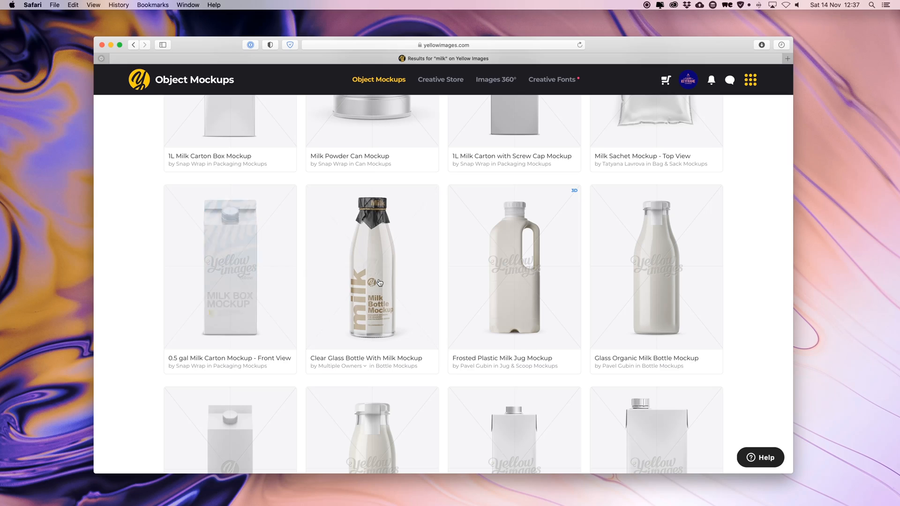
# Open the Clear Glass Bottle With Milk Mockup and look through its preview images.
pyautogui.click(380, 282)
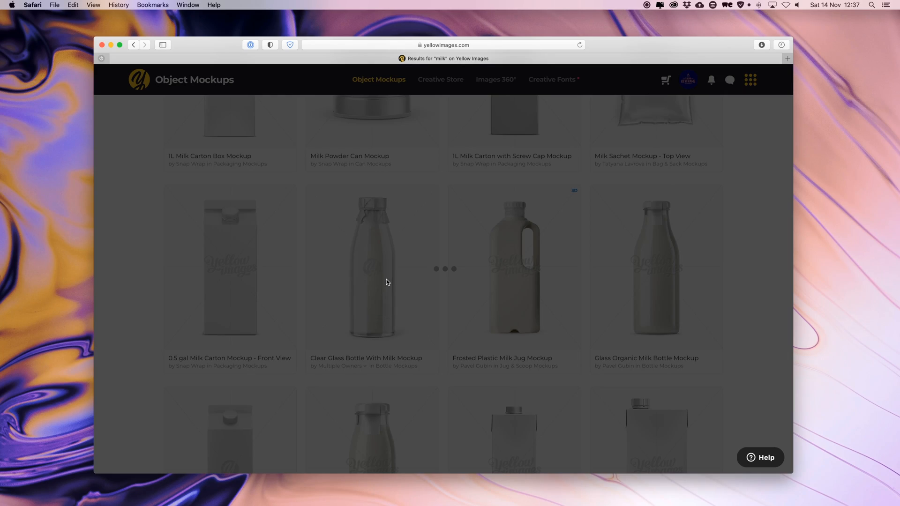
pyautogui.click(253, 233)
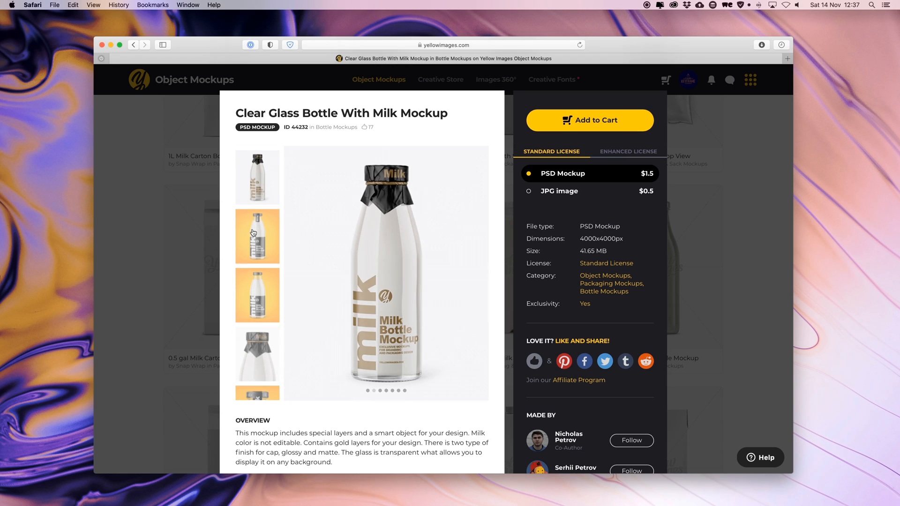
pyautogui.click(256, 233)
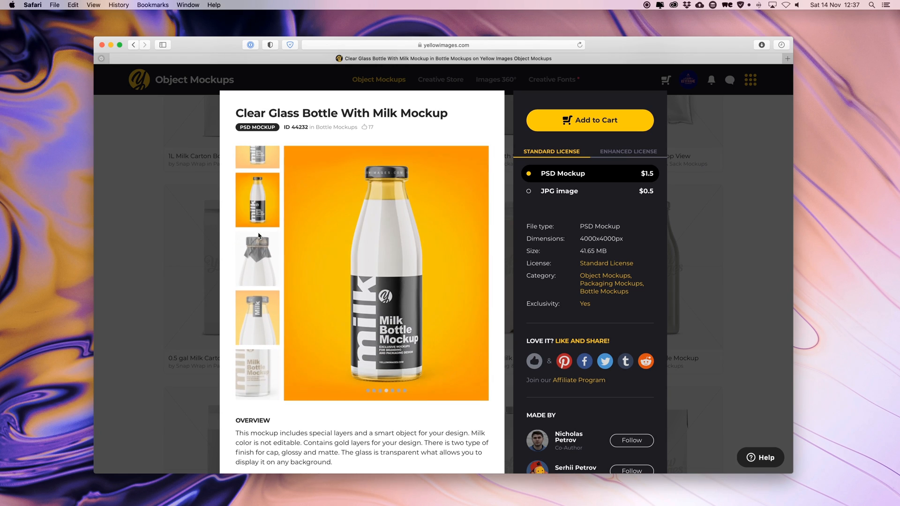
pyautogui.click(259, 258)
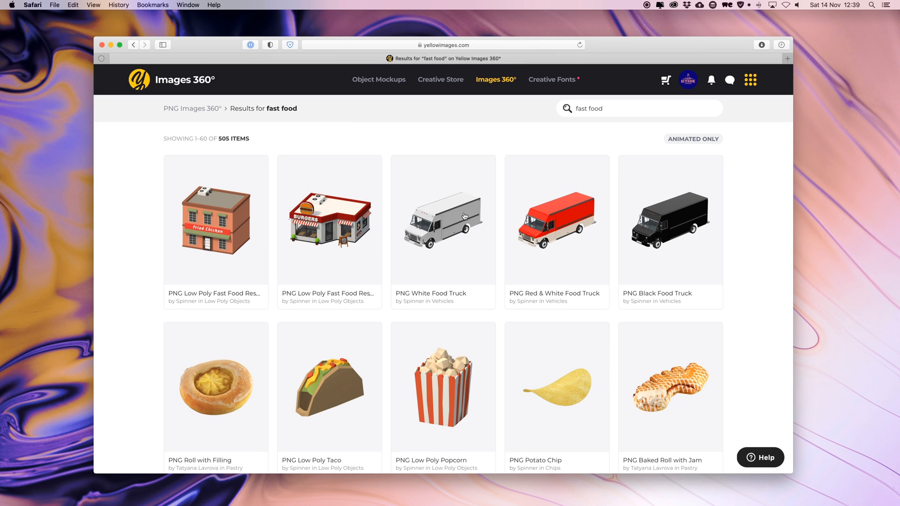
# Open the PNG White Food Truck and the similar PNG Yellow Food Truck, rotating each to inspect its available angles.
pyautogui.click(464, 216)
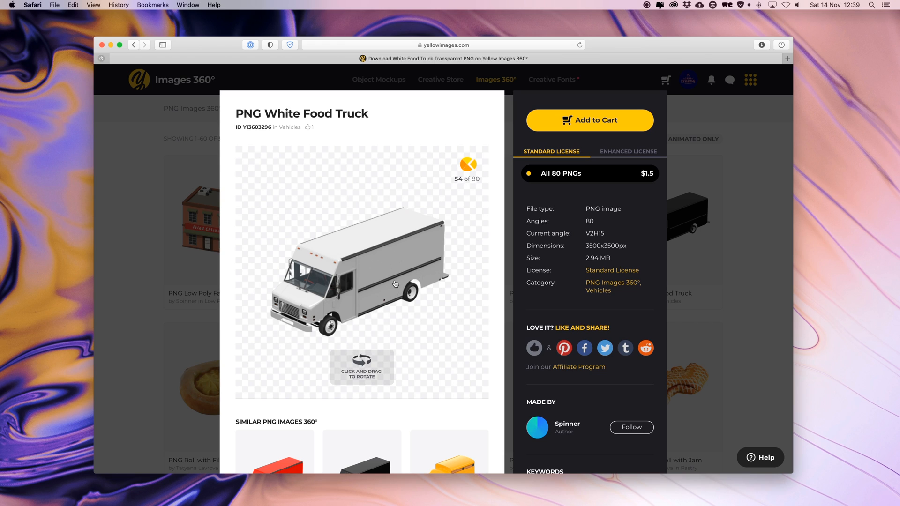
pyautogui.moveTo(382, 278)
pyautogui.mouseDown()
pyautogui.moveTo(381, 266)
pyautogui.moveTo(399, 253)
pyautogui.moveTo(444, 243)
pyautogui.moveTo(436, 308)
pyautogui.moveTo(419, 317)
pyautogui.moveTo(387, 271)
pyautogui.moveTo(377, 280)
pyautogui.mouseUp()
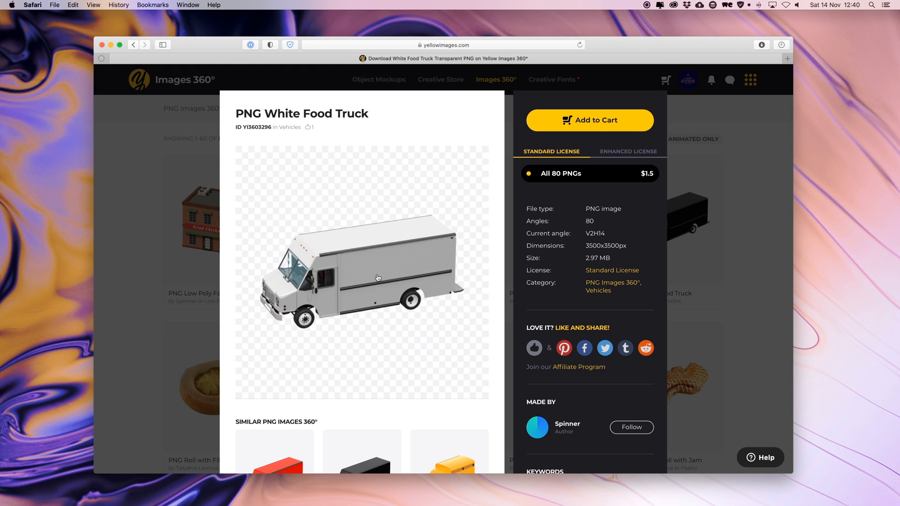
pyautogui.scroll(-3, 379, 278)
pyautogui.click(461, 340)
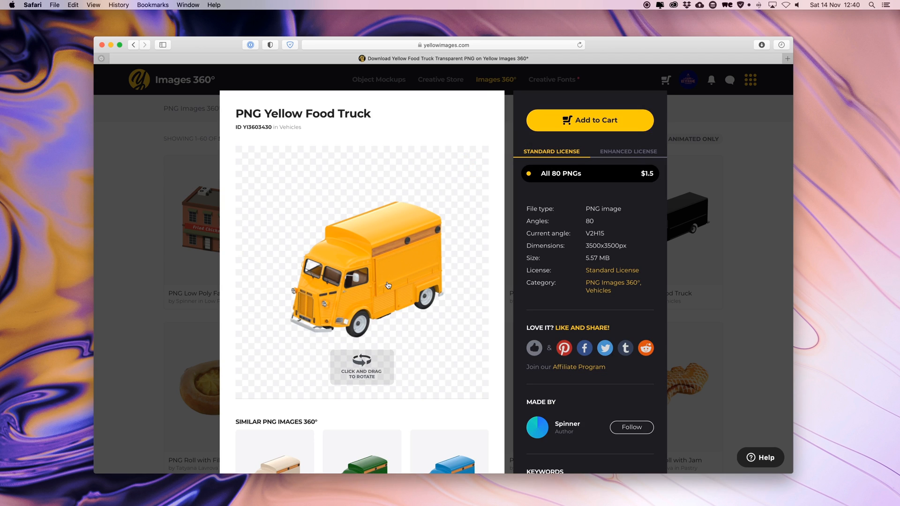
pyautogui.moveTo(388, 285); pyautogui.dragTo(393, 282)
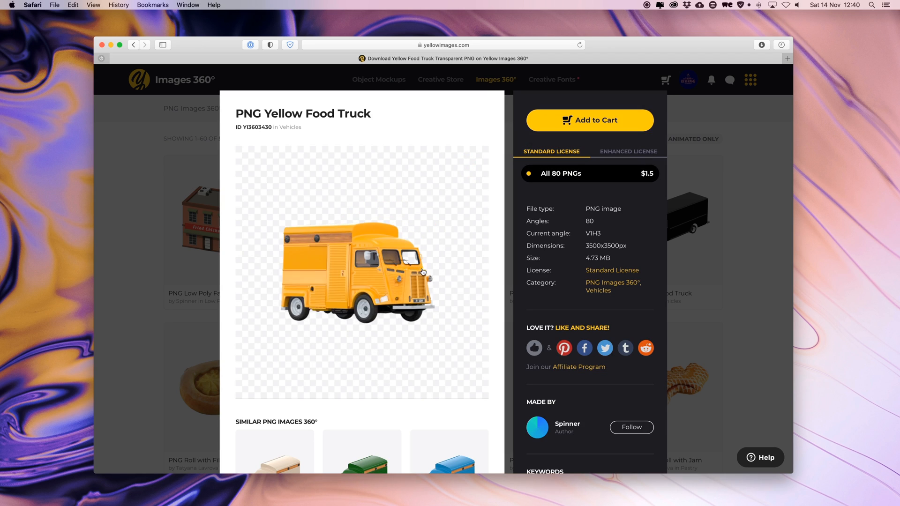
pyautogui.moveTo(427, 311); pyautogui.dragTo(379, 261)
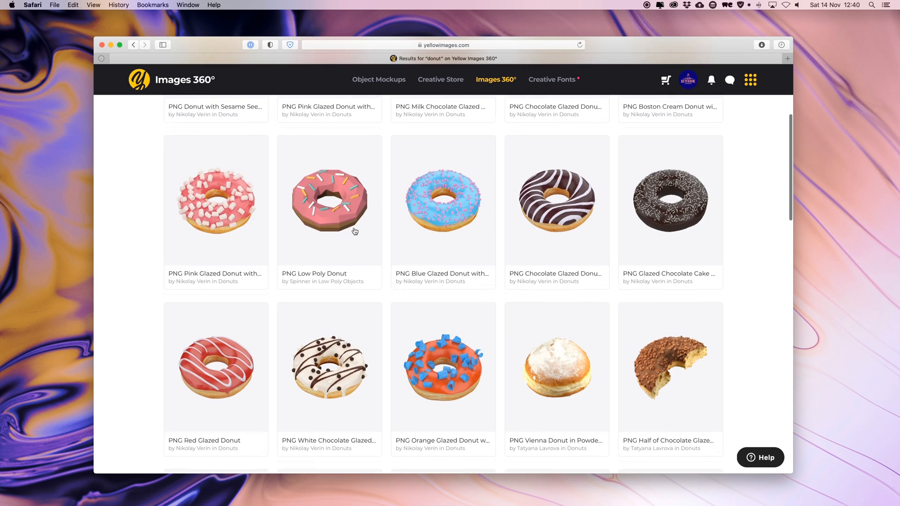
# Browse the donut results, open PNG Red Glazed Donut and rotate it to inspect its angles.
pyautogui.scroll(-4, 354, 229)
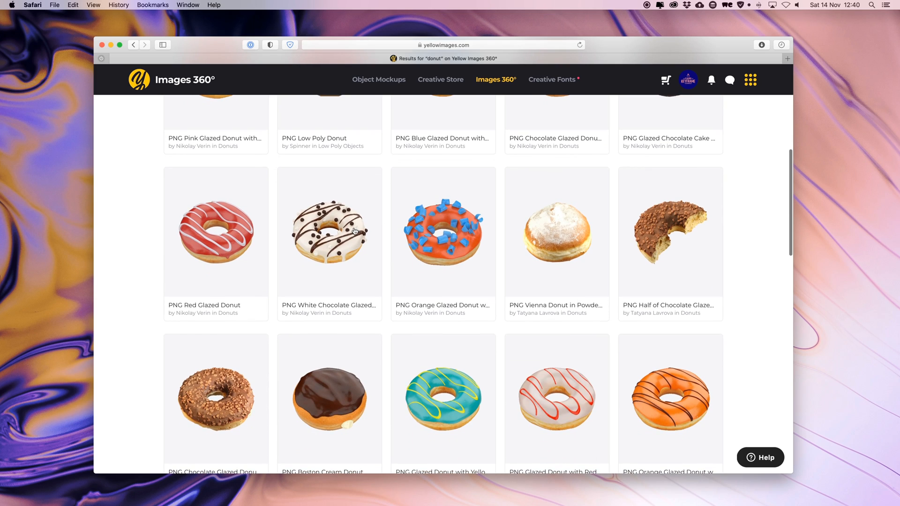
pyautogui.click(235, 244)
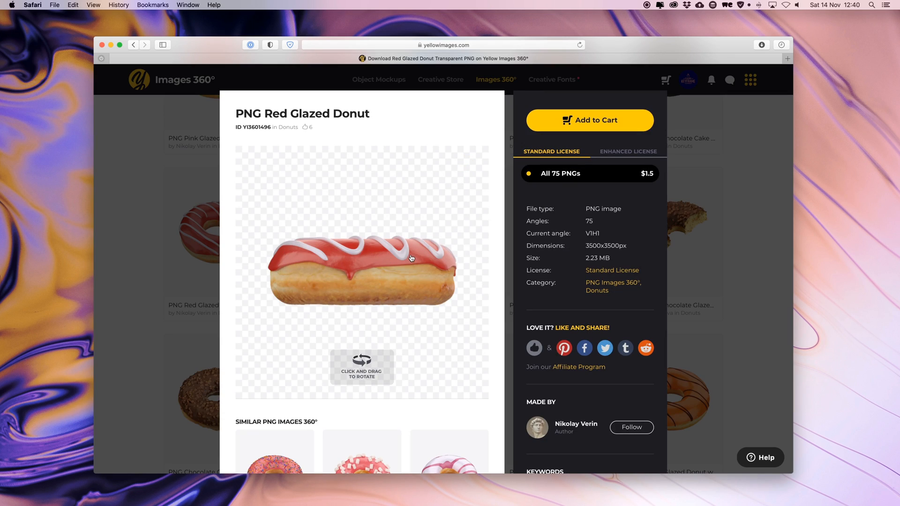
pyautogui.moveTo(414, 262); pyautogui.dragTo(432, 269)
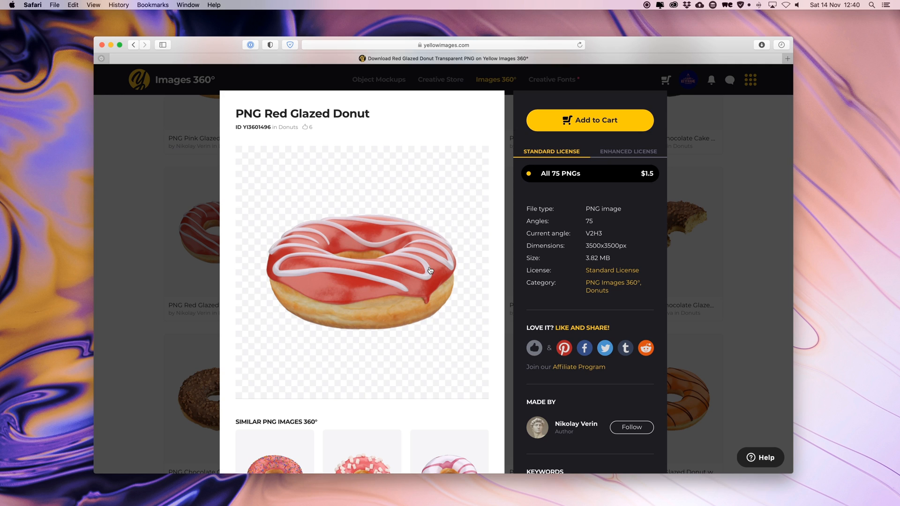
pyautogui.scroll(-2, 431, 274)
pyautogui.click(176, 221)
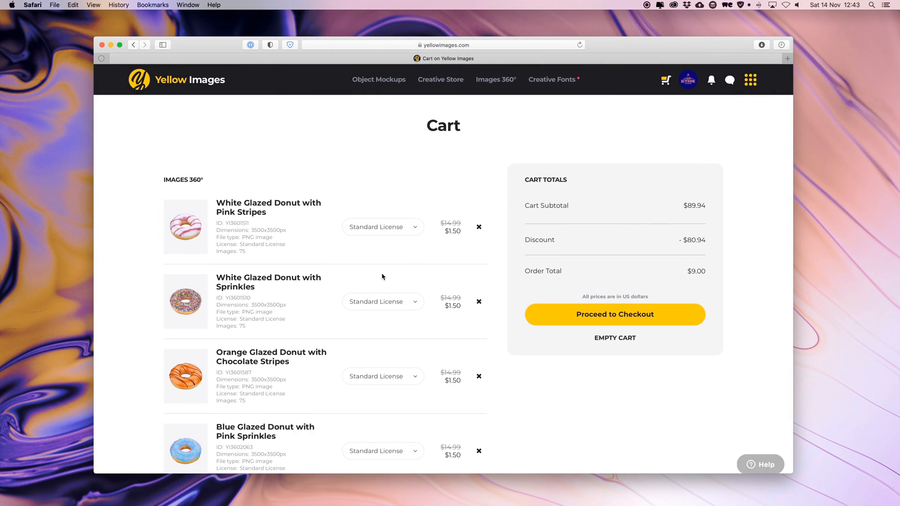
# Review the donut images collected in the cart.
pyautogui.scroll(-5, 382, 276)
pyautogui.scroll(-5, 382, 276)
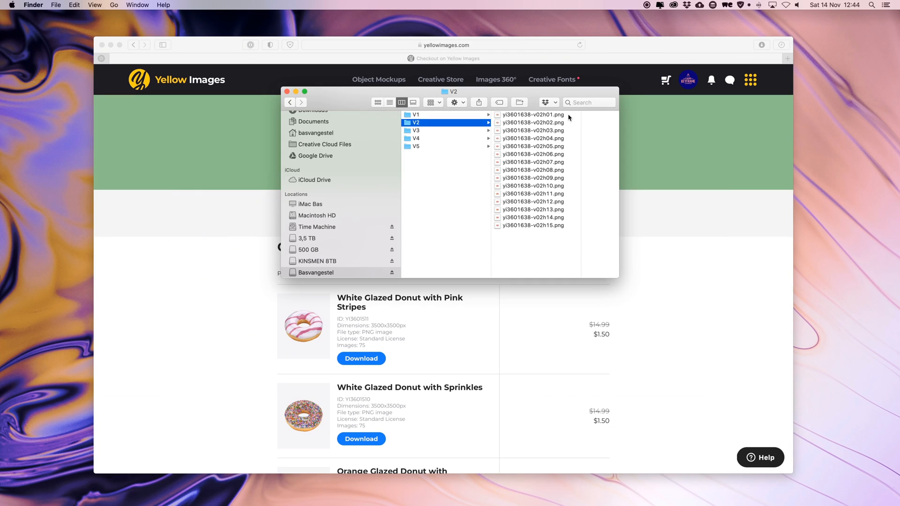
# Browse the V1 to V5 folders of the downloaded donuts in Finder and preview several of their PNG angles.
pyautogui.press('Right')
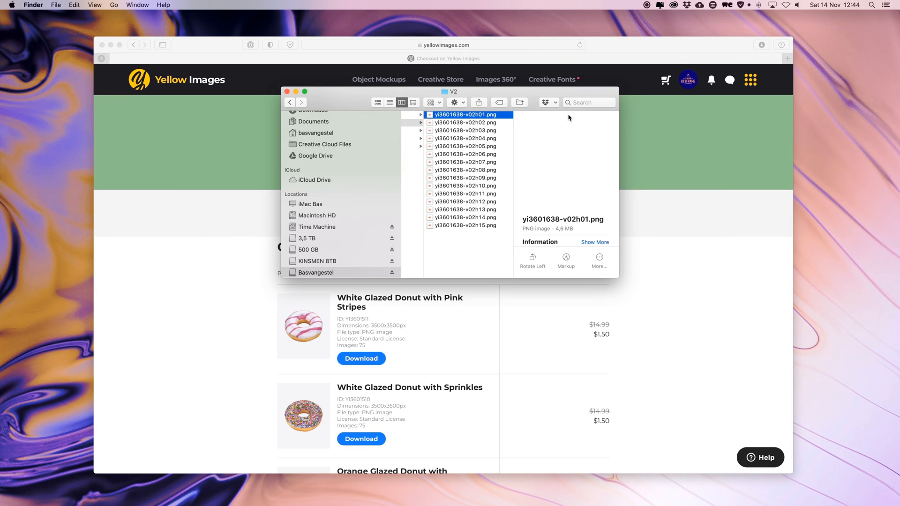
pyautogui.press('Left')
pyautogui.press('Down')
pyautogui.press('Right')
pyautogui.press('space')
pyautogui.press('space')
pyautogui.press('Left')
pyautogui.press('Left')
pyautogui.press('Right')
pyautogui.press('Down')
pyautogui.press('Down')
pyautogui.press('Down')
pyautogui.press('Right')
pyautogui.press('space')
pyautogui.press('Down')
pyautogui.press('Down')
pyautogui.press('space')
pyautogui.press('Left')
pyautogui.press('Up')
pyautogui.press('Up')
pyautogui.press('Right')
pyautogui.press('Down')
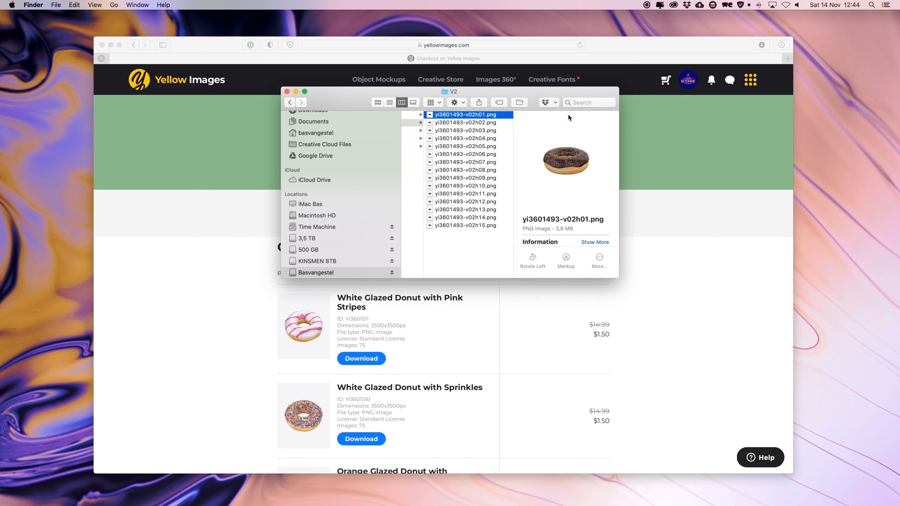
pyautogui.press('space')
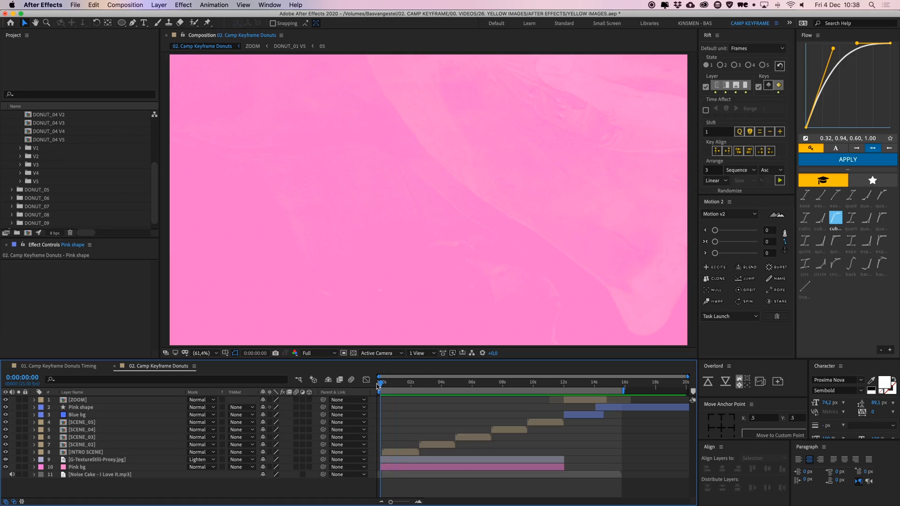
# Return the playhead to the start of 02. Camp Keyframe Donuts in After Effects and inspect the Noise Cake - I Love It.mp3 layer.
pyautogui.moveTo(377, 384)
pyautogui.mouseDown()
pyautogui.moveTo(604, 385)
pyautogui.moveTo(371, 389)
pyautogui.mouseUp()
pyautogui.click(147, 475)
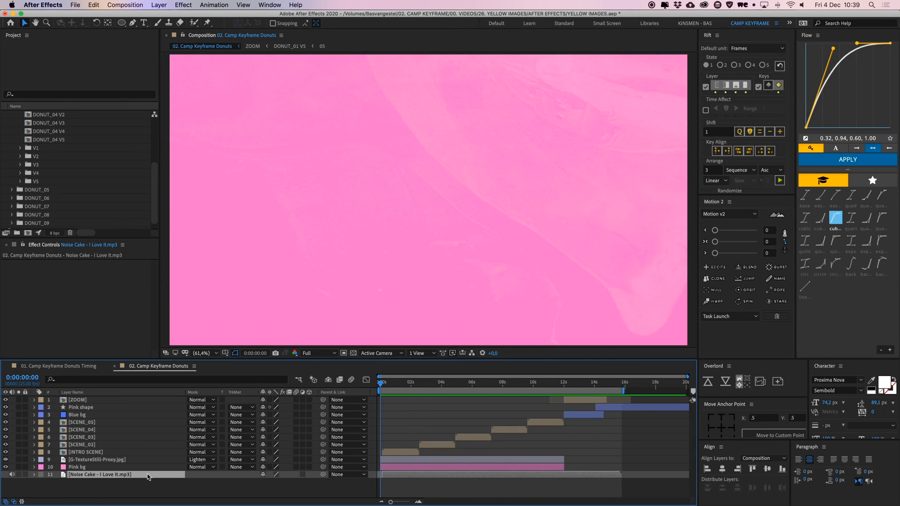
pyautogui.click(390, 430)
# Open the 01. Camp Keyframe Donuts Timing composition, inspect its Noise Cake - I Love It.mp3 layer and return the playhead to the start.
pyautogui.click(54, 366)
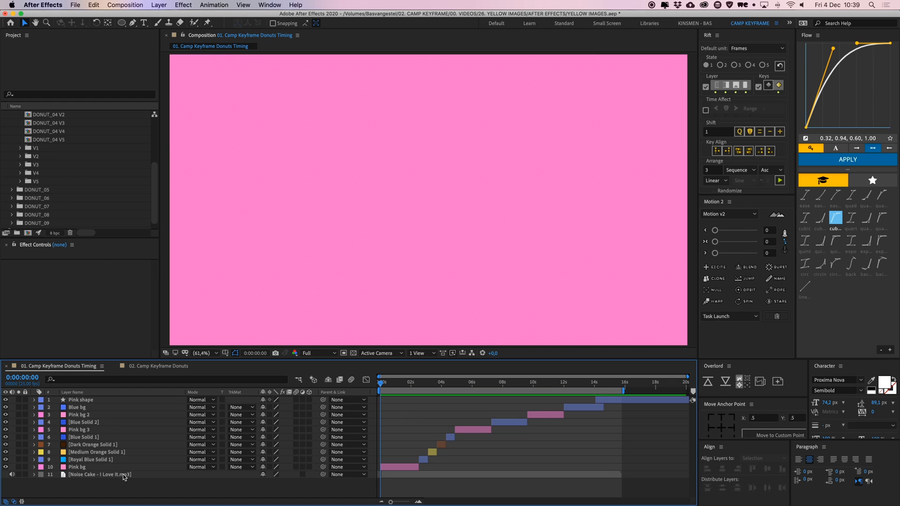
pyautogui.click(98, 476)
pyautogui.click(393, 414)
pyautogui.click(103, 475)
pyautogui.click(407, 423)
pyautogui.moveTo(392, 383); pyautogui.dragTo(364, 403)
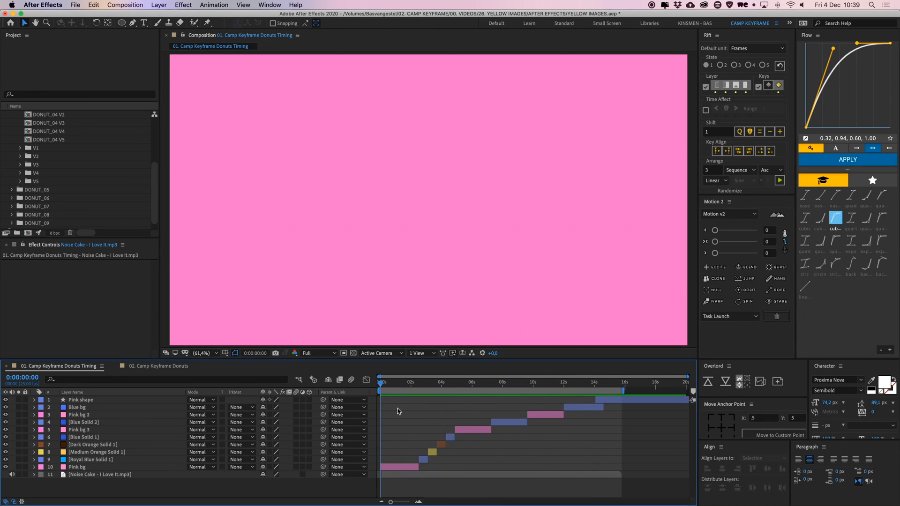
# Preview the timing composition, examine how long the Pink bg layer lasts, and return the playhead to the start.
pyautogui.press('space')
pyautogui.moveTo(388, 384); pyautogui.dragTo(391, 383)
pyautogui.click(105, 466)
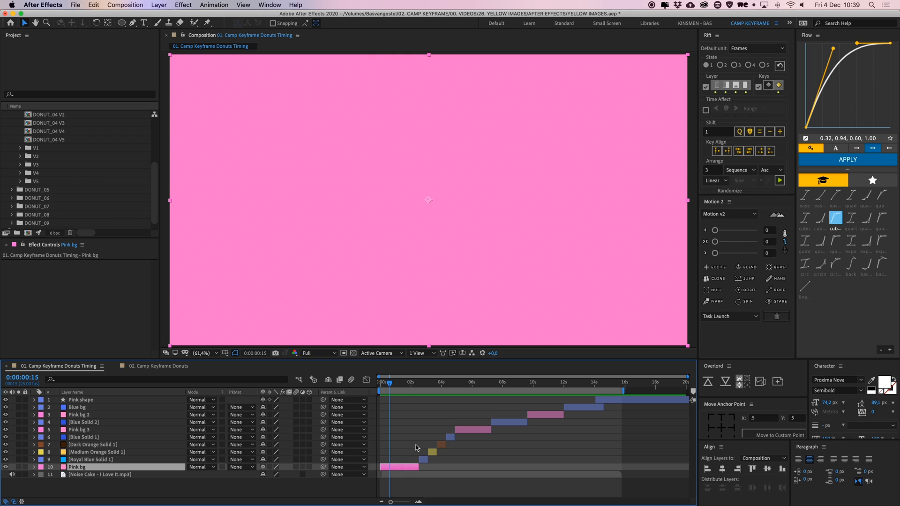
pyautogui.moveTo(417, 386); pyautogui.dragTo(379, 402)
pyautogui.click(424, 409)
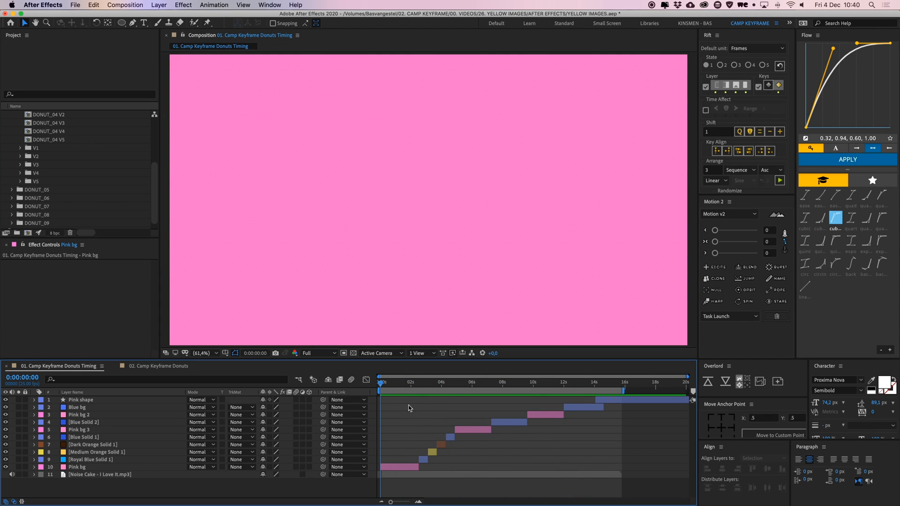
# Open 02. Camp Keyframe Donuts, examine its music, Pink bg and G-TextureStill-Proxy.jpg layers, and turn off solo on Pink bg.
pyautogui.click(159, 366)
pyautogui.moveTo(386, 388); pyautogui.dragTo(375, 388)
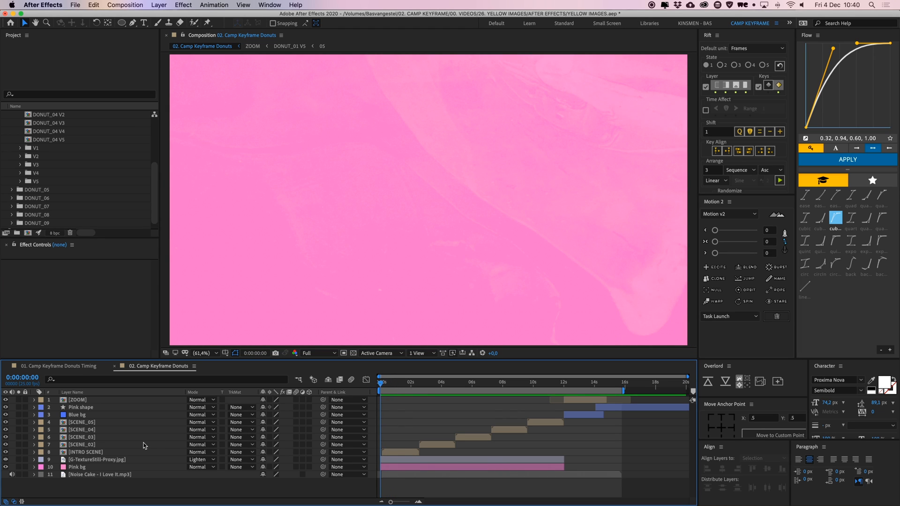
pyautogui.click(80, 474)
pyautogui.click(79, 468)
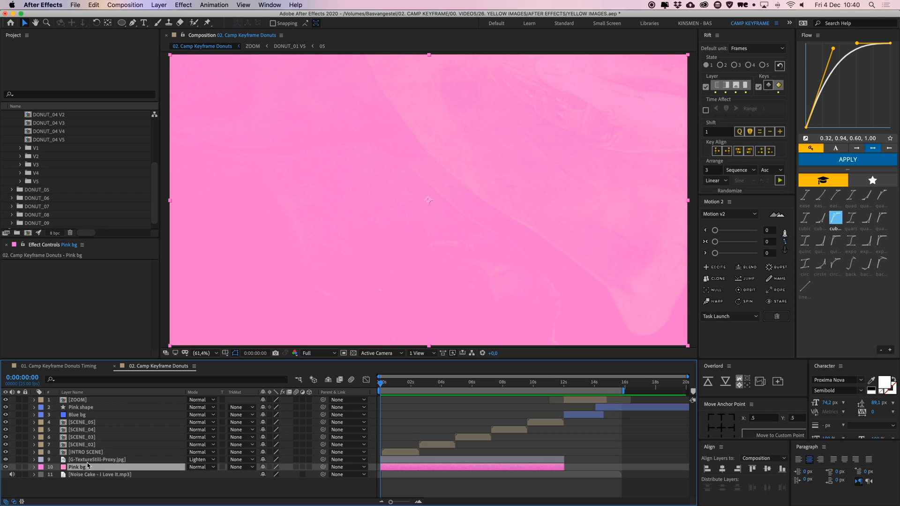
pyautogui.click(88, 460)
pyautogui.click(402, 410)
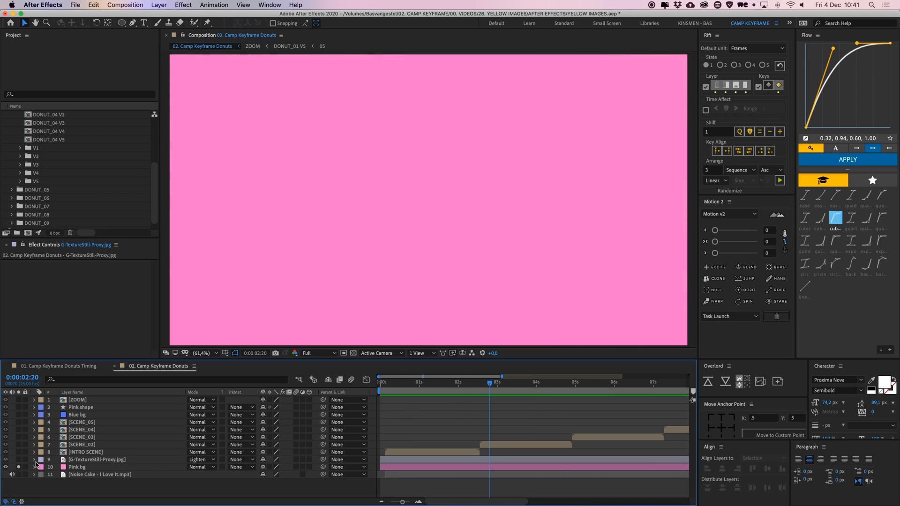
pyautogui.click(19, 467)
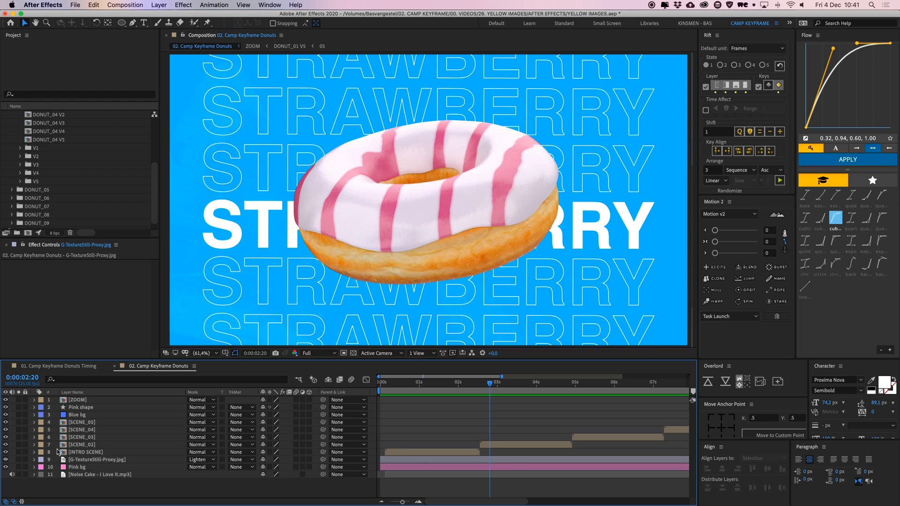
# Select the Blue bg layer and scrub through its zoom sequence, ending at 0:00:13:00.
pyautogui.click(86, 415)
pyautogui.hscroll(10, 499, 423)
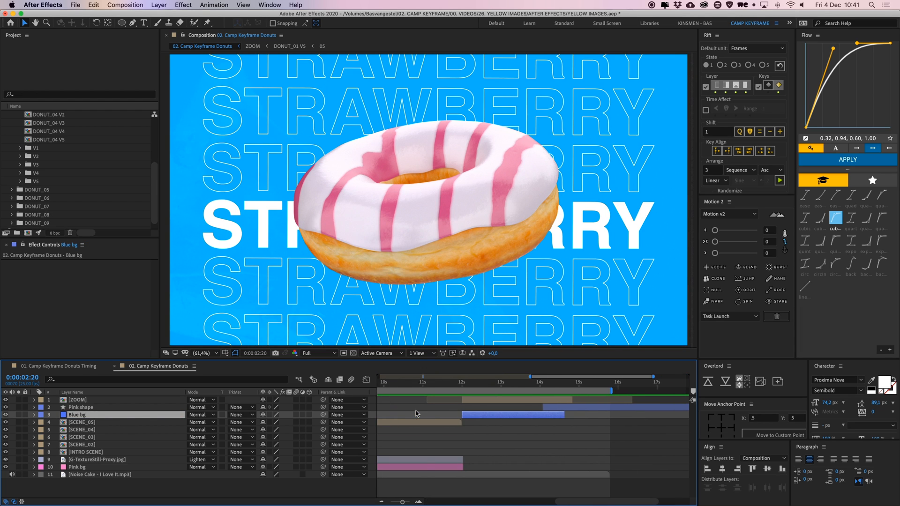
pyautogui.moveTo(463, 389); pyautogui.dragTo(536, 385)
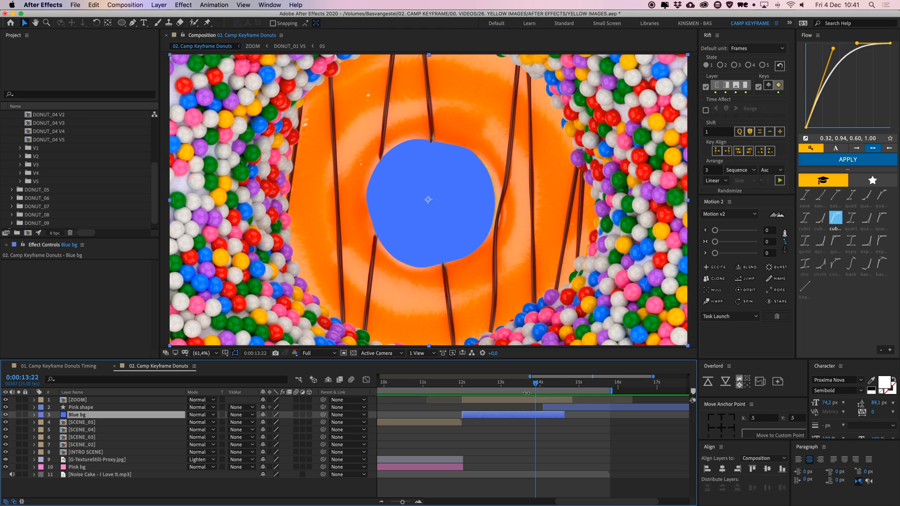
pyautogui.moveTo(533, 386); pyautogui.dragTo(523, 387)
pyautogui.moveTo(514, 387)
pyautogui.mouseDown()
pyautogui.moveTo(490, 386)
pyautogui.moveTo(501, 386)
pyautogui.mouseUp()
# Show the full timeline, play the animation from the beginning, and scrub to 0:00:03:21.
pyautogui.hscroll(-10, 500, 394)
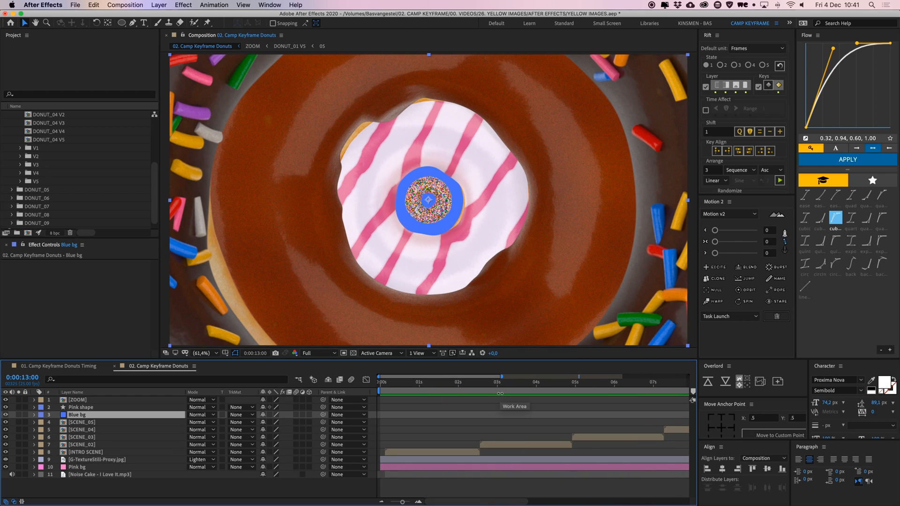
pyautogui.click(490, 401)
pyautogui.press('-')
pyautogui.press('-')
pyautogui.press('-')
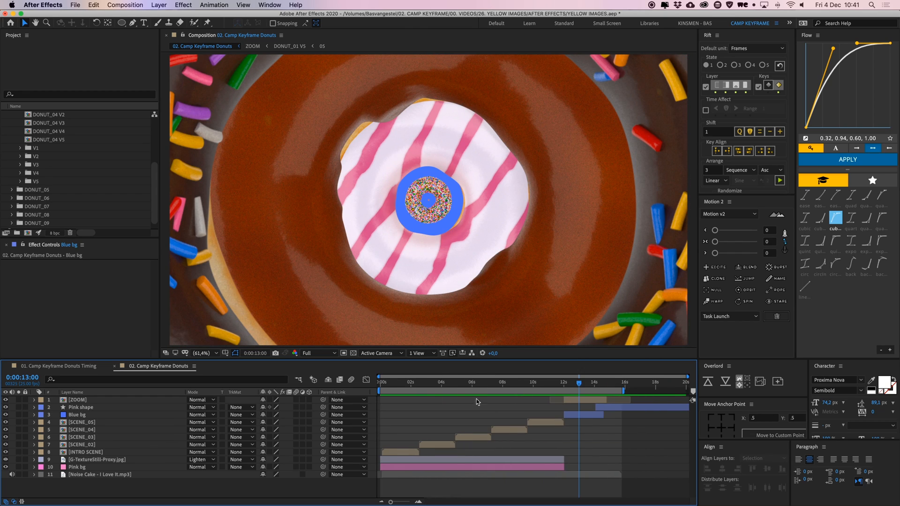
pyautogui.press('Home')
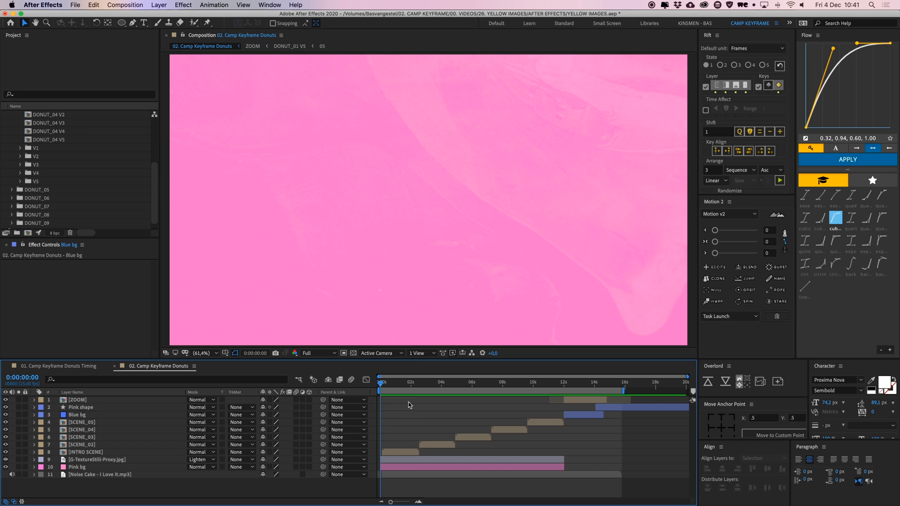
pyautogui.press('space')
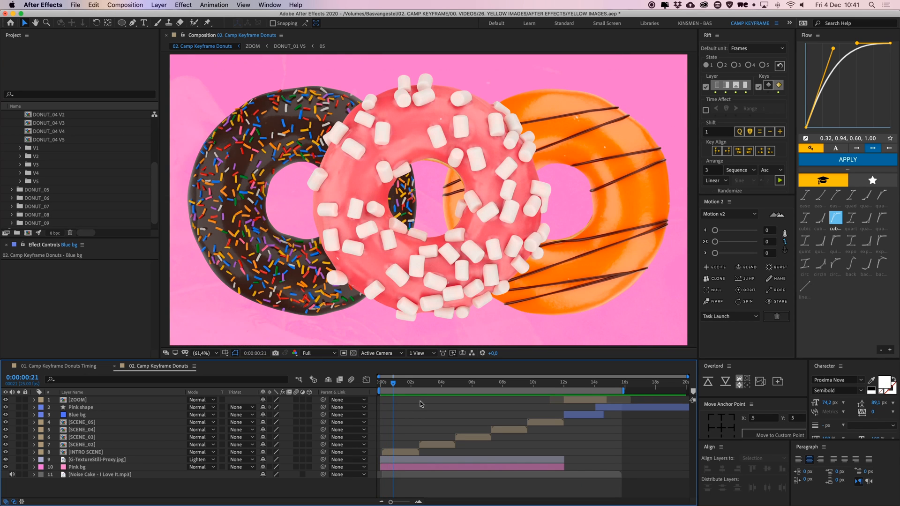
pyautogui.moveTo(393, 384); pyautogui.dragTo(439, 385)
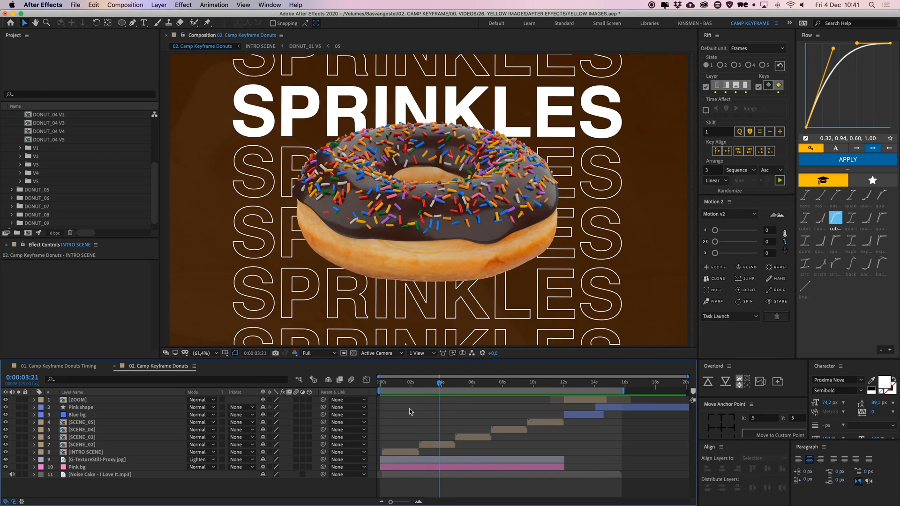
# Switch to Finder and look through the DONUT_01 to DONUT_09 folders, ending on DONUT_01.
pyautogui.press('super+Tab')
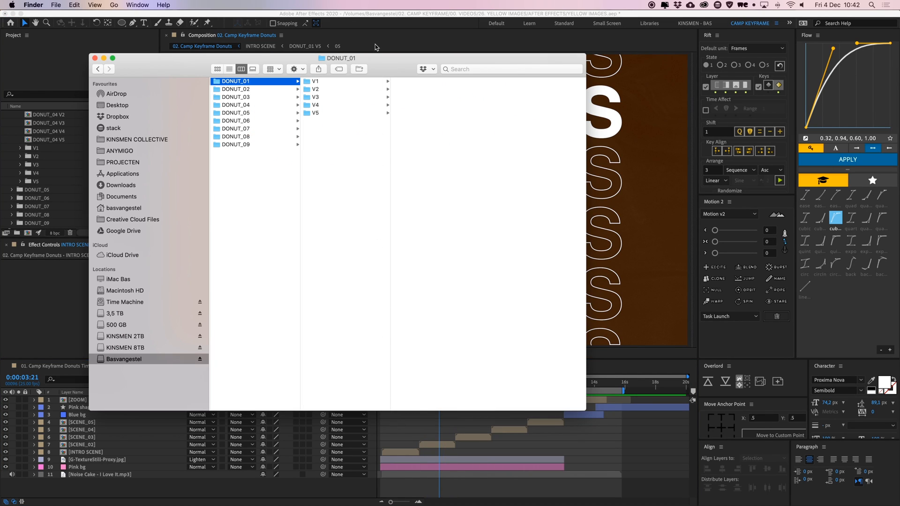
pyautogui.moveTo(375, 58); pyautogui.dragTo(380, 61)
pyautogui.hscroll(-3, 285, 100)
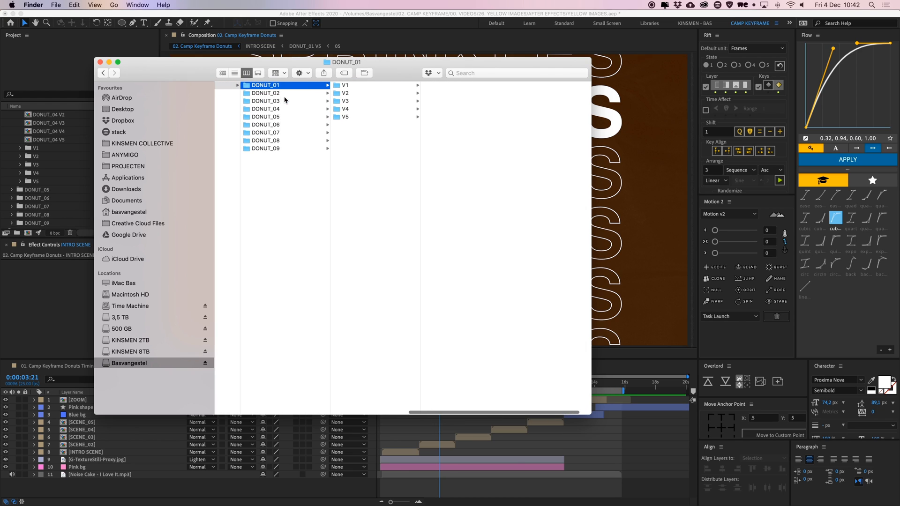
pyautogui.click(283, 93)
pyautogui.click(281, 149)
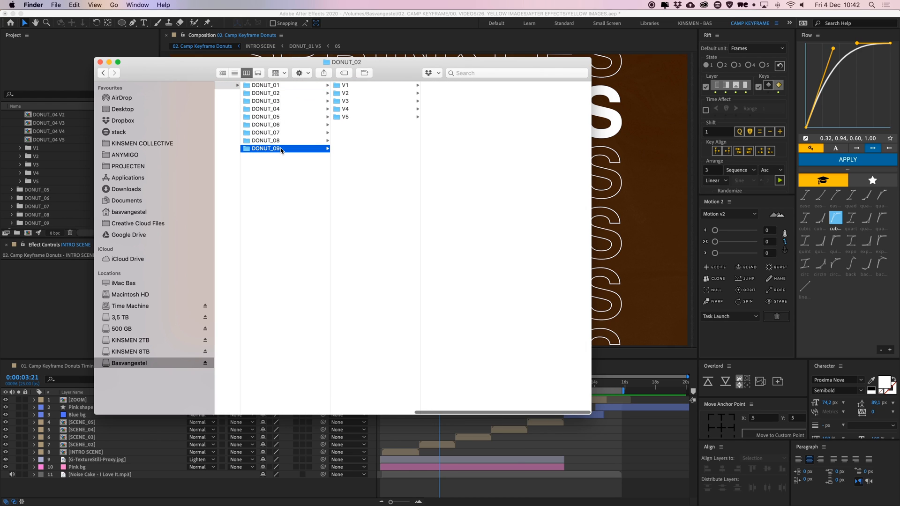
pyautogui.click(281, 85)
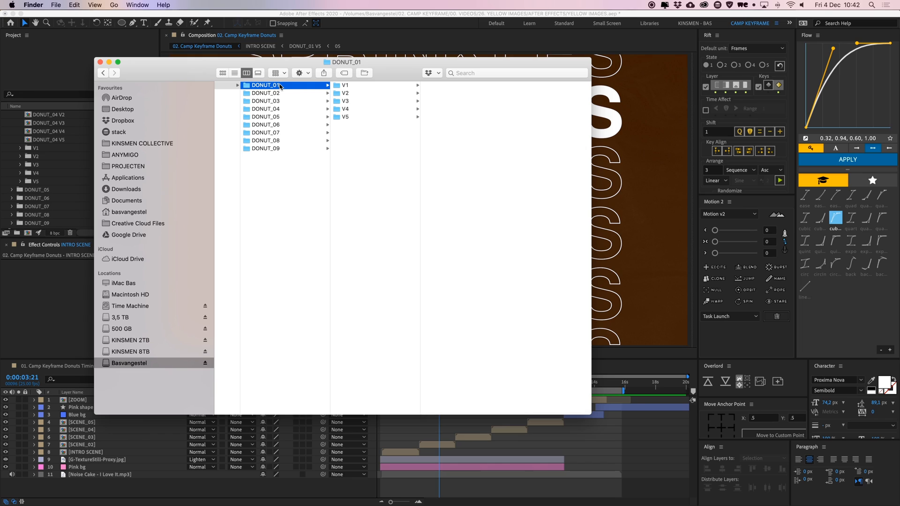
# Step through the V1 to V5 subfolders of DONUT_01 to examine their PNG sequences.
pyautogui.press('Right')
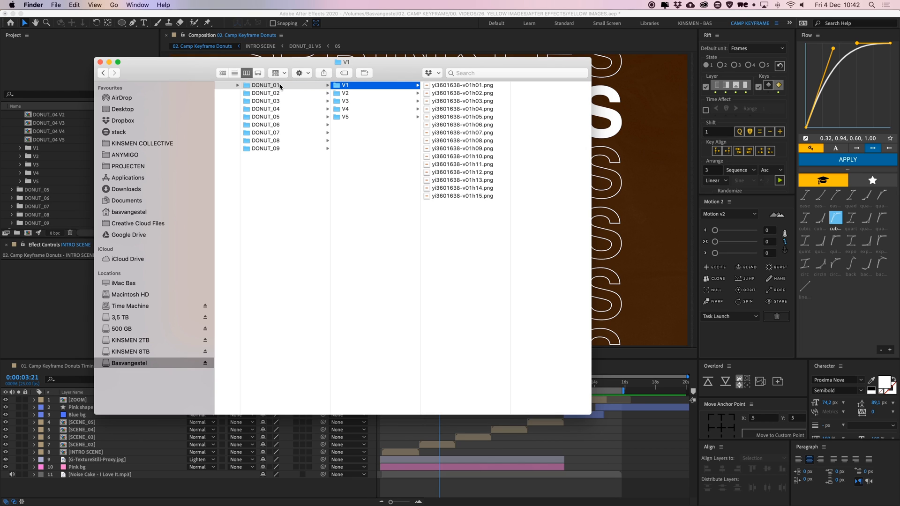
pyautogui.press('Down')
pyautogui.press('Down')
pyautogui.press('Down')
pyautogui.press('Down')
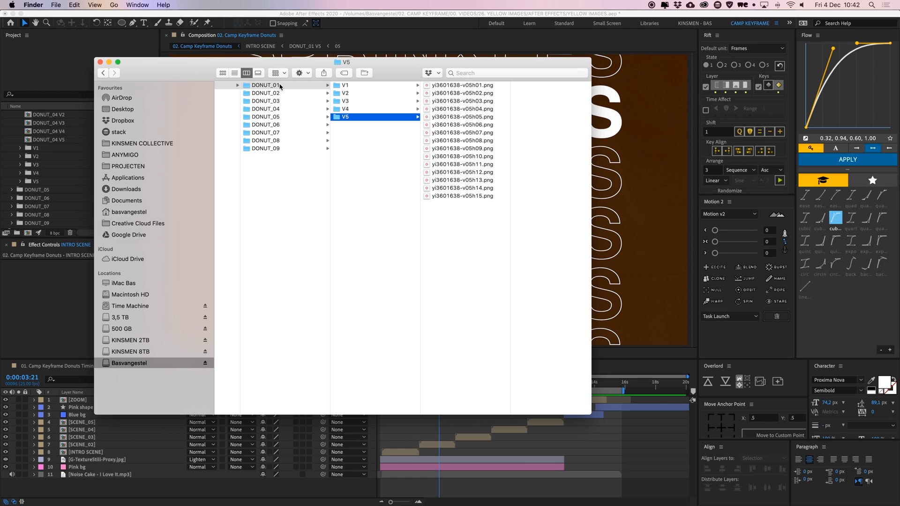
# Preview the first three images of the V5 folder, yi3601638-v05h01.png to yi3601638-v05h03.png.
pyautogui.press('Right')
pyautogui.press('space')
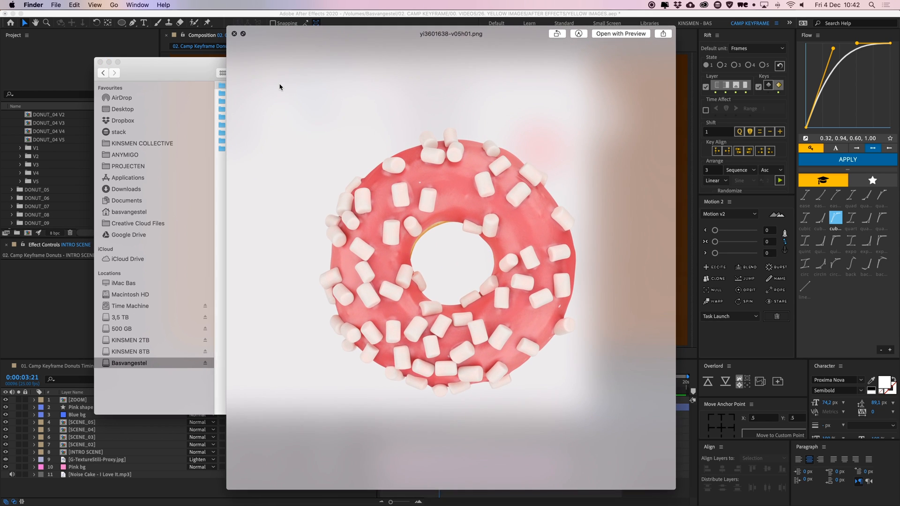
pyautogui.press('Down')
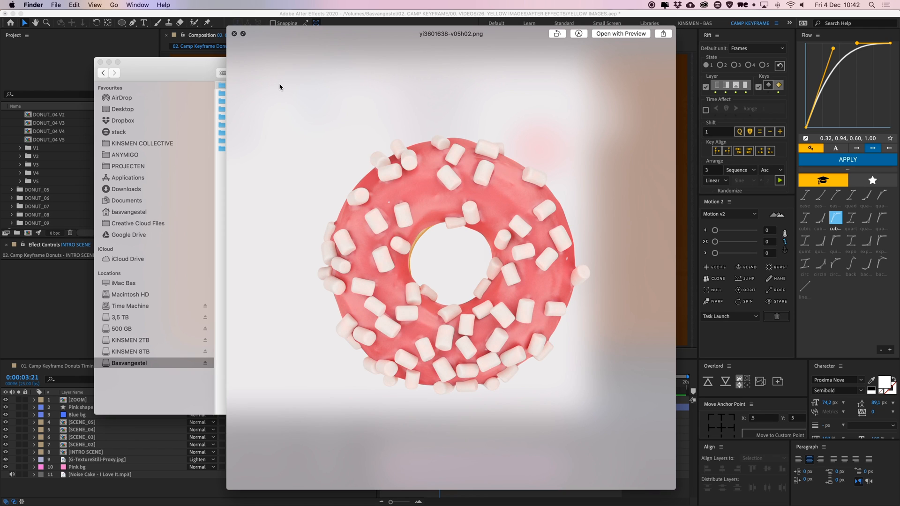
pyautogui.press('Down')
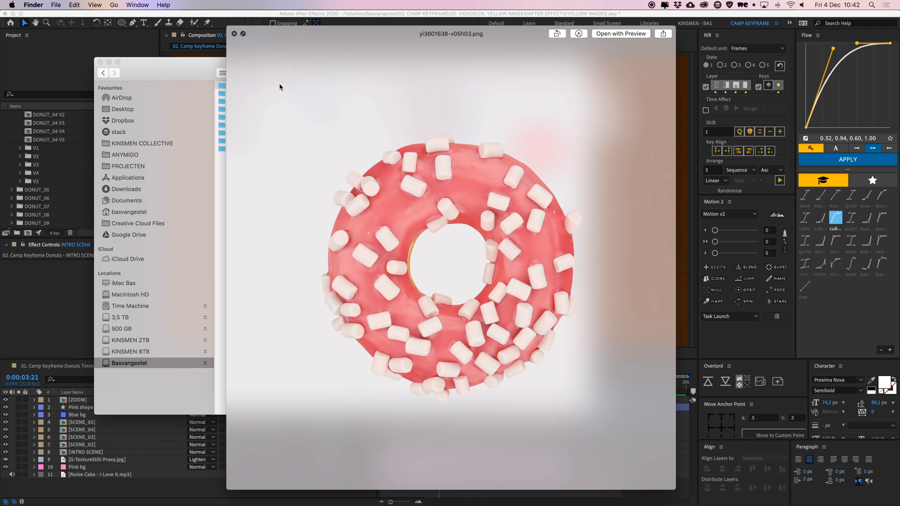
pyautogui.press('space')
# Go to the V3 folder of DONUT_01 and preview its first donut images in sequence.
pyautogui.press('Left')
pyautogui.press('Up')
pyautogui.press('Up')
pyautogui.press('Right')
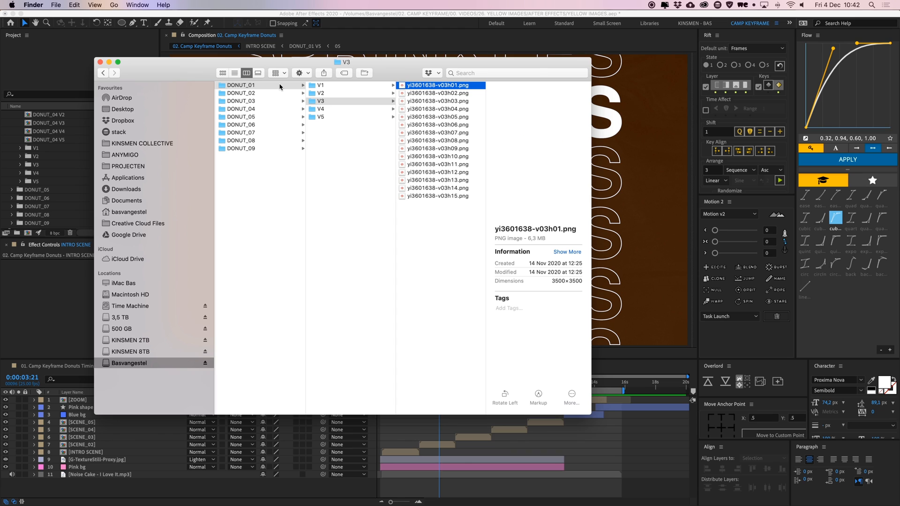
pyautogui.press('space')
pyautogui.press('Down')
pyautogui.press('Down')
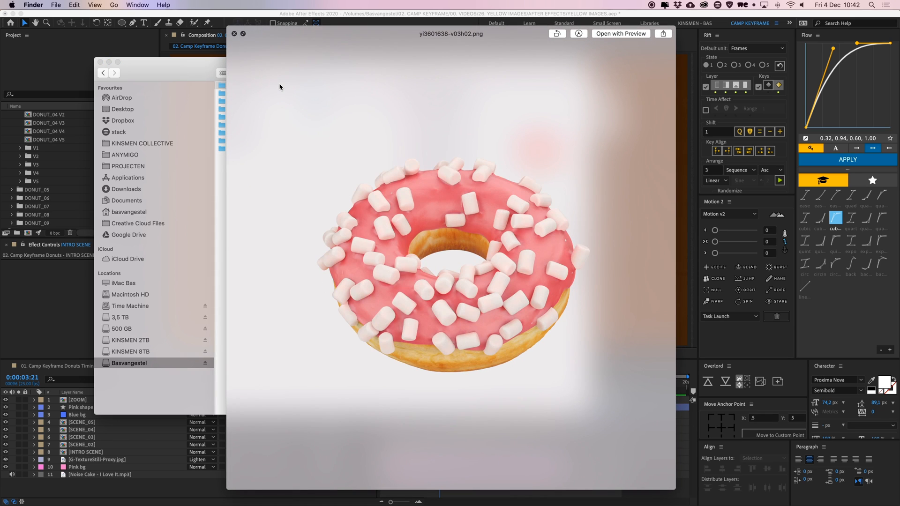
pyautogui.press('Down')
pyautogui.press('space')
# Examine the V3 file list and preview its donut images again up to yi3601638-v03h03.png.
pyautogui.moveTo(450, 211); pyautogui.dragTo(440, 83)
pyautogui.click(434, 216)
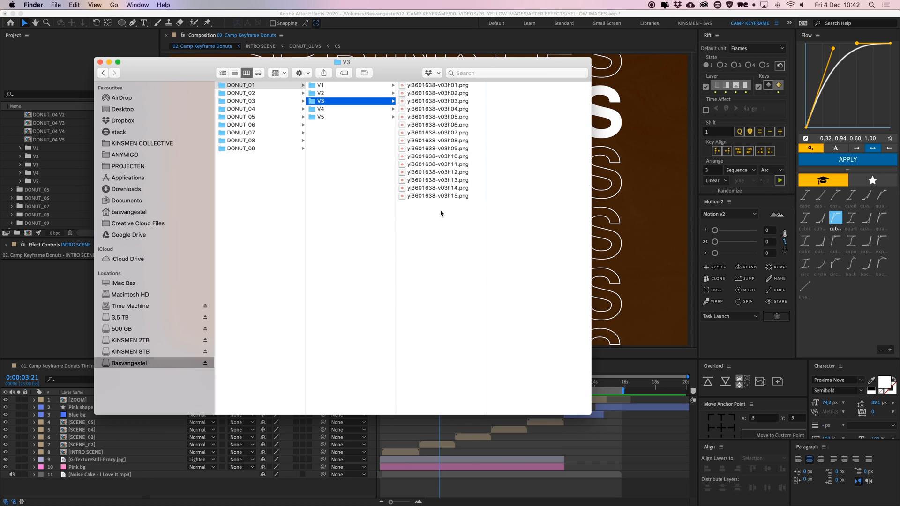
pyautogui.click(435, 93)
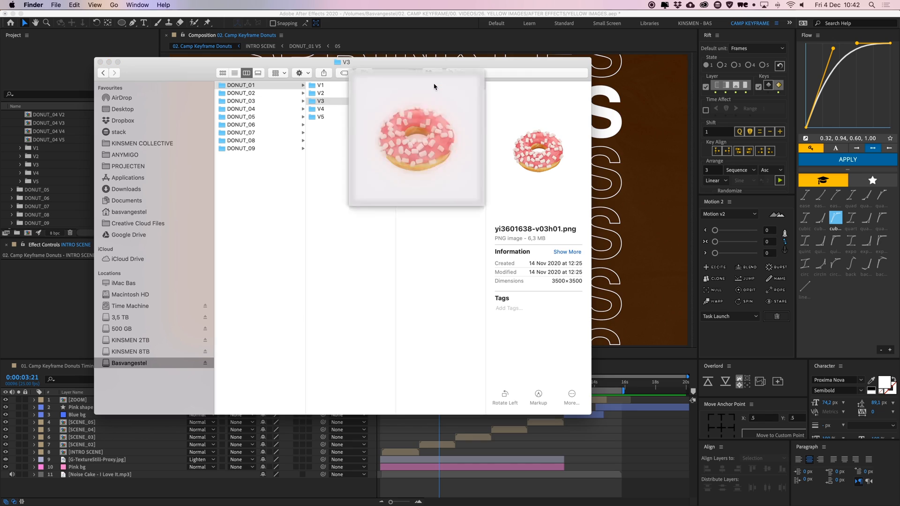
pyautogui.press('space')
pyautogui.press('Down')
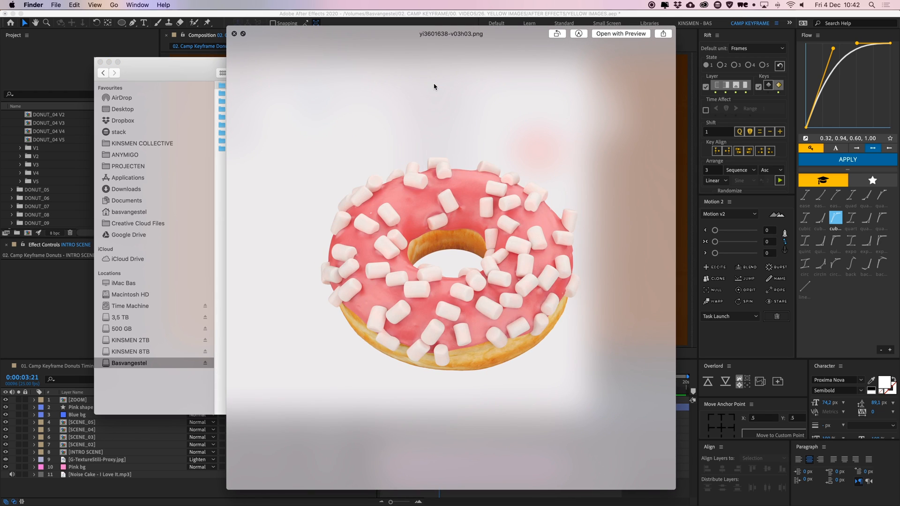
pyautogui.press('space')
# Switch back to After Effects and collapse the DONUT_04 and 05. FOOTAGE folders in the project.
pyautogui.click(78, 164)
pyautogui.scroll(4, 32, 155)
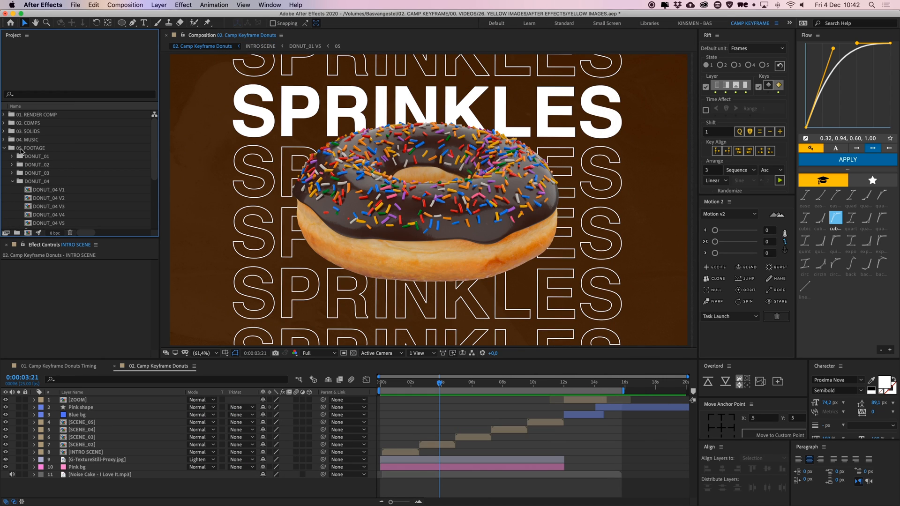
pyautogui.click(11, 182)
pyautogui.click(5, 148)
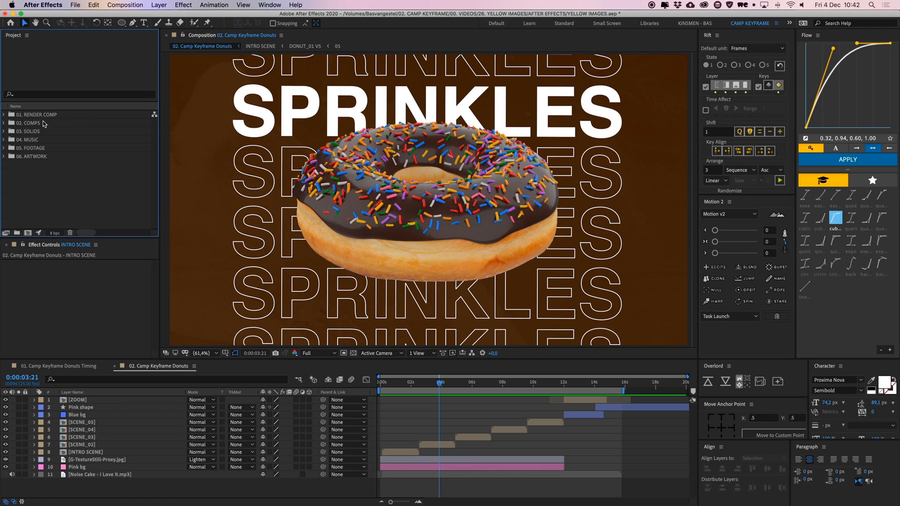
# Import yi3601638-v03h01.png to yi3601638-v03h15.png from Finder's DONUT_01 V3 folder into the After Effects project, and check an imported image.
pyautogui.press('super+Tab')
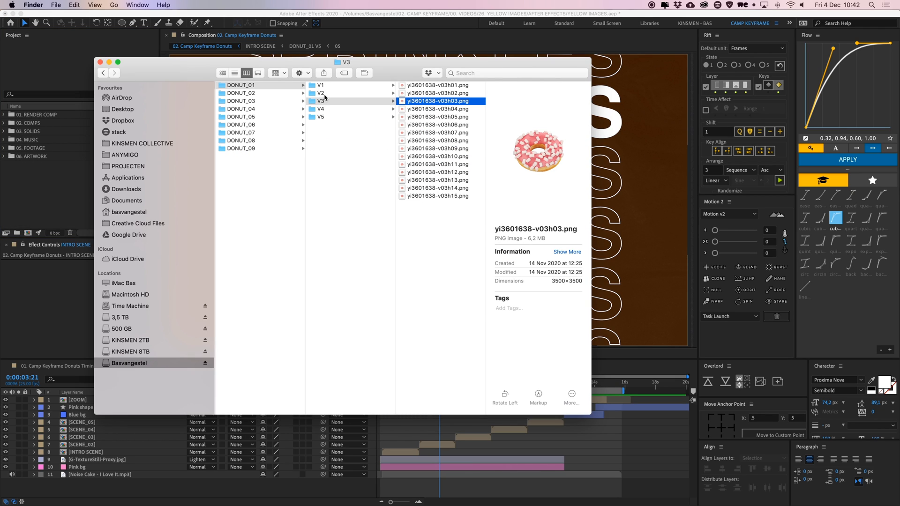
pyautogui.moveTo(470, 205); pyautogui.dragTo(55, 193)
pyautogui.press('super+Tab')
pyautogui.click(46, 167)
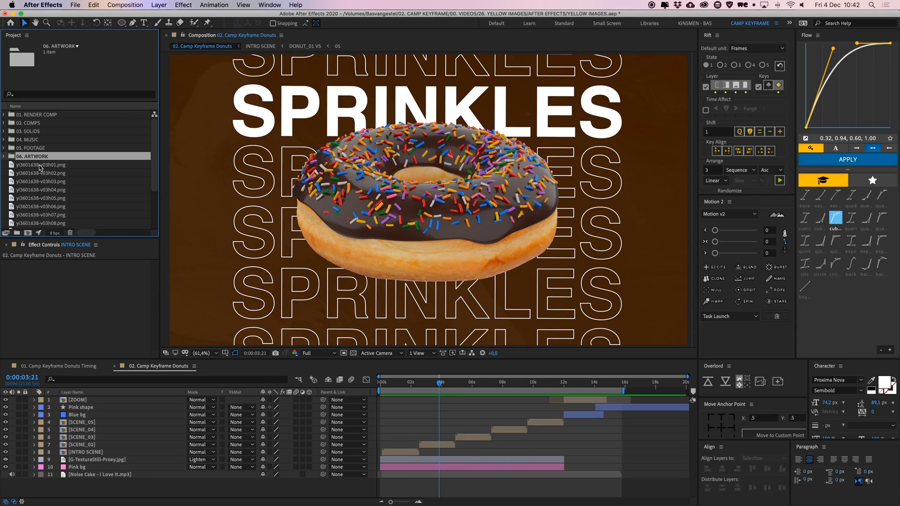
pyautogui.click(47, 182)
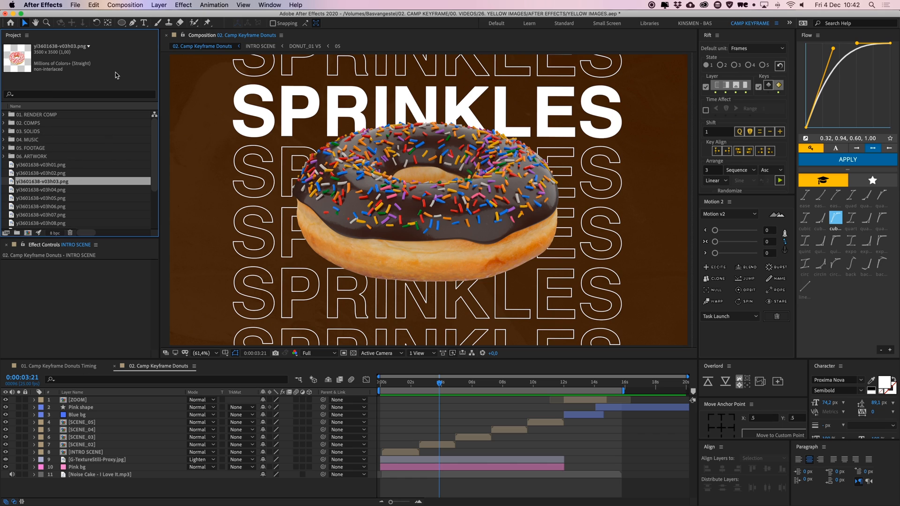
# Create a new composition named "donut test" with the HDTV 1080 25 preset.
pyautogui.click(124, 5)
pyautogui.click(154, 16)
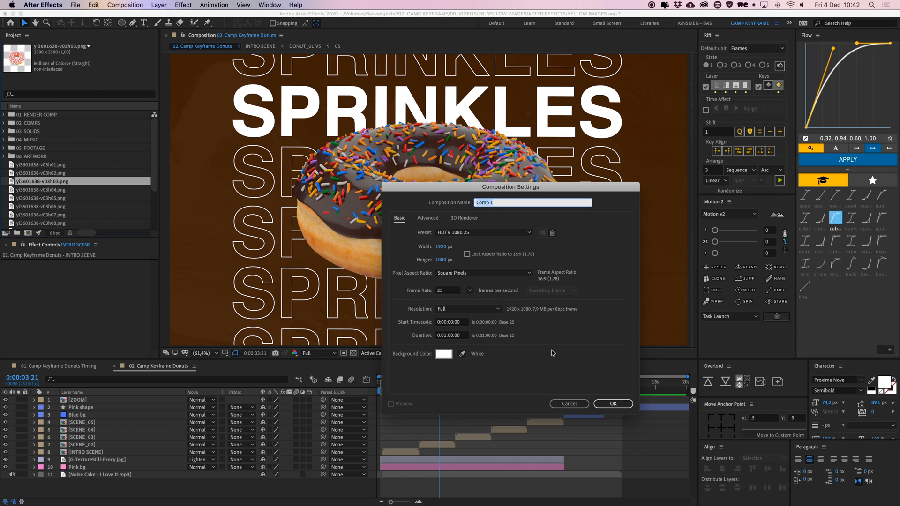
pyautogui.write('d')
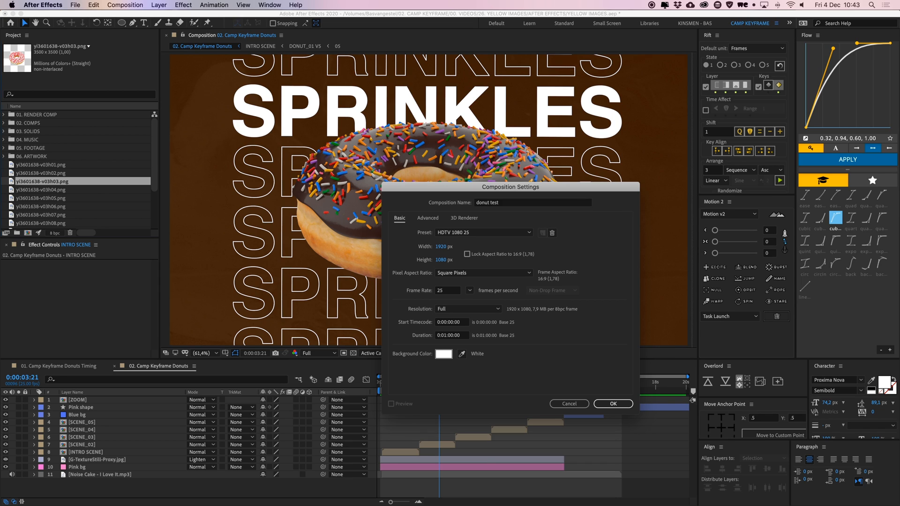
pyautogui.write('onut test')
pyautogui.press('Return')
# Add all the imported donut PNGs, v03h01 to v03h15, as layers to the donut test composition.
pyautogui.click(71, 174)
pyautogui.scroll(-3, 73, 184)
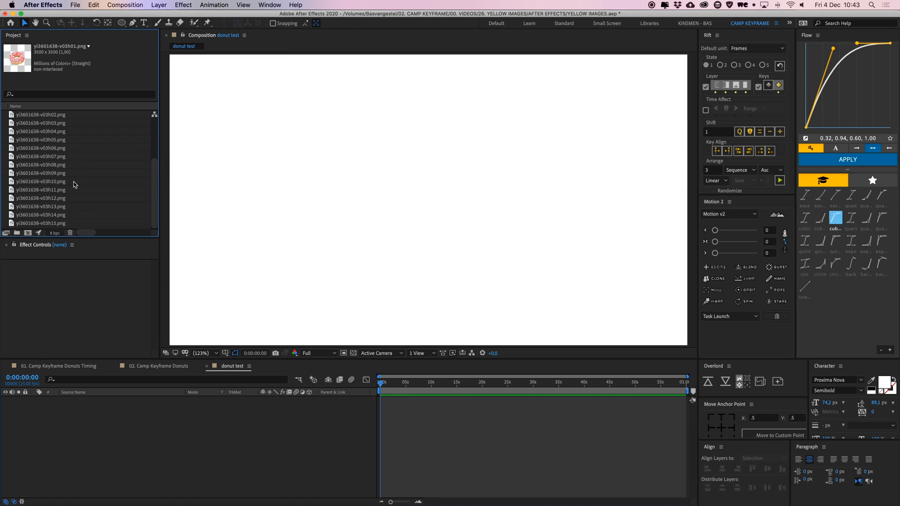
pyautogui.keyDown('shift'); pyautogui.click(63, 223); pyautogui.keyUp('shift')
pyautogui.moveTo(62, 222); pyautogui.dragTo(183, 431)
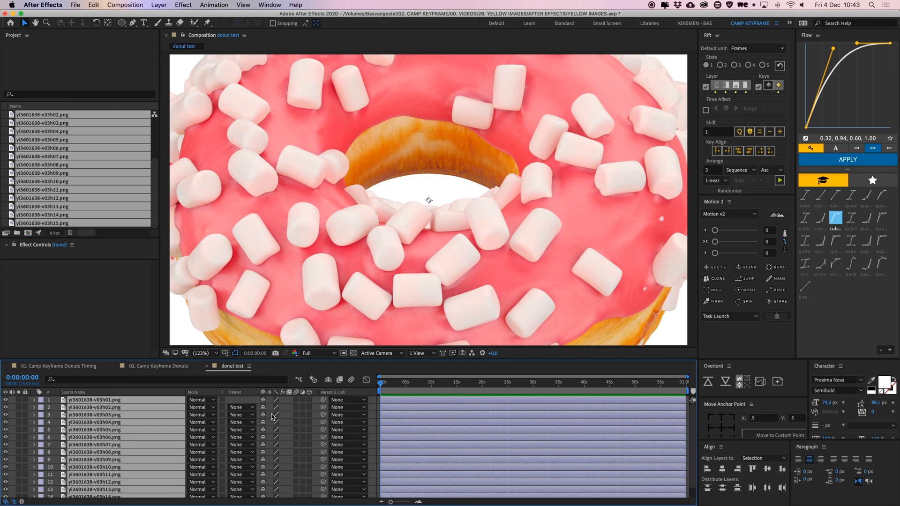
# Scale all the donut image layers down to 28%.
pyautogui.press('s')
pyautogui.moveTo(280, 404); pyautogui.dragTo(252, 406)
pyautogui.click(403, 403)
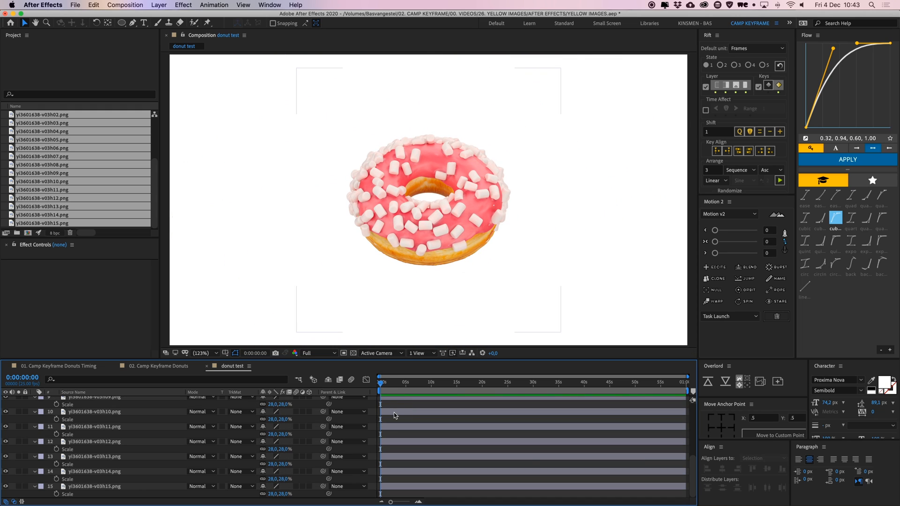
# Select all the donut image layers and trim their ends at 0:00:00:01, making each two frames long.
pyautogui.click(394, 413)
pyautogui.keyDown('shift'); pyautogui.click(445, 494); pyautogui.keyUp('shift')
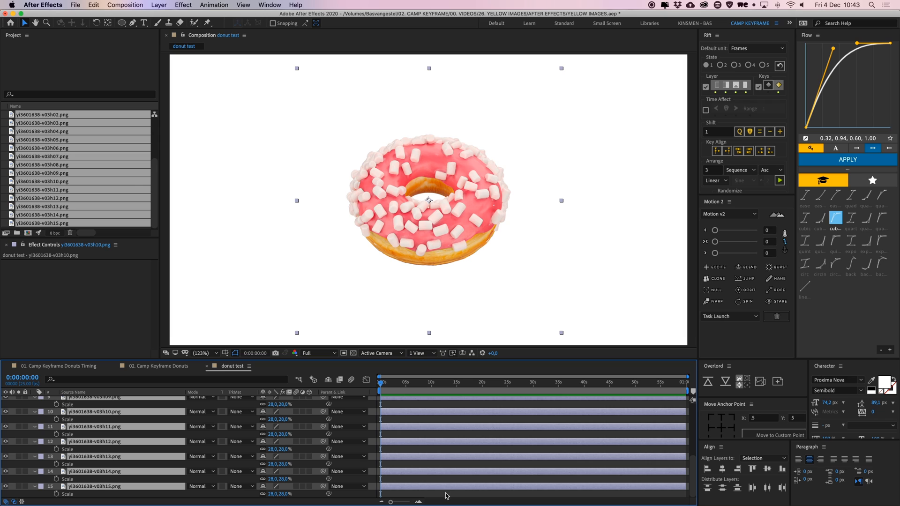
pyautogui.click(417, 503)
pyautogui.click(418, 503)
pyautogui.press('pagedown')
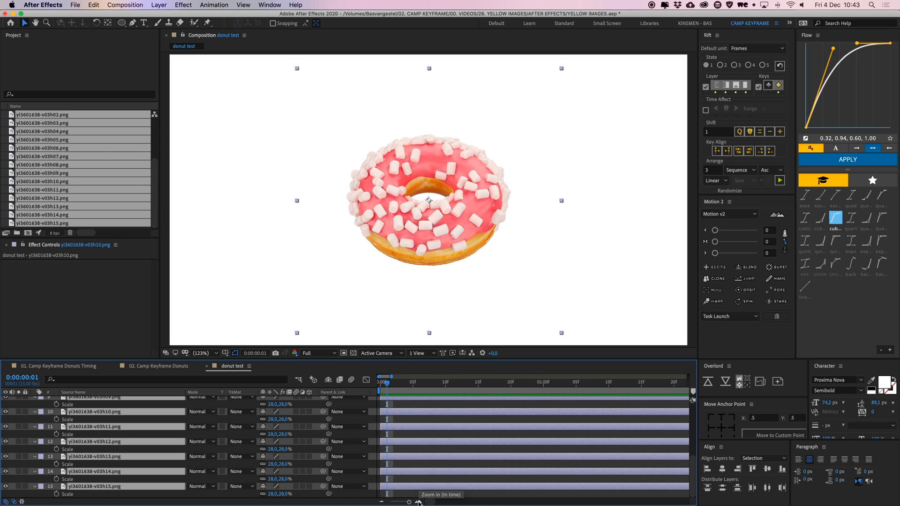
pyautogui.hotkey('alt', ']')
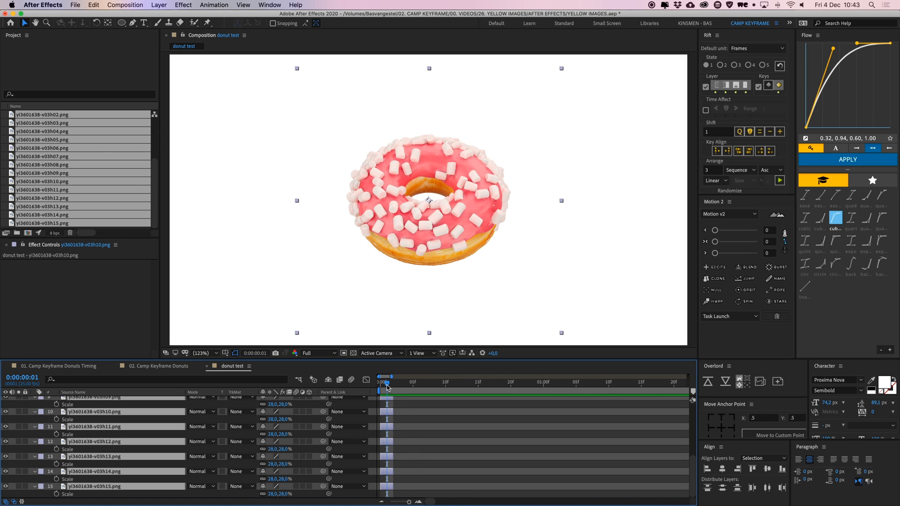
# Hide the layers' Scale properties and enlarge the timeline area to show all fifteen layers.
pyautogui.moveTo(387, 387); pyautogui.dragTo(388, 387)
pyautogui.press('s')
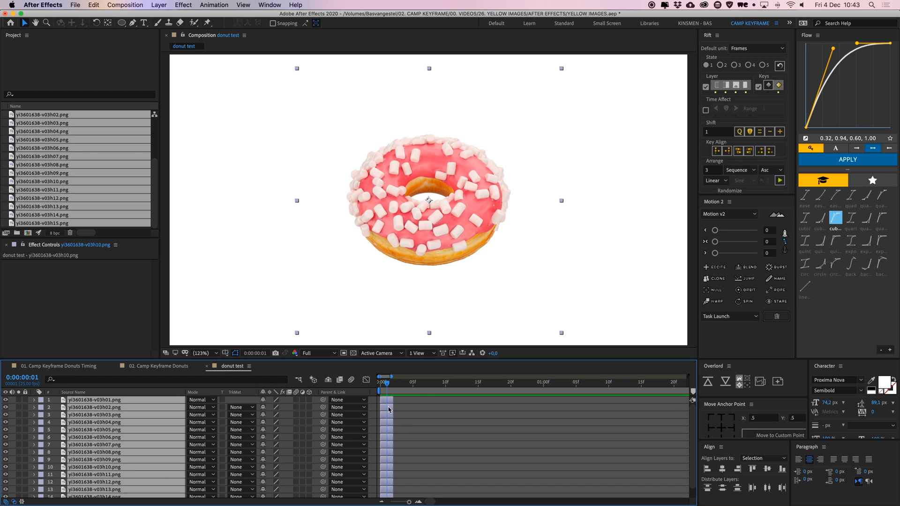
pyautogui.moveTo(342, 360); pyautogui.dragTo(356, 310)
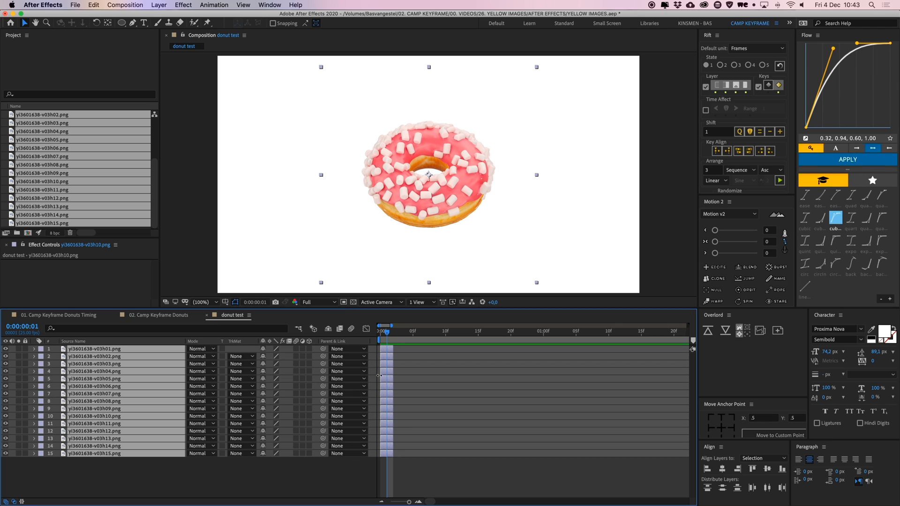
# Arrange the trimmed donut layers one after another with Sequence Layers, and deselect them.
pyautogui.rightClick(383, 358)
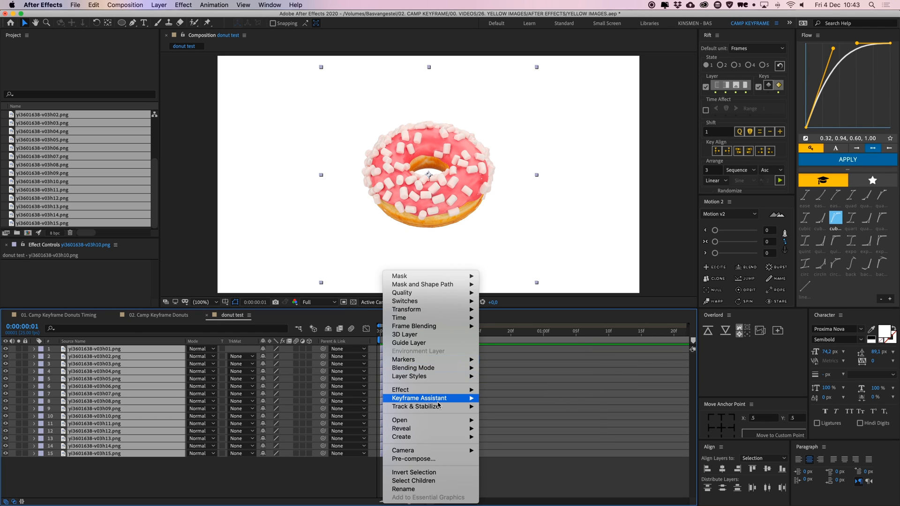
pyautogui.moveTo(436, 402)
pyautogui.click(508, 469)
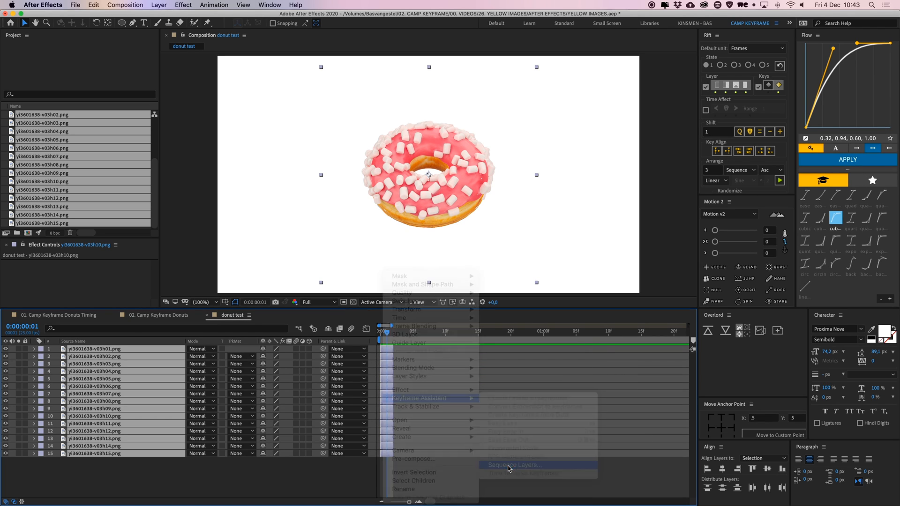
pyautogui.click(436, 243)
pyautogui.click(437, 438)
# Play the donut rotation from the beginning and return the playhead to the start.
pyautogui.click(382, 331)
pyautogui.press('space')
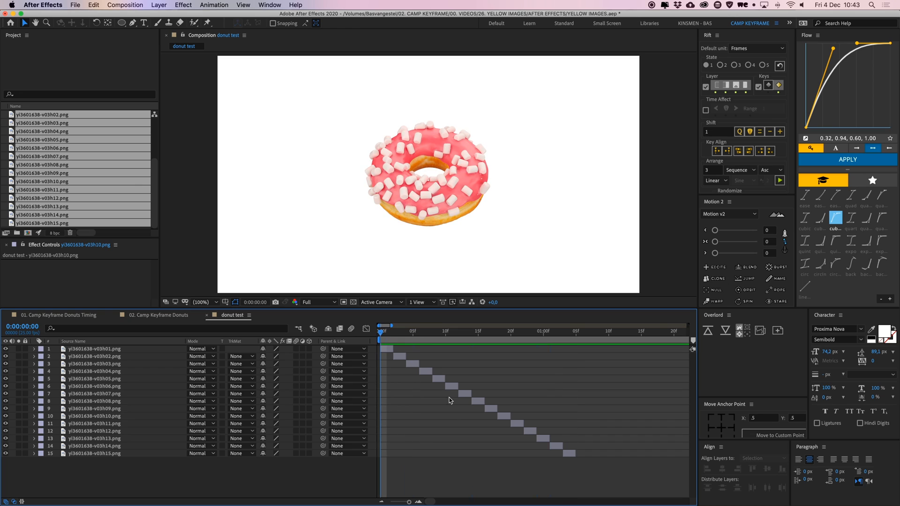
pyautogui.press('space')
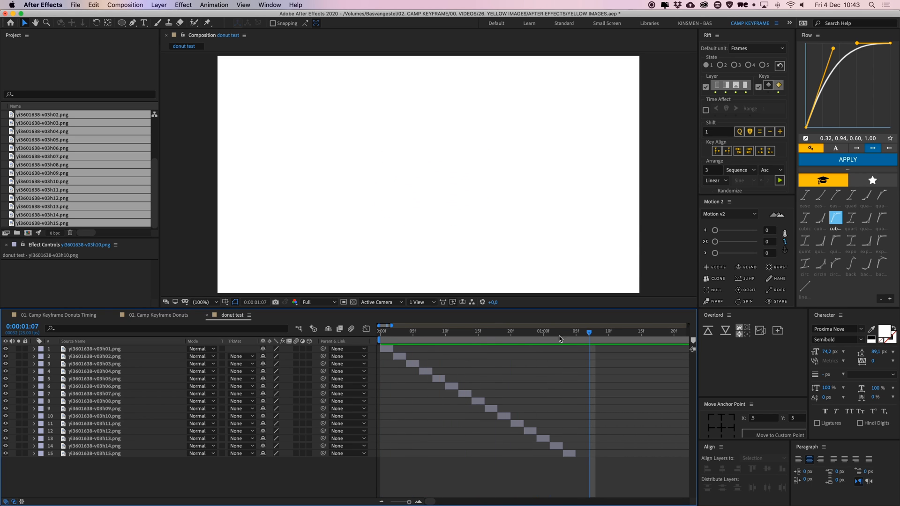
pyautogui.press('Home')
# Pre-compose all fifteen donut image layers, moving all attributes and adjusting the composition duration to the layers' time span.
pyautogui.click(390, 348)
pyautogui.hotkey('ctrl', 'a')
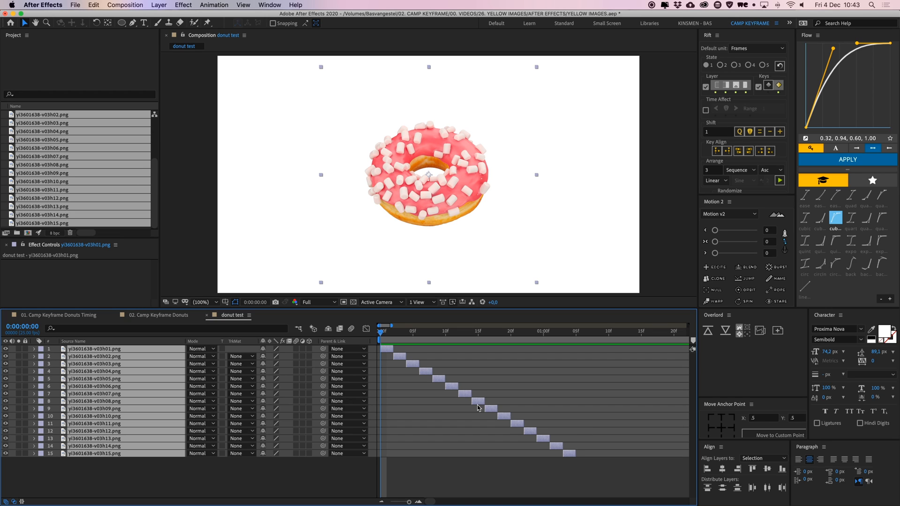
pyautogui.rightClick(425, 371)
pyautogui.click(465, 463)
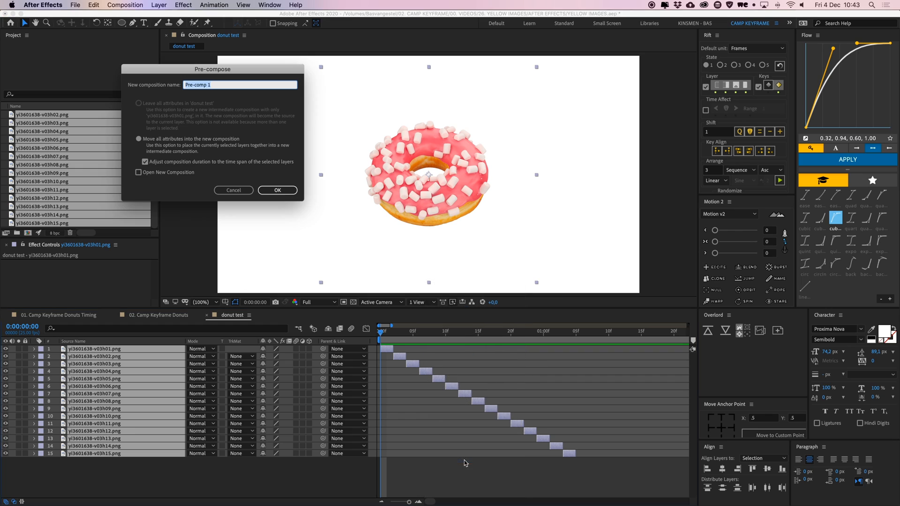
pyautogui.click(283, 187)
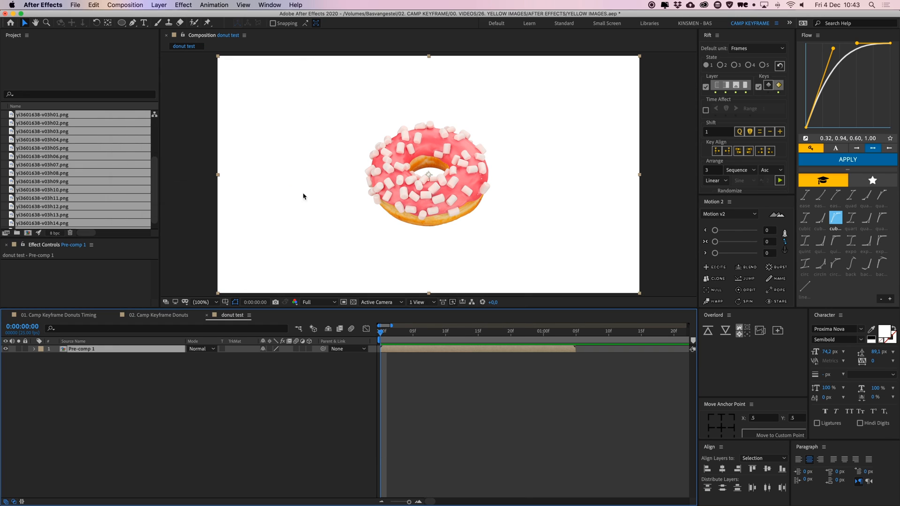
# Duplicate the Pre-comp 1 layer and place the copies back to back until four rotations follow each other.
pyautogui.hscroll(3, 428, 367)
pyautogui.click(429, 366)
pyautogui.click(381, 502)
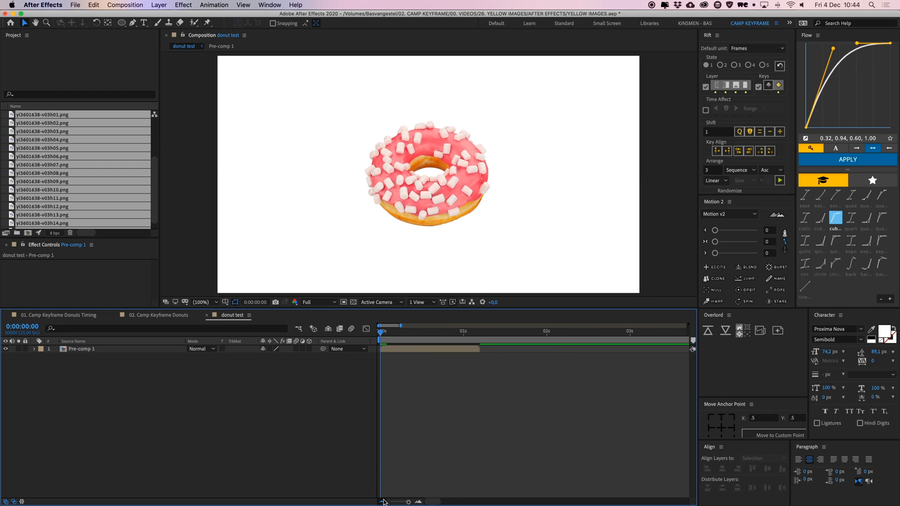
pyautogui.click(400, 349)
pyautogui.press('super+d')
pyautogui.moveTo(401, 350); pyautogui.dragTo(537, 348)
pyautogui.press('super+d')
pyautogui.press('super+d')
# Duplicate all four Pre-comp 1 layers, place the copies directly after them for eight rotations, and preview the loop.
pyautogui.press('super+a')
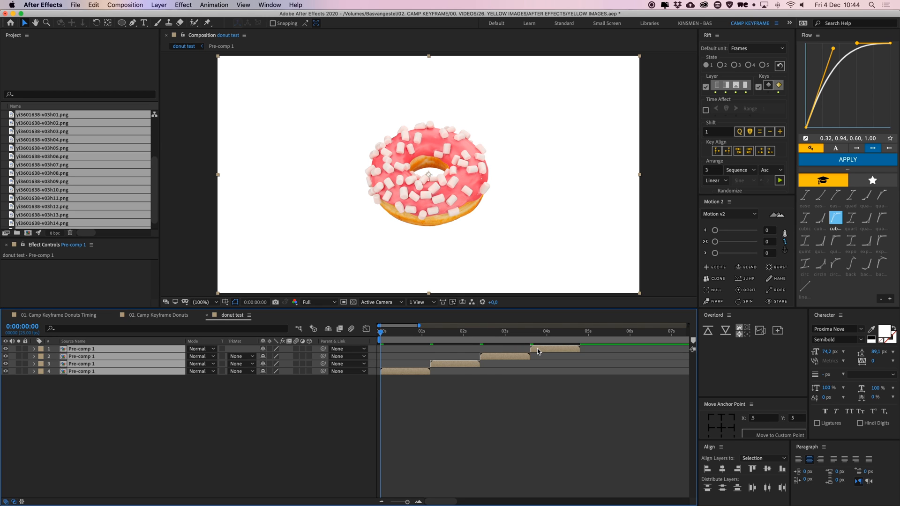
pyautogui.press('super+d')
pyautogui.moveTo(408, 370); pyautogui.dragTo(600, 370)
pyautogui.press('-')
pyautogui.press('-')
pyautogui.click(552, 438)
pyautogui.press('space')
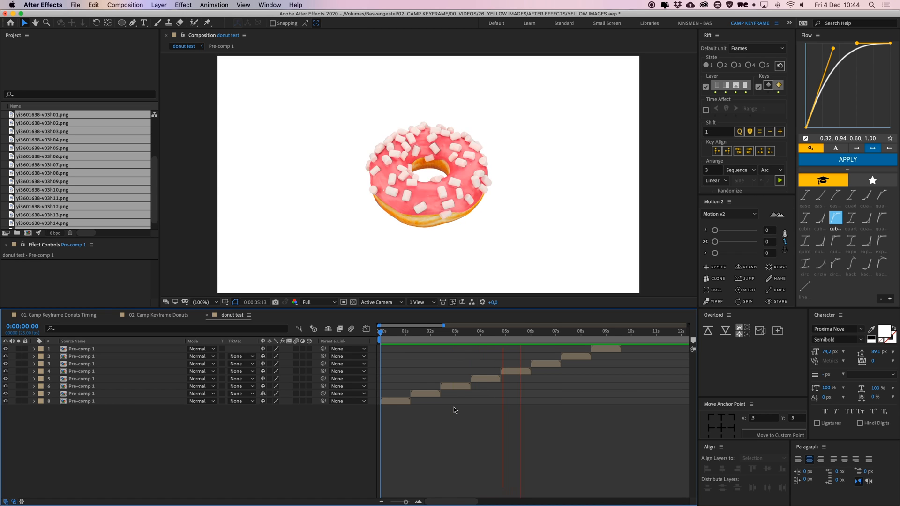
pyautogui.press('space')
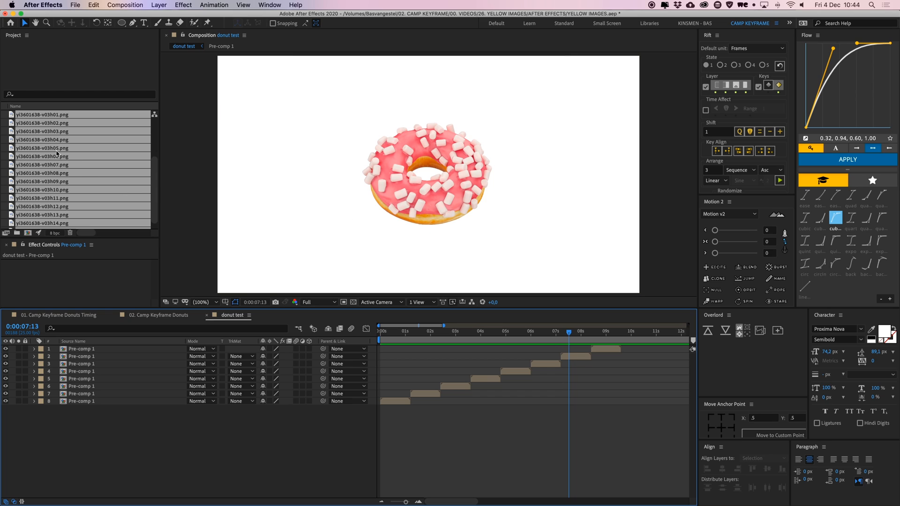
# Switch to Finder, examine the version folders inside DONUT_01 including V1, and return to After Effects.
pyautogui.press('super+Tab')
pyautogui.hscroll(-1, 360, 128)
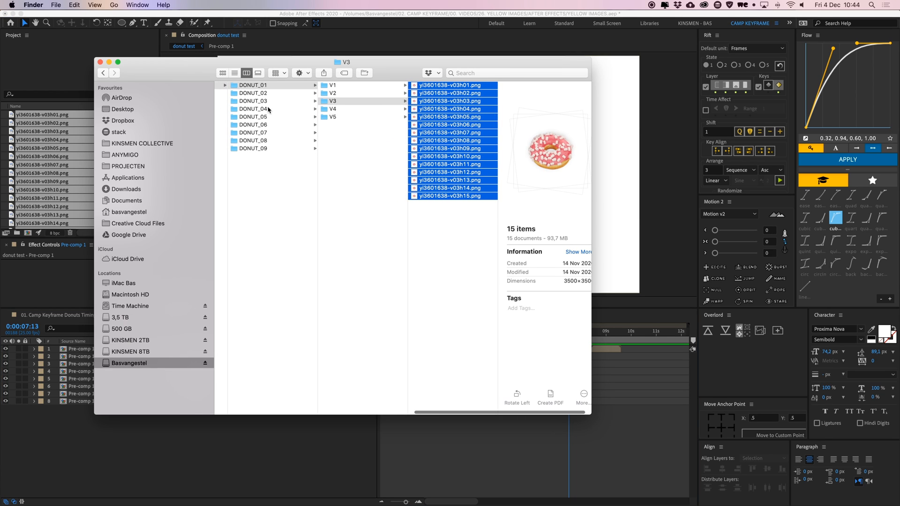
pyautogui.click(275, 150)
pyautogui.click(279, 85)
pyautogui.click(345, 86)
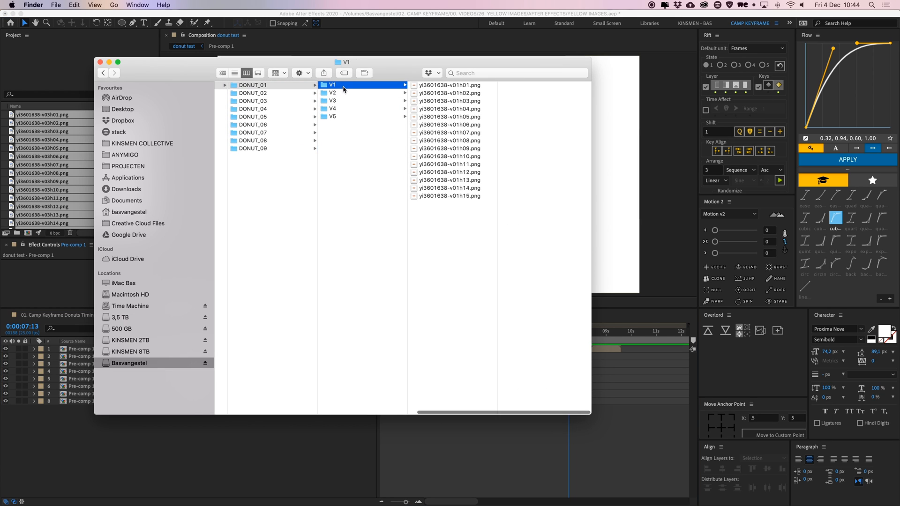
pyautogui.hscroll(-1, 342, 125)
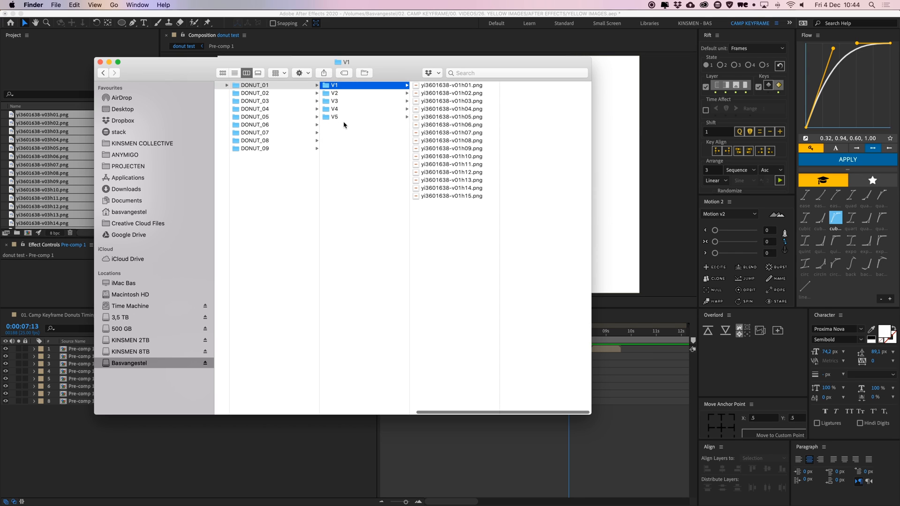
pyautogui.press('super+Tab')
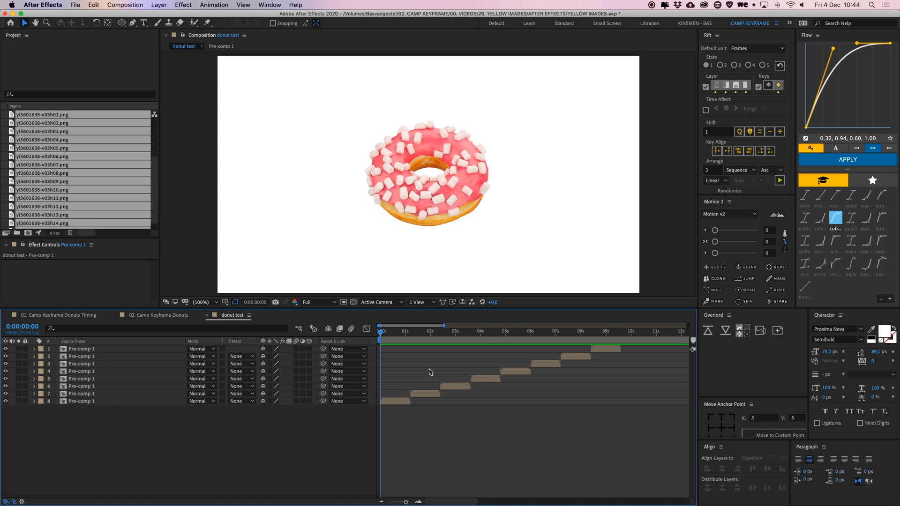
# Duplicate the donut test composition in the project.
pyautogui.moveTo(382, 332); pyautogui.dragTo(366, 349)
pyautogui.scroll(4, 58, 184)
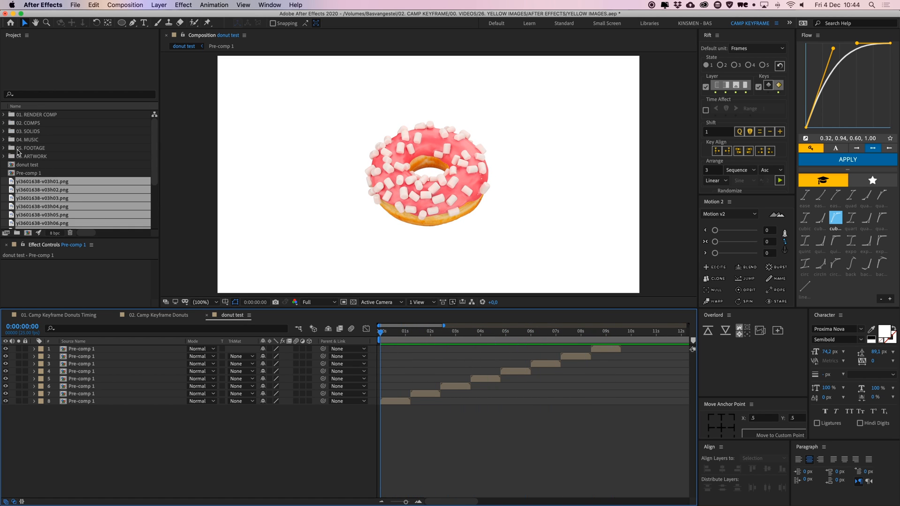
pyautogui.click(32, 166)
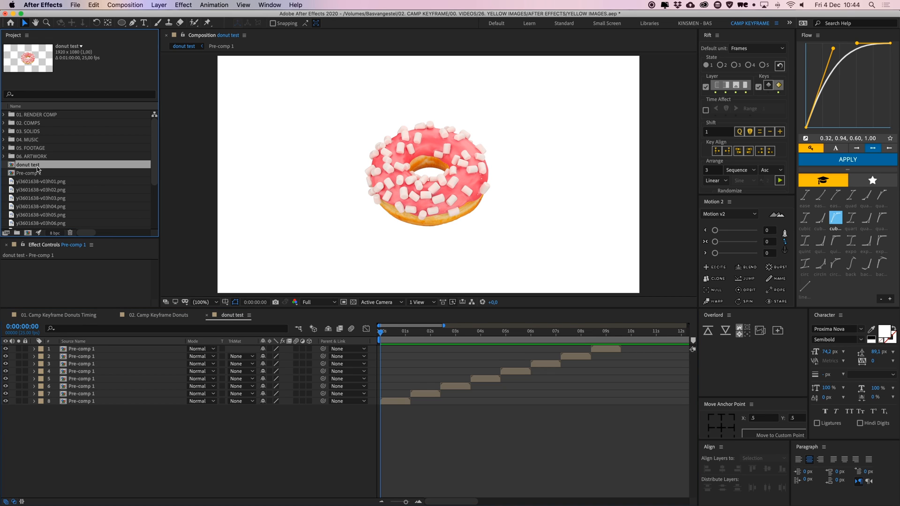
pyautogui.press('super+d')
# Rename the original donut test composition as Donut 01 - V3.
pyautogui.click(37, 124)
pyautogui.scroll(3, 56, 140)
pyautogui.click(48, 140)
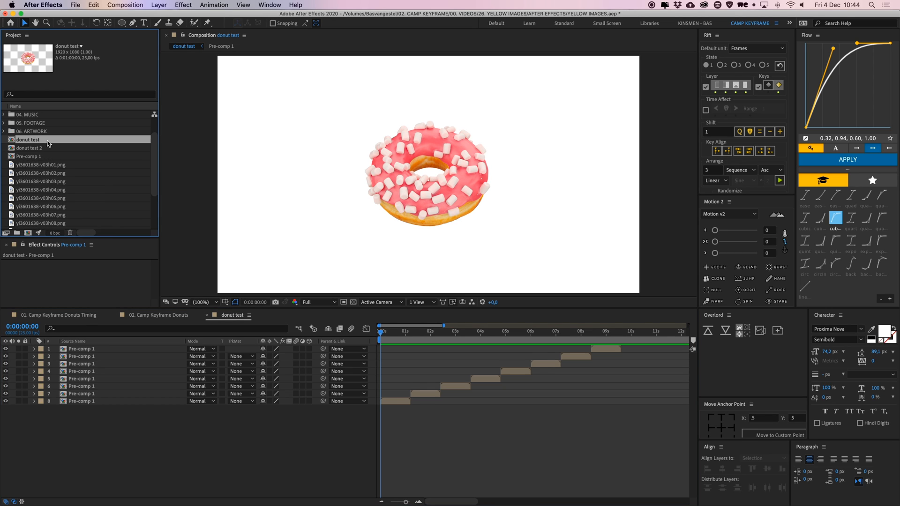
pyautogui.press('Return')
pyautogui.write('D')
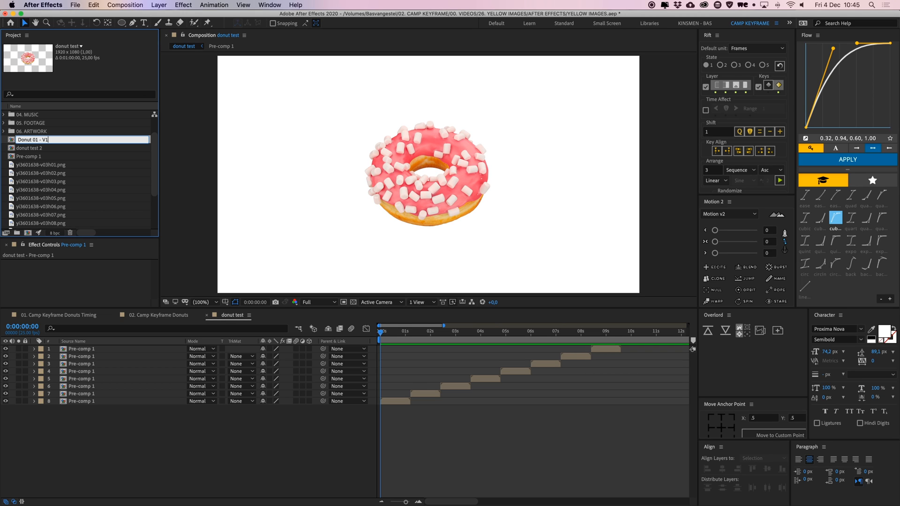
pyautogui.write('onut 01 - V3')
pyautogui.press('Return')
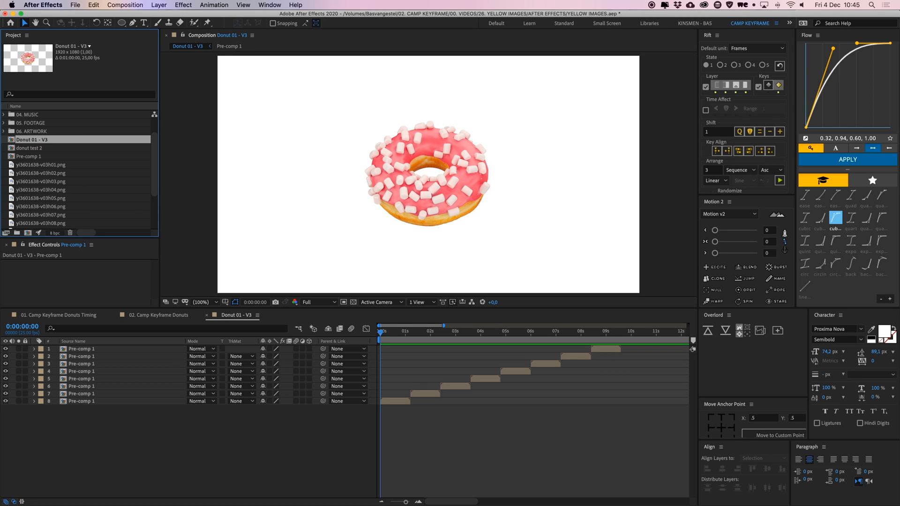
# Check the images in DONUT_01's V3 folder in Finder, preview yi3601638-v03h04.png, and return to After Effects.
pyautogui.press('super+Tab')
pyautogui.click(342, 100)
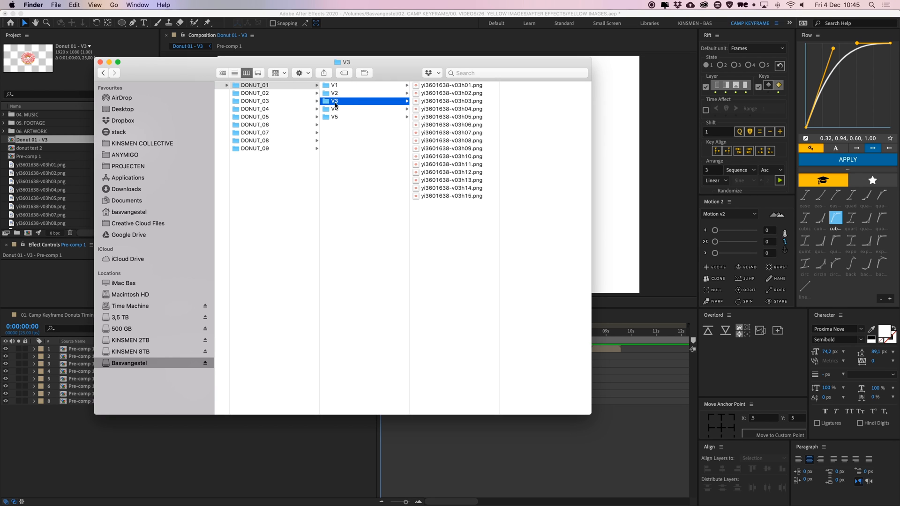
pyautogui.click(444, 109)
pyautogui.click(34, 140)
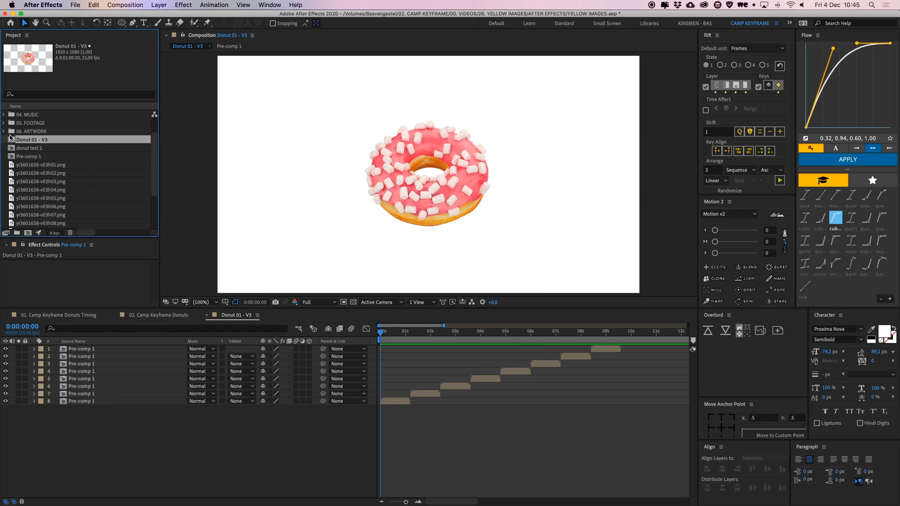
# Rename the donut test 2 composition as Donut 02 - V4.
pyautogui.click(37, 149)
pyautogui.press('Return')
pyautogui.write('Donut')
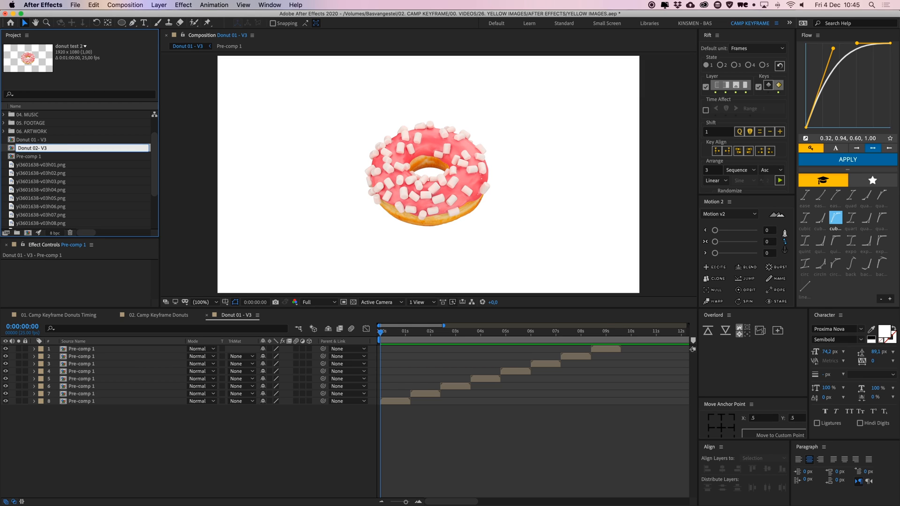
pyautogui.press('Return')
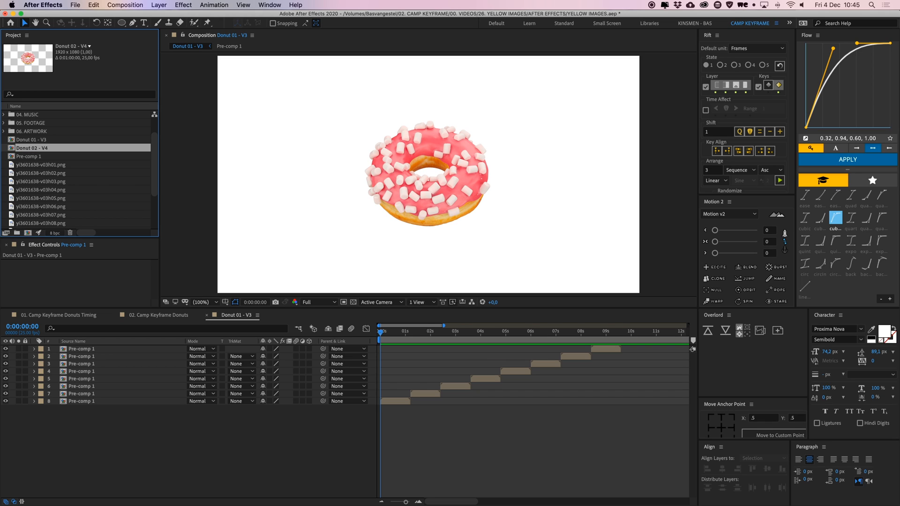
# Open the Donut 02 - V4 composition and go through its Pre-comp 1 layers.
pyautogui.doubleClick(39, 148)
pyautogui.click(101, 349)
pyautogui.click(101, 357)
pyautogui.click(100, 371)
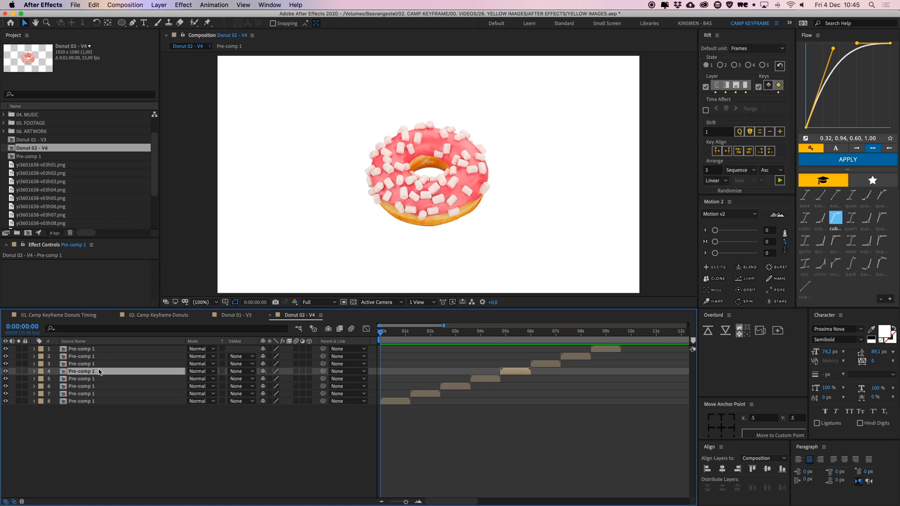
pyautogui.click(100, 386)
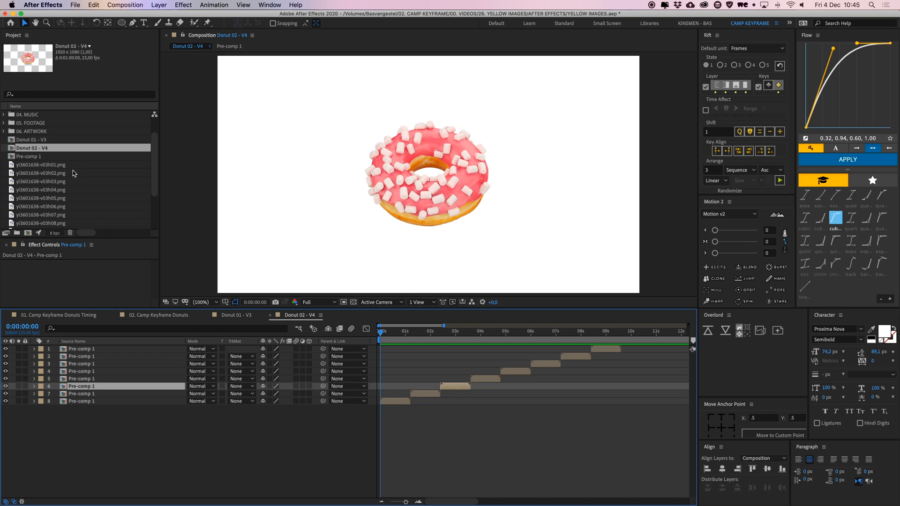
# Duplicate Pre-comp 1 in the project and open the copy in the timeline.
pyautogui.click(34, 158)
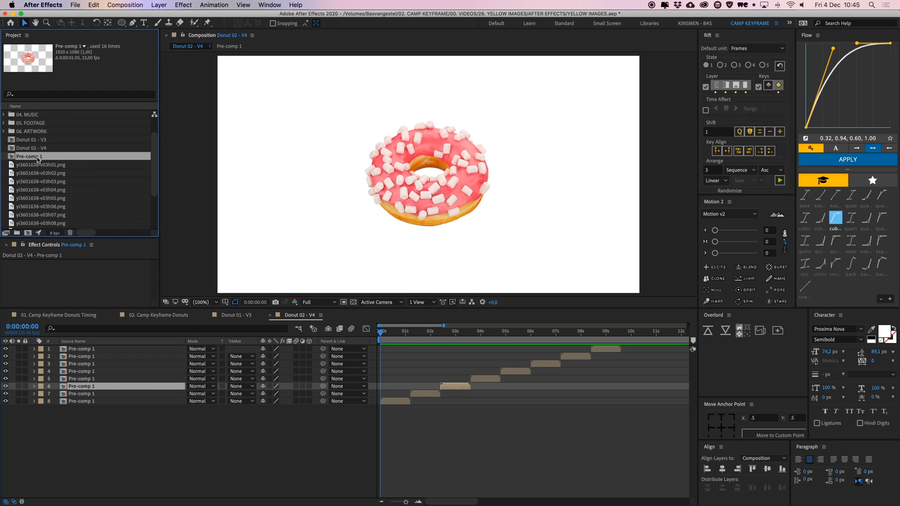
pyautogui.press('super+d')
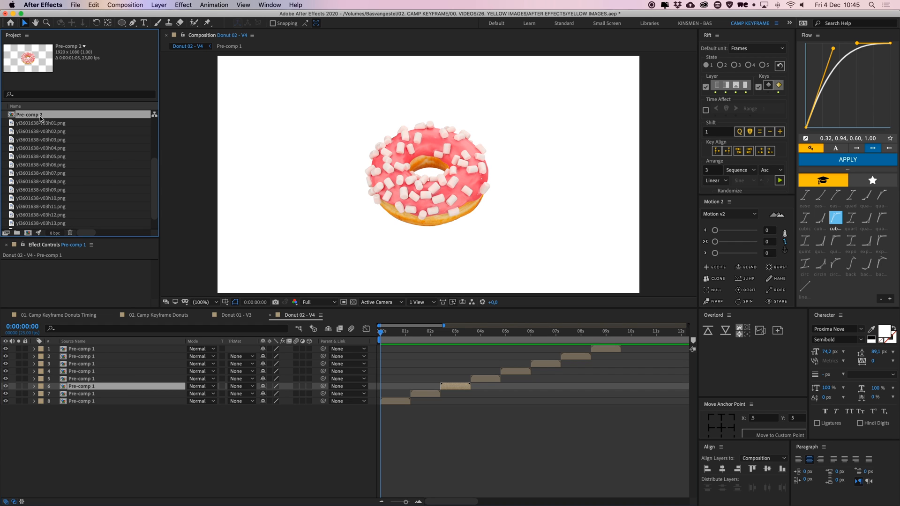
pyautogui.doubleClick(26, 115)
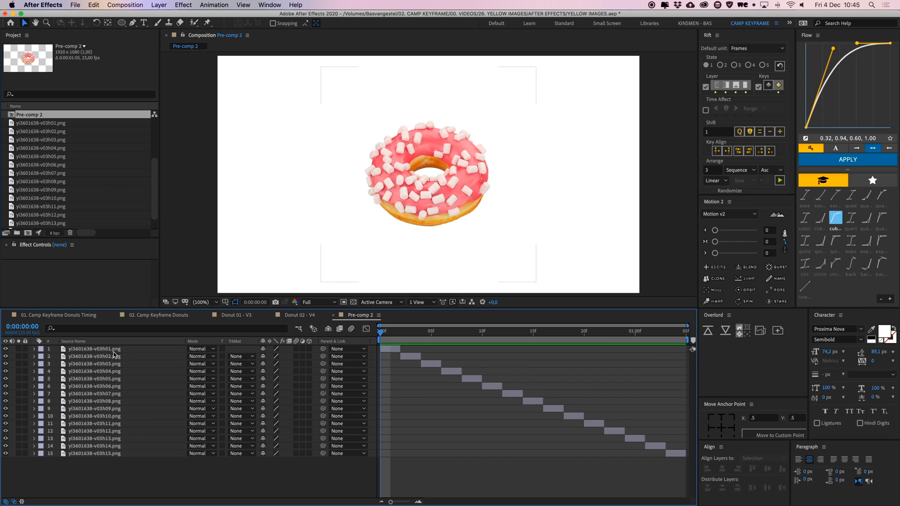
# Switch to Finder and import all the PNG images from DONUT_01's V4 folder into the After Effects project.
pyautogui.press('super+Tab')
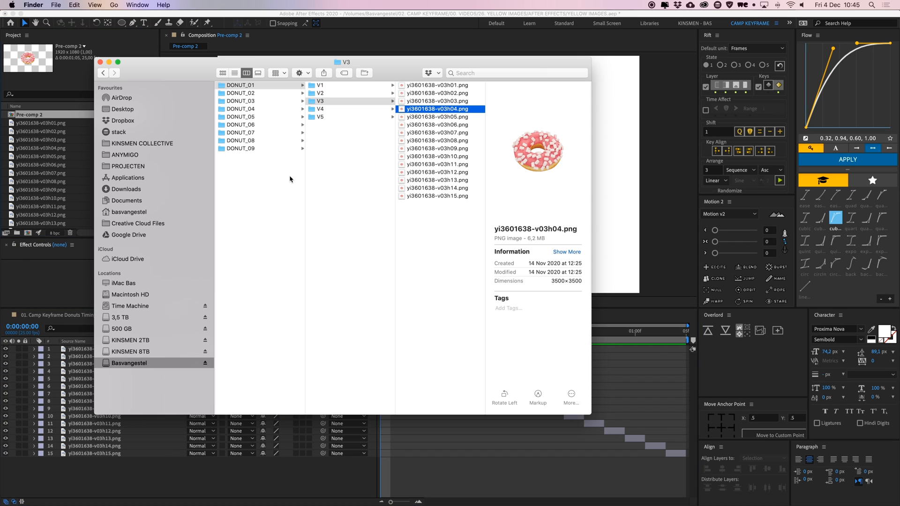
pyautogui.click(324, 110)
pyautogui.moveTo(447, 228); pyautogui.dragTo(67, 153)
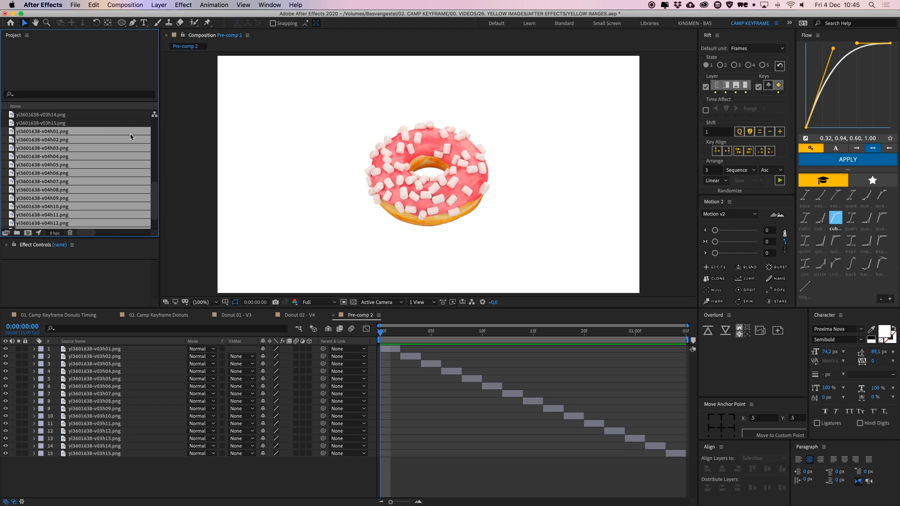
# Replace the source of the first layer in Pre-comp 2 with yi3601638-v04h01.png.
pyautogui.click(73, 122)
pyautogui.click(110, 349)
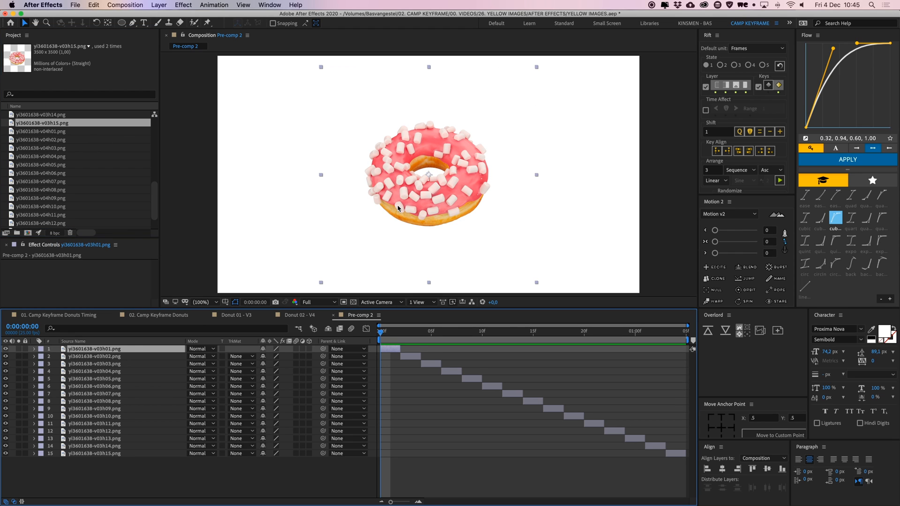
pyautogui.click(55, 133)
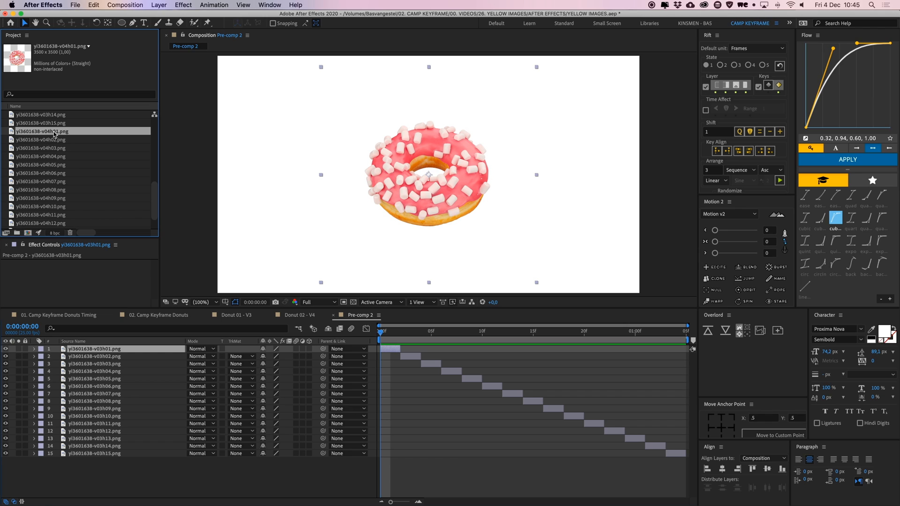
pyautogui.moveTo(57, 137); pyautogui.dragTo(435, 182)
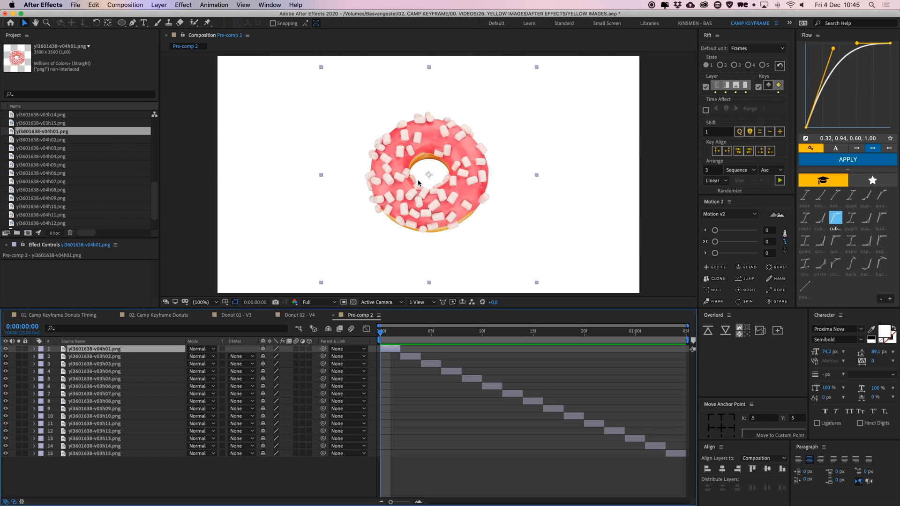
# Replace the remaining fourteen layers' sources with the matching images yi3601638-v04h02.png through yi3601638-v04h15.png, in order.
pyautogui.click(104, 359)
pyautogui.moveTo(57, 140); pyautogui.dragTo(400, 173)
pyautogui.click(415, 364)
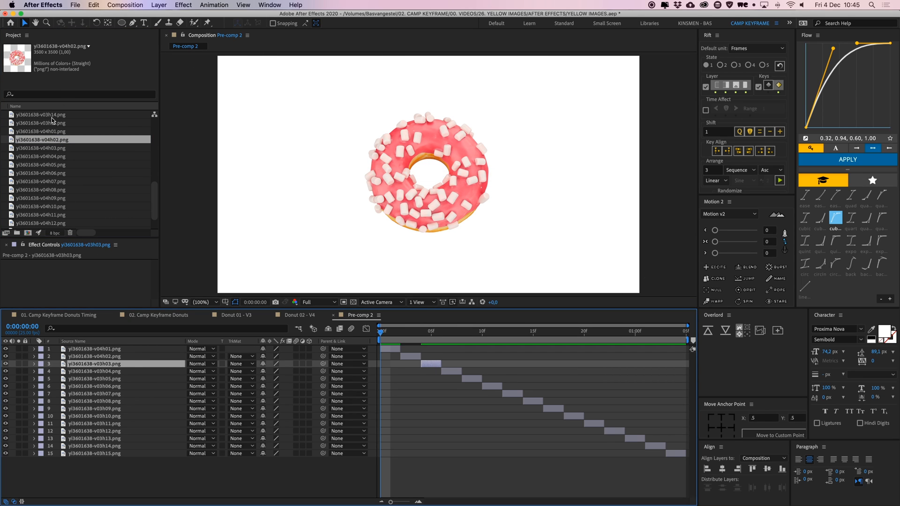
pyautogui.moveTo(63, 150); pyautogui.dragTo(429, 193)
pyautogui.click(453, 371)
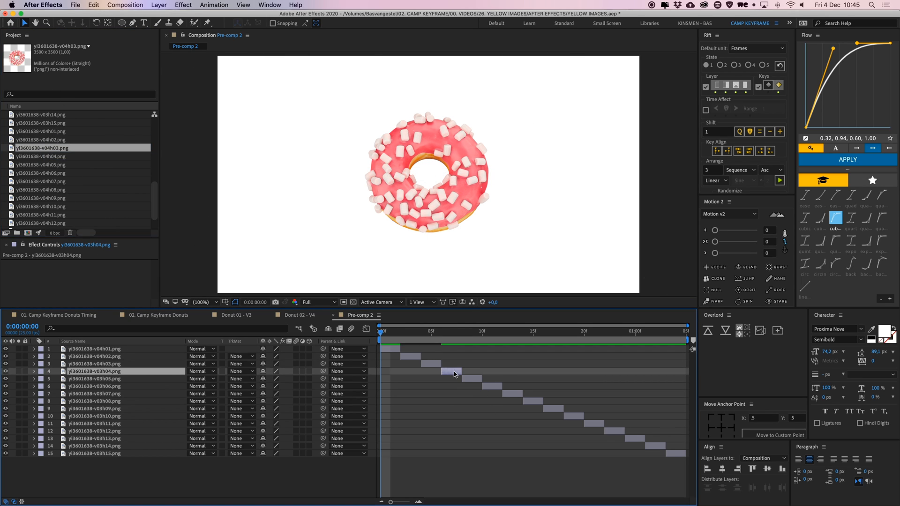
pyautogui.moveTo(60, 157); pyautogui.dragTo(457, 294)
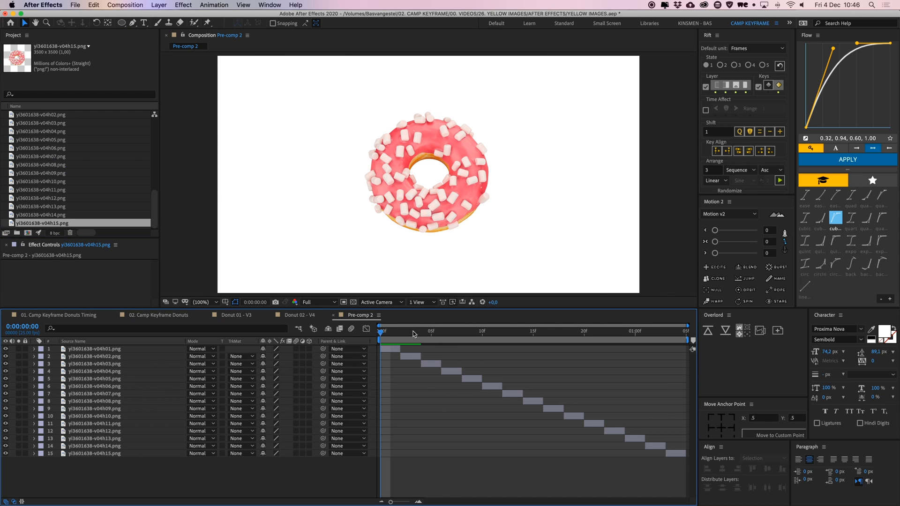
# Preview the V4 donut rotation in Pre-comp 2 and go back to the Donut 02 - V4 composition.
pyautogui.press('space')
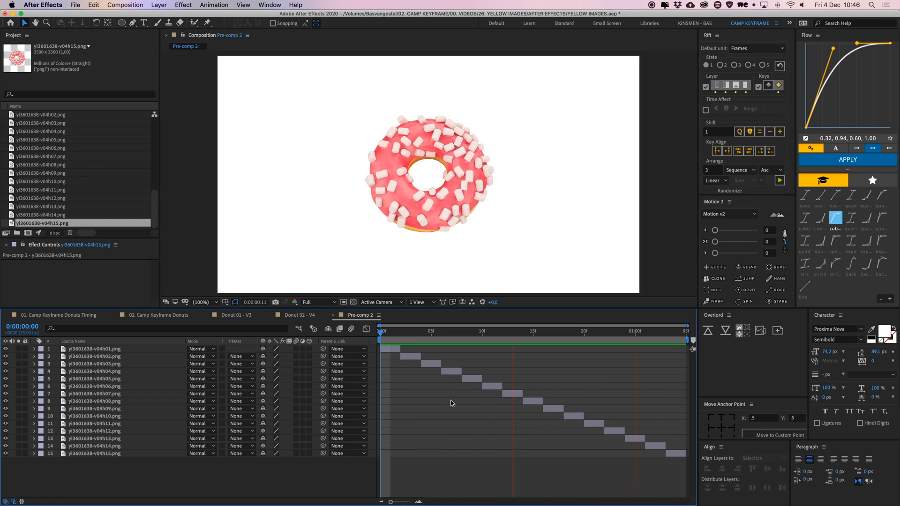
pyautogui.press('space')
pyautogui.click(300, 315)
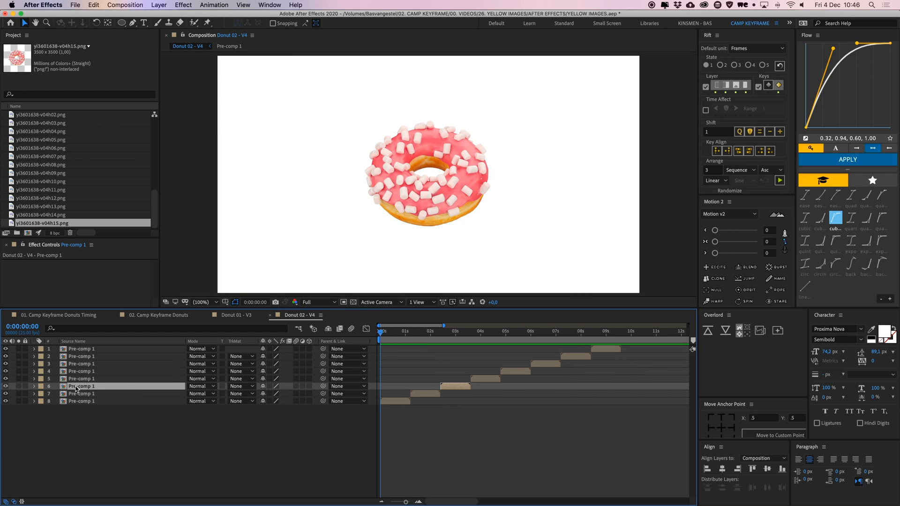
# Replace the source of all eight Pre-comp 1 layers in the Donut 02 - V4 composition with Pre-comp 2.
pyautogui.click(83, 349)
pyautogui.keyDown('shift'); pyautogui.click(99, 402); pyautogui.keyUp('shift')
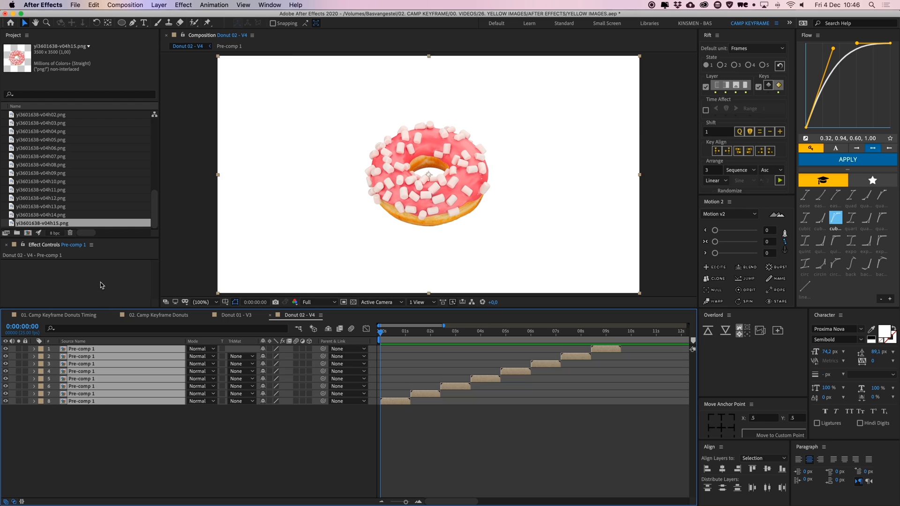
pyautogui.scroll(10, 81, 185)
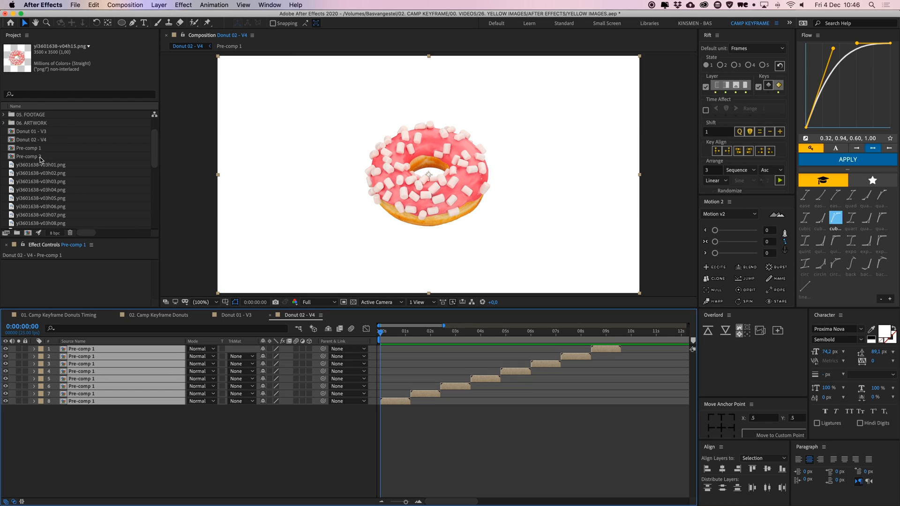
pyautogui.moveTo(35, 160); pyautogui.dragTo(97, 348)
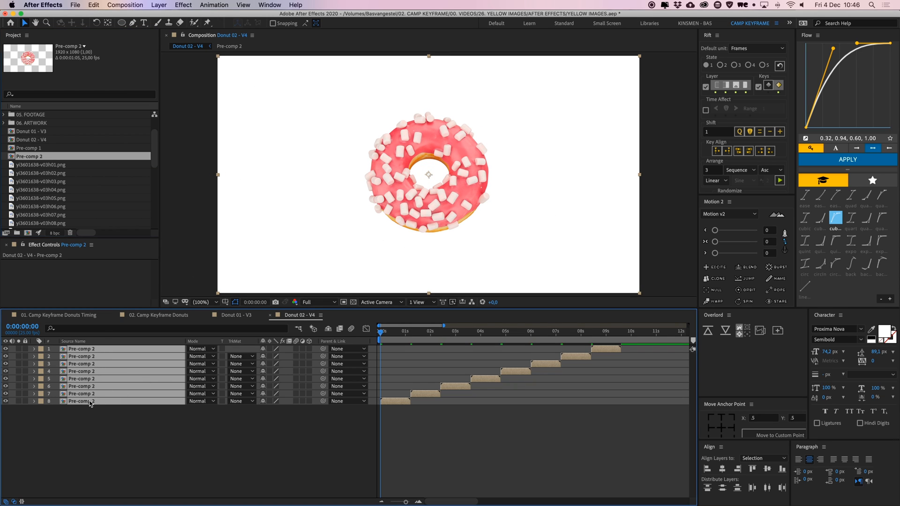
# Preview the looping rotation in Donut 02 - V4, and compare it by playing the Donut 01 - V3 composition.
pyautogui.click(405, 465)
pyautogui.press('space')
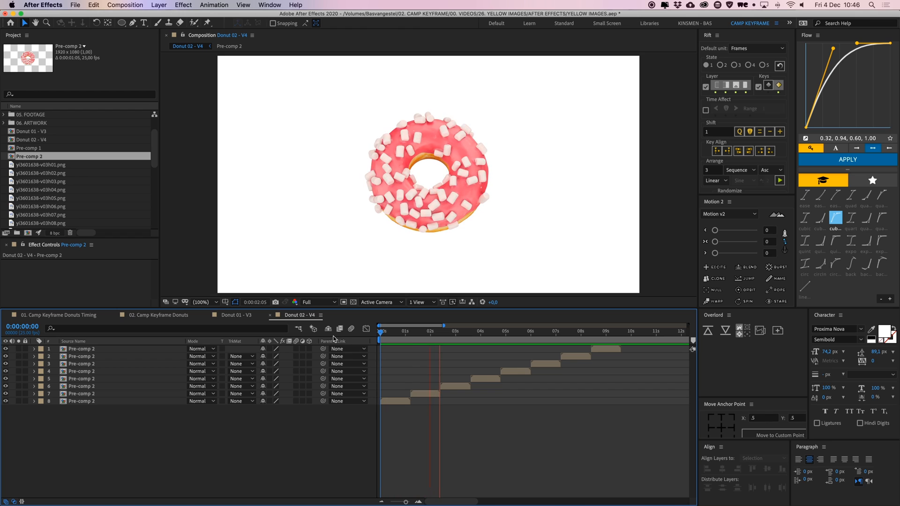
pyautogui.click(243, 318)
pyautogui.press('space')
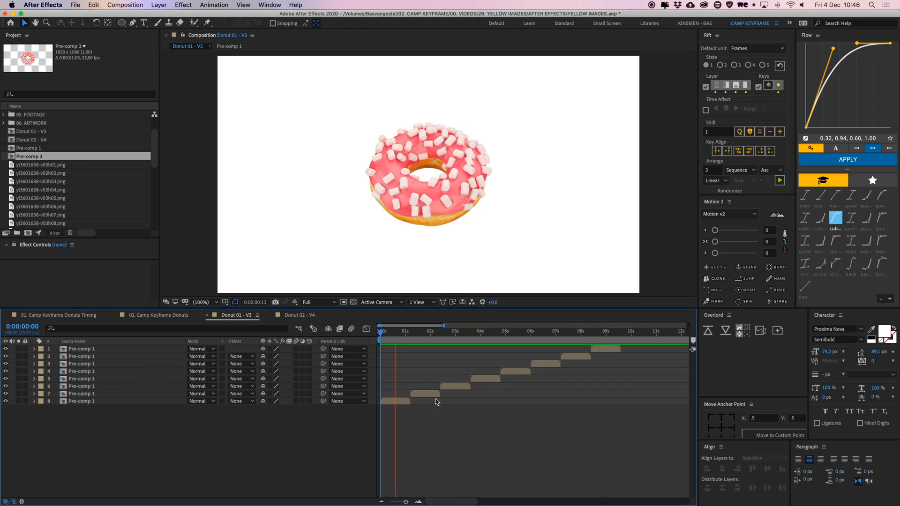
pyautogui.press('space')
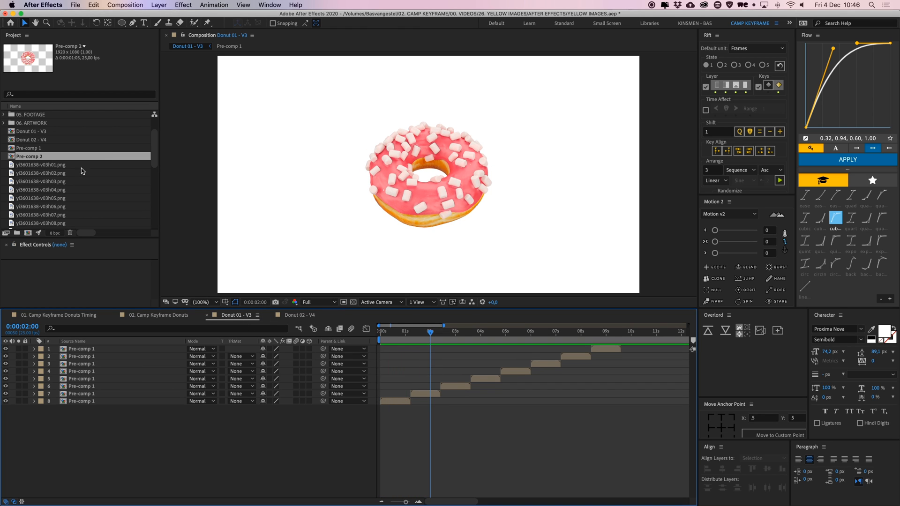
# Delete the demo donut compositions, both pre-comps and the loose imported PNG images from the project.
pyautogui.click(37, 133)
pyautogui.scroll(-10, 48, 169)
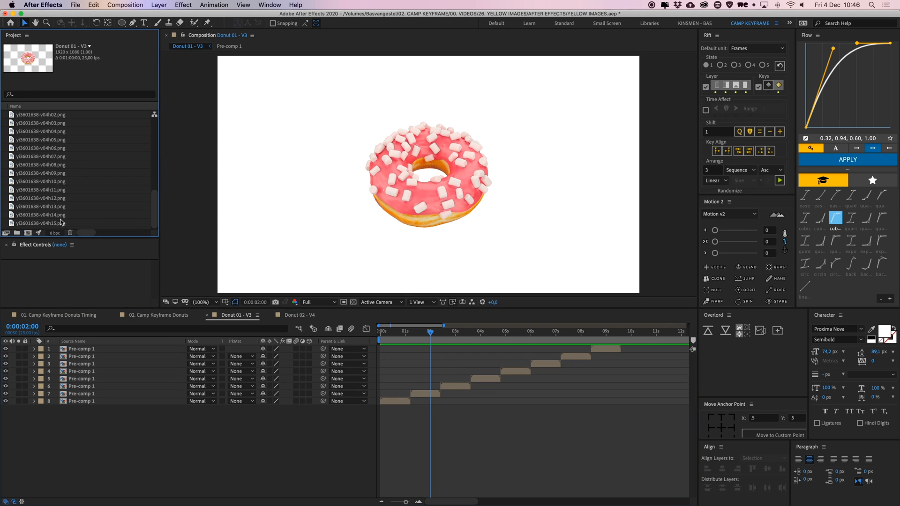
pyautogui.press('super+a')
pyautogui.press('Delete')
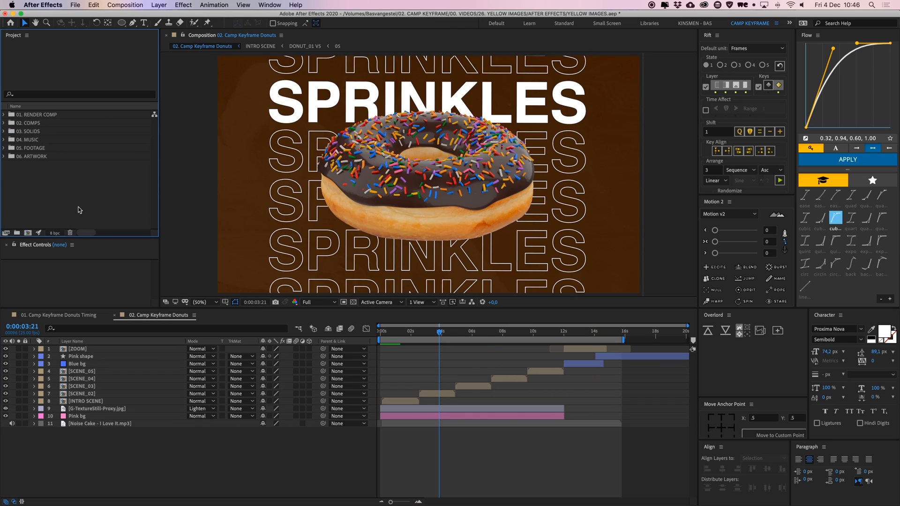
# Open and play the DONUT_01 V1 composition from the DONUT_01 footage folder, and open DONUT_01 V3.
pyautogui.click(4, 148)
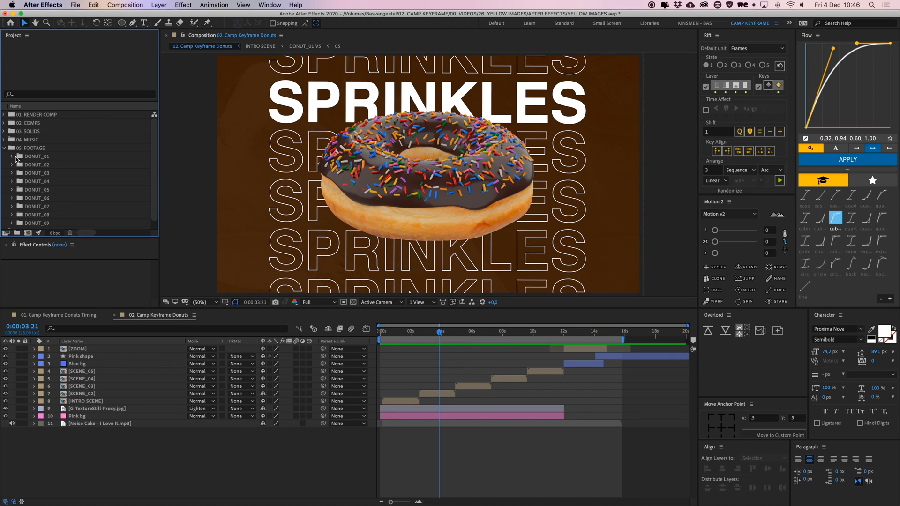
pyautogui.click(11, 156)
pyautogui.doubleClick(50, 148)
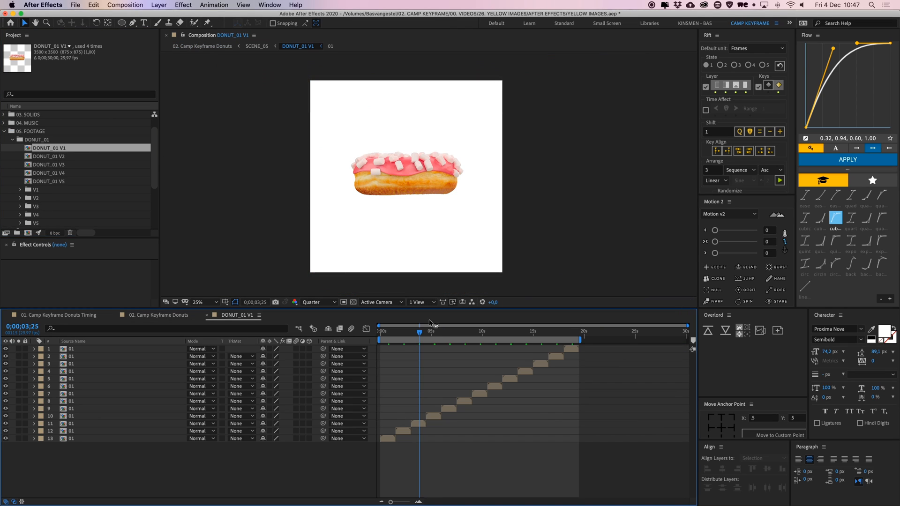
pyautogui.press('space')
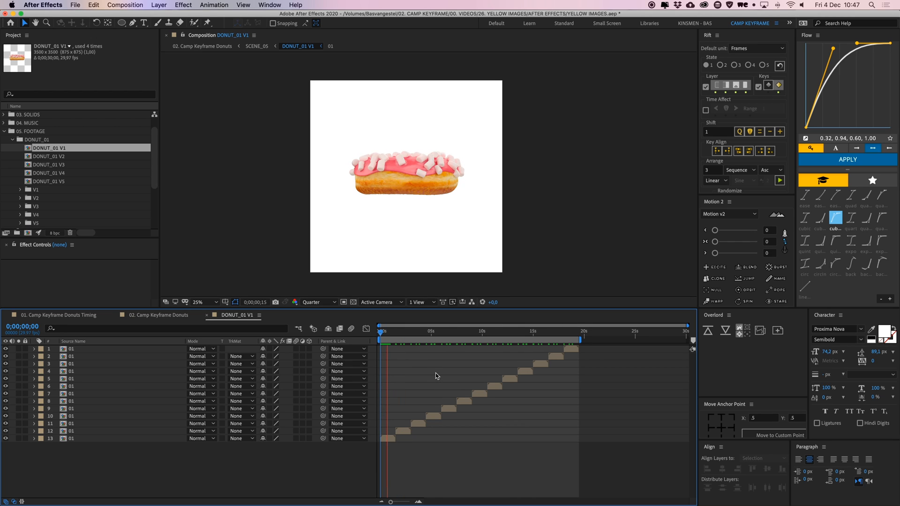
pyautogui.doubleClick(49, 164)
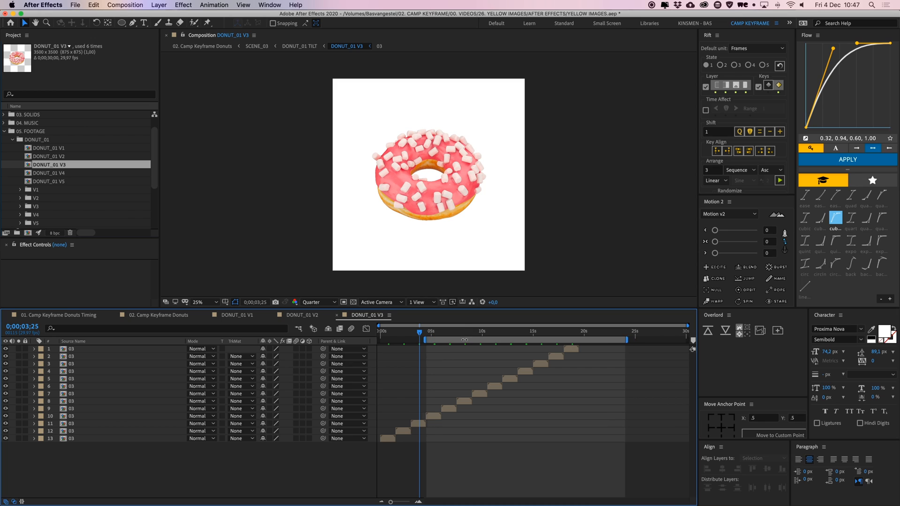
# Examine the source PNG images in DONUT_01's V1 folder and how the version folders are organised.
pyautogui.click(20, 189)
pyautogui.scroll(-5, 48, 189)
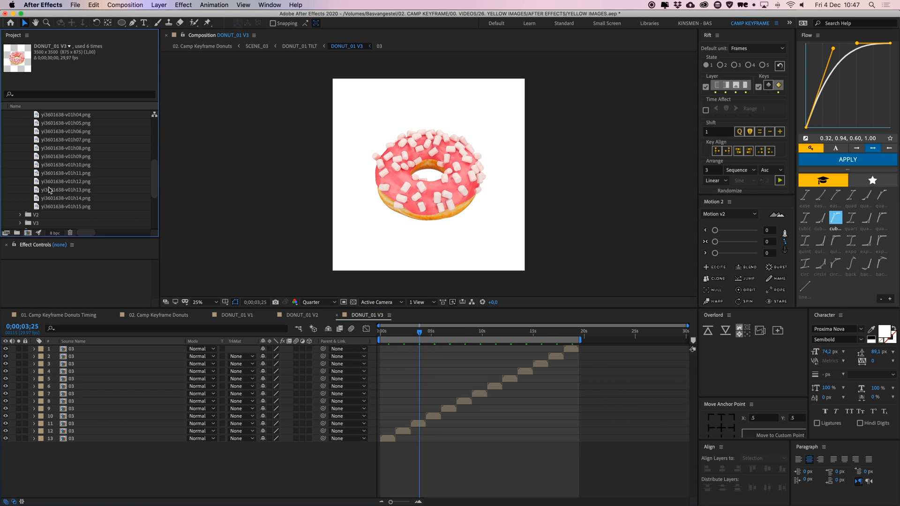
pyautogui.scroll(6, 49, 190)
pyautogui.click(22, 207)
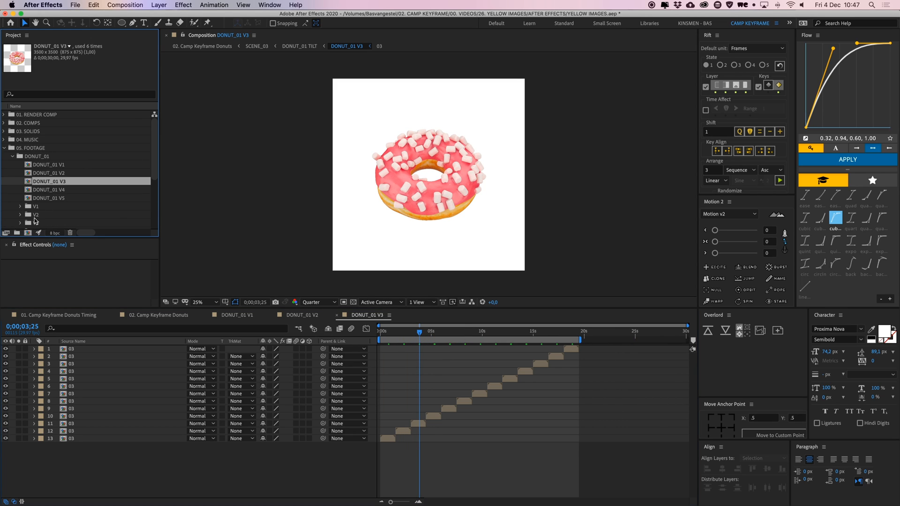
pyautogui.scroll(-3, 28, 214)
pyautogui.click(19, 158)
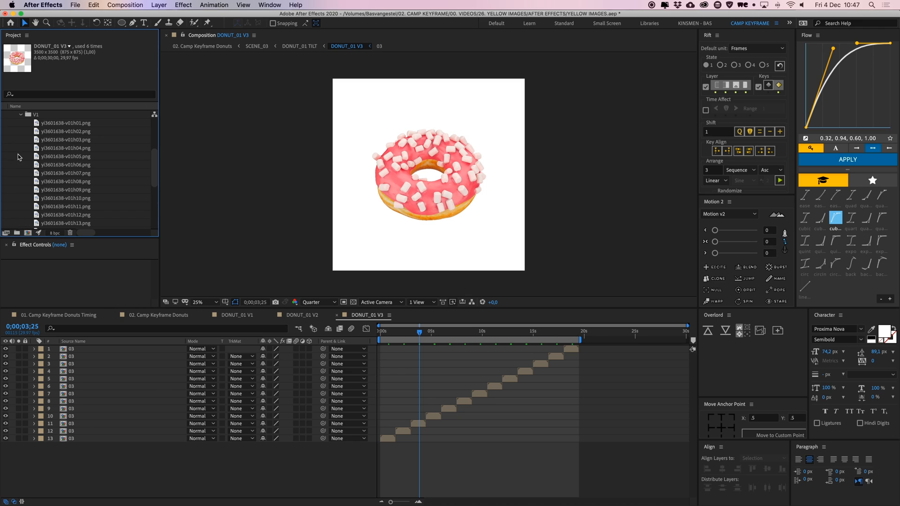
pyautogui.click(21, 114)
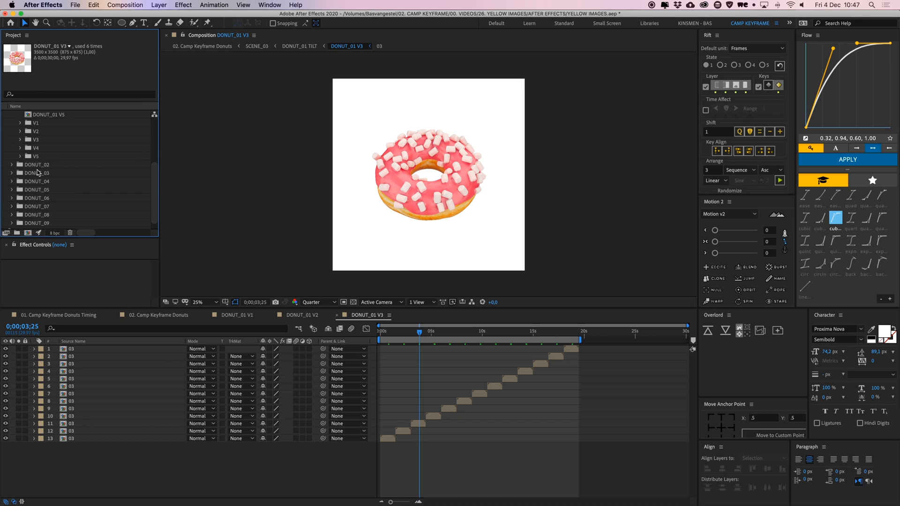
# Look through the compositions and version folders of DONUT_02, and collapse the footage folders.
pyautogui.click(18, 166)
pyautogui.click(12, 165)
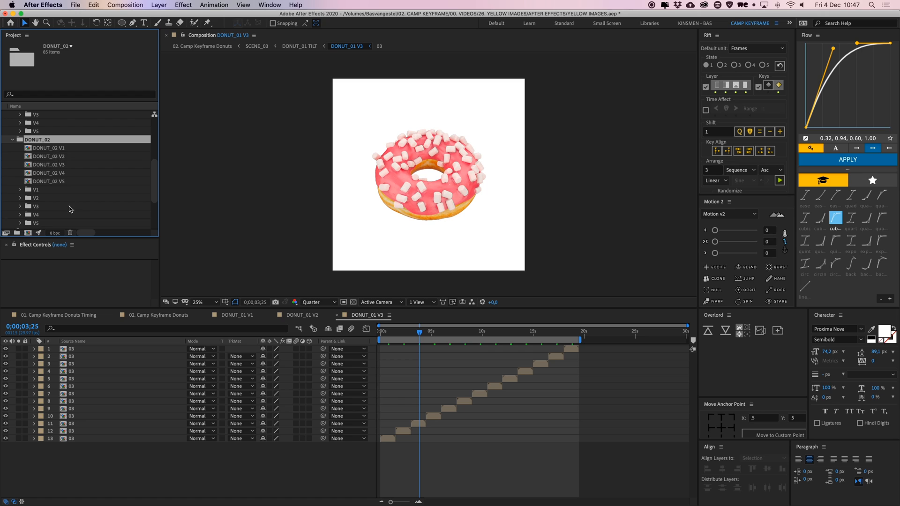
pyautogui.scroll(5, 14, 146)
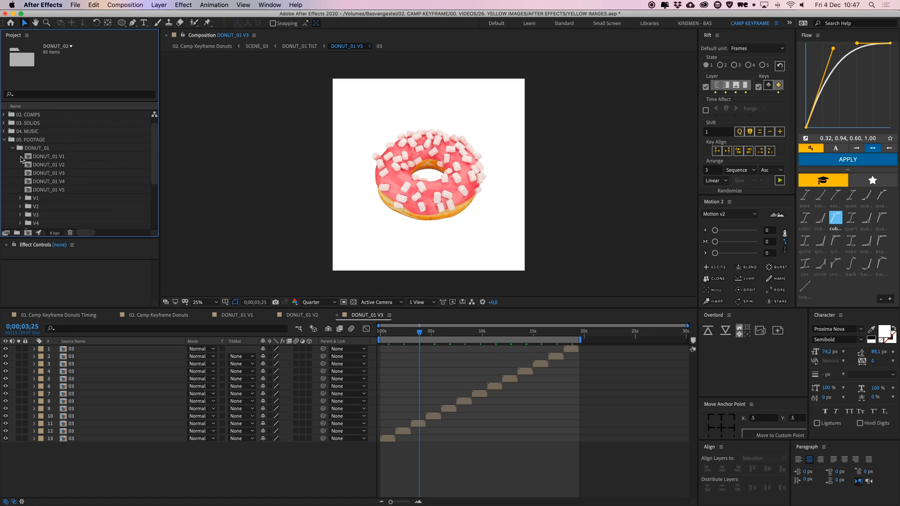
pyautogui.click(12, 148)
pyautogui.click(4, 148)
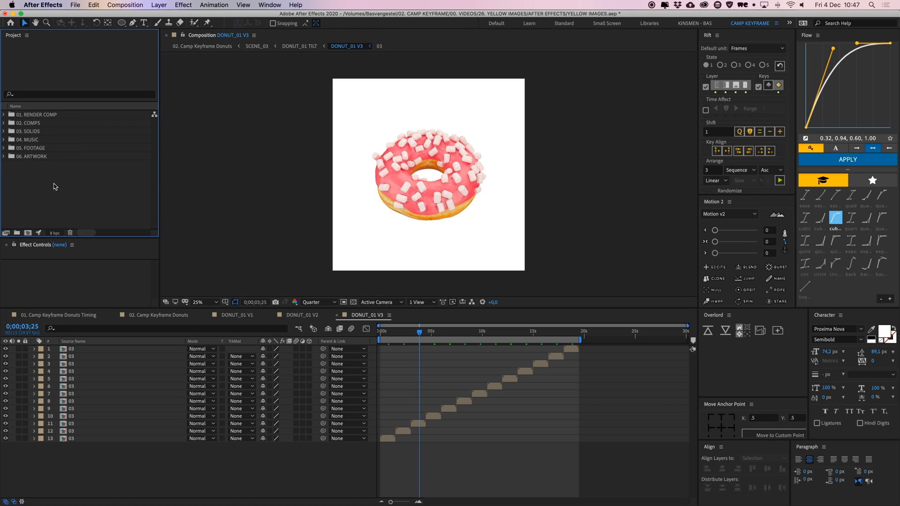
# Close the DONUT_01 V3, V2 and V1 compositions to return to 02. Camp Keyframe Donuts.
pyautogui.click(410, 382)
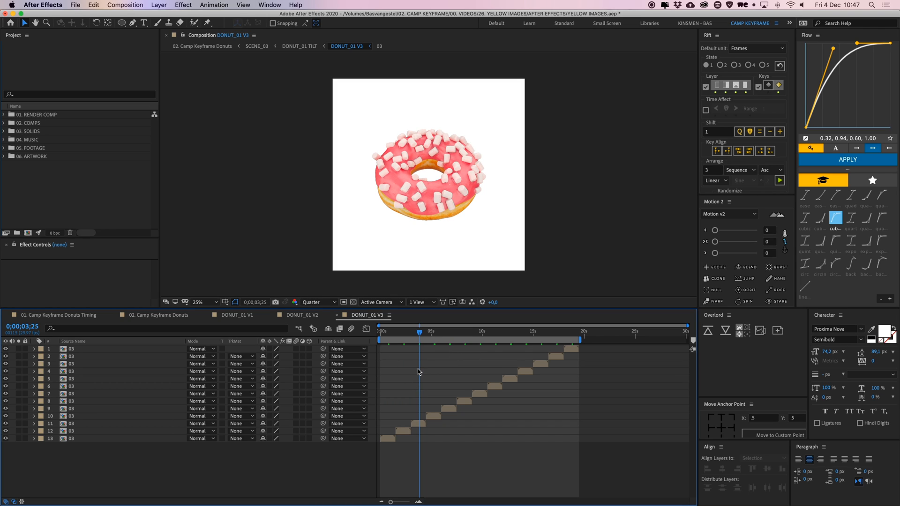
pyautogui.press('super+w')
pyautogui.press('super+w')
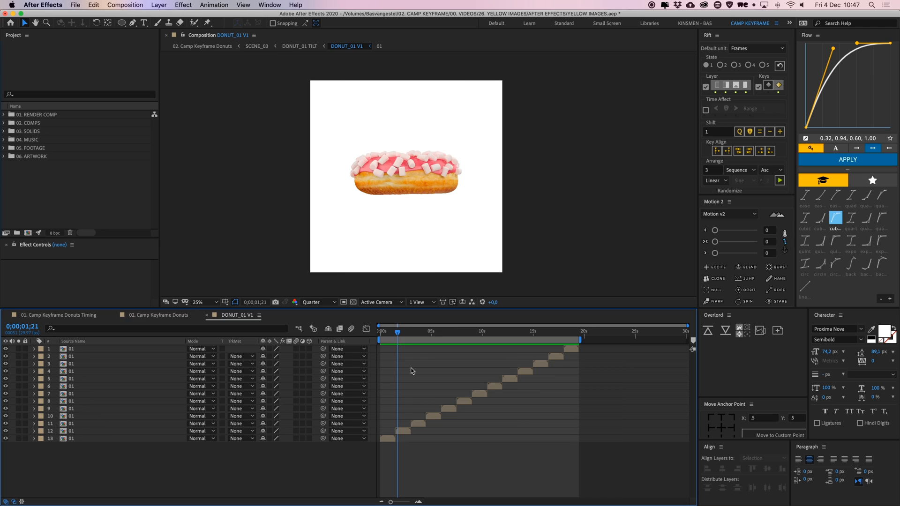
pyautogui.press('super+w')
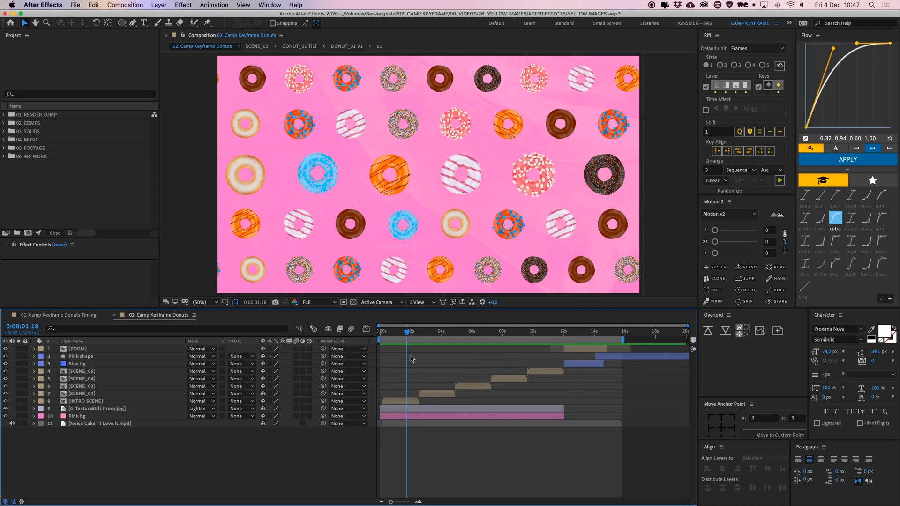
# Open the INTRO SCENE composition and identify its DONUT_01, DONUT_06 and DONUT_02 V5 layers in turn.
pyautogui.click(397, 334)
pyautogui.doubleClick(400, 400)
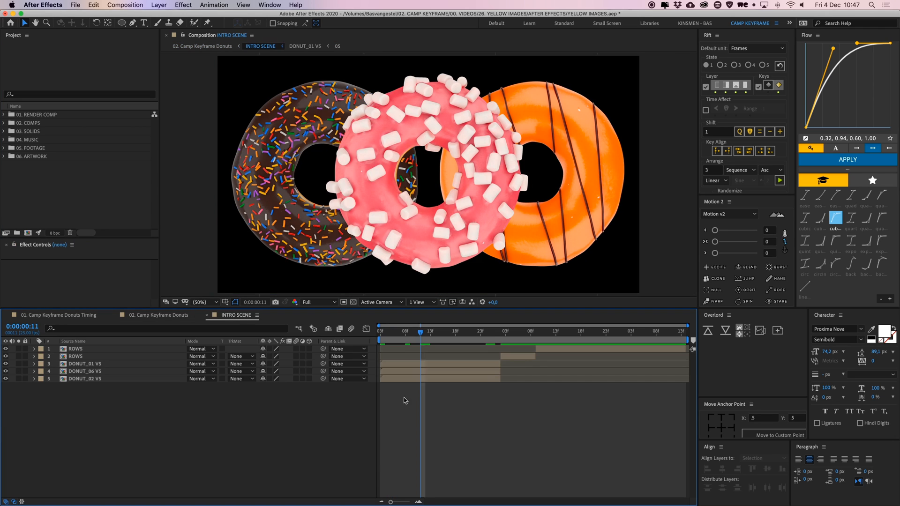
pyautogui.click(406, 333)
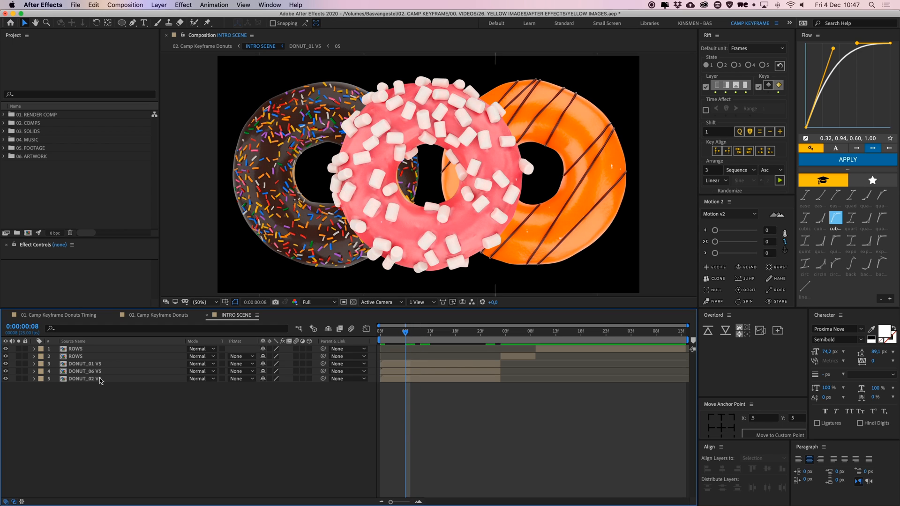
pyautogui.click(99, 380)
pyautogui.click(97, 372)
pyautogui.click(431, 105)
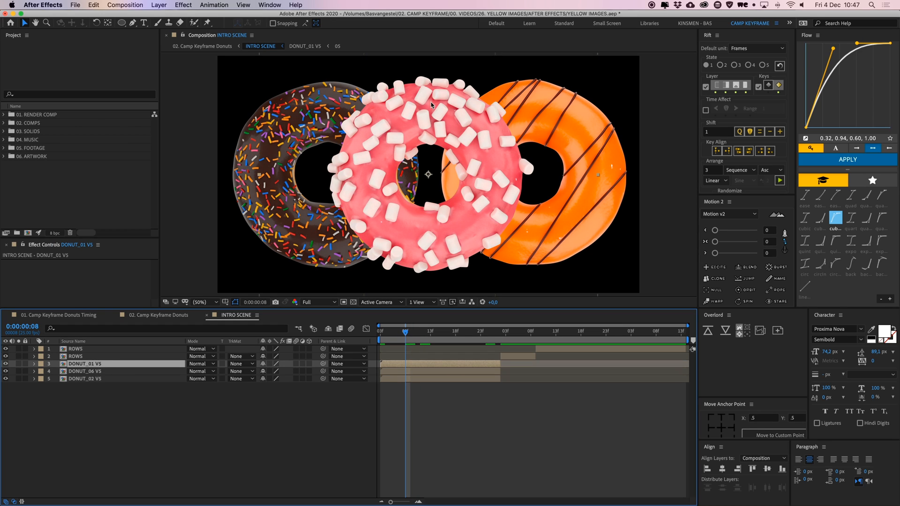
pyautogui.click(107, 380)
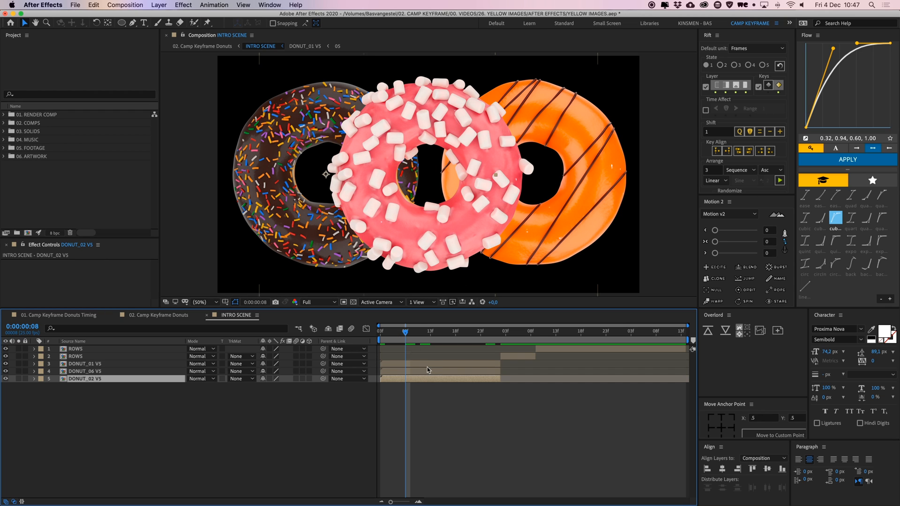
# Try shifting the three donut V5 layers later in time with their Scale keyframes shown, and undo the shift.
pyautogui.moveTo(404, 334)
pyautogui.mouseDown()
pyautogui.moveTo(396, 335)
pyautogui.moveTo(470, 335)
pyautogui.moveTo(400, 333)
pyautogui.mouseUp()
pyautogui.keyDown('shift'); pyautogui.click(411, 367); pyautogui.keyUp('shift')
pyautogui.press('s')
pyautogui.moveTo(410, 365); pyautogui.dragTo(440, 365)
pyautogui.press('space')
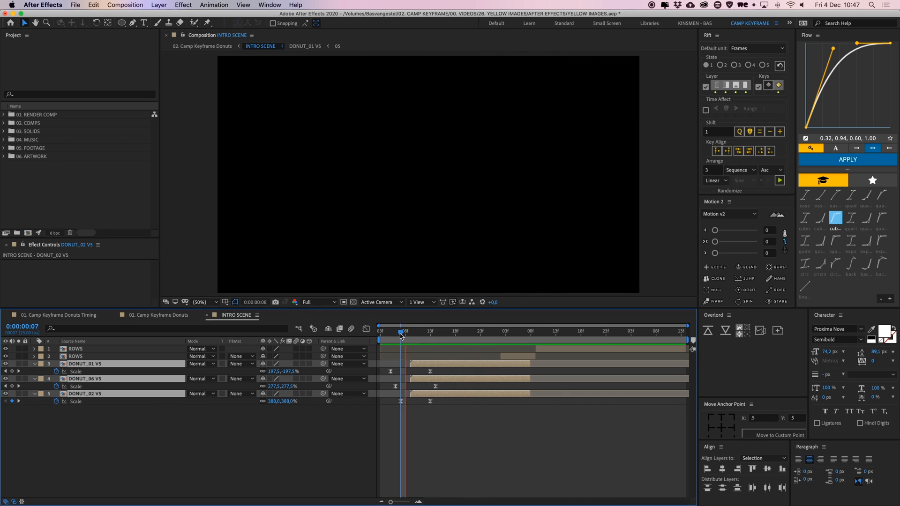
pyautogui.press('space')
pyautogui.press('super+z')
# Scrub through the two ROWS layers in the intro scene and collapse the donut layers' Scale properties.
pyautogui.moveTo(404, 333); pyautogui.dragTo(511, 333)
pyautogui.click(530, 430)
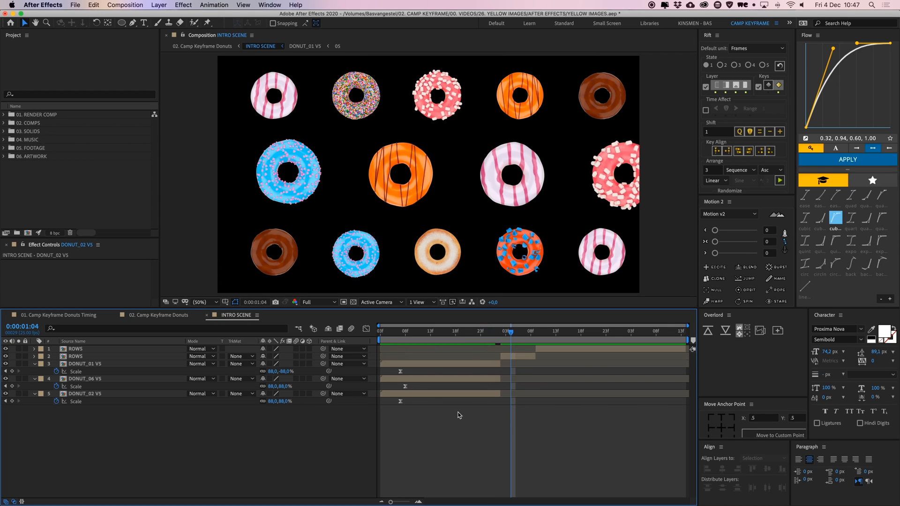
pyautogui.press('u')
pyautogui.press('u')
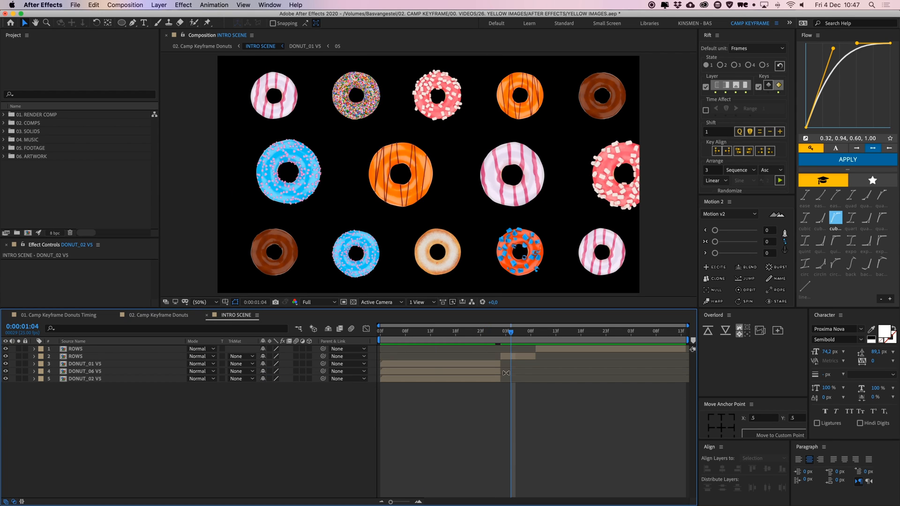
pyautogui.moveTo(518, 331); pyautogui.dragTo(557, 335)
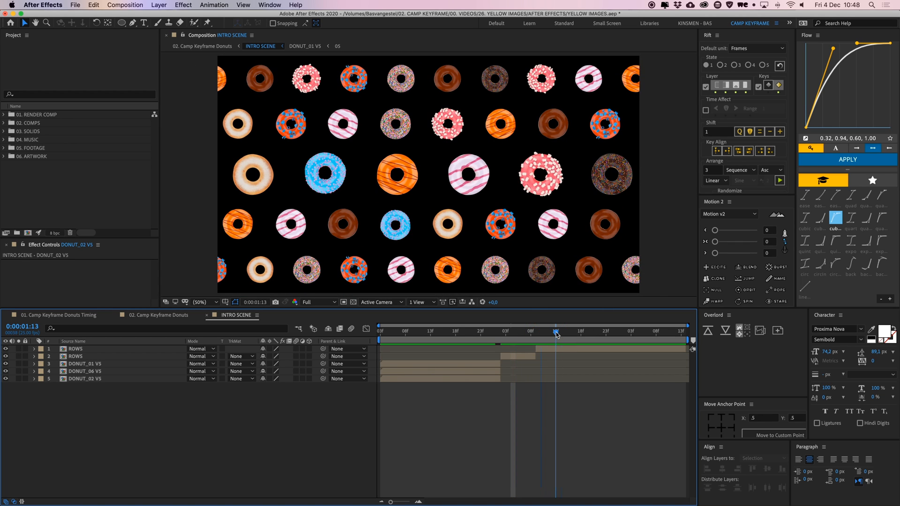
# Open the ROWS composition and examine the Position keyframes of ROW_01, ROW_03 and ROW_05 from start to end.
pyautogui.doubleClick(562, 349)
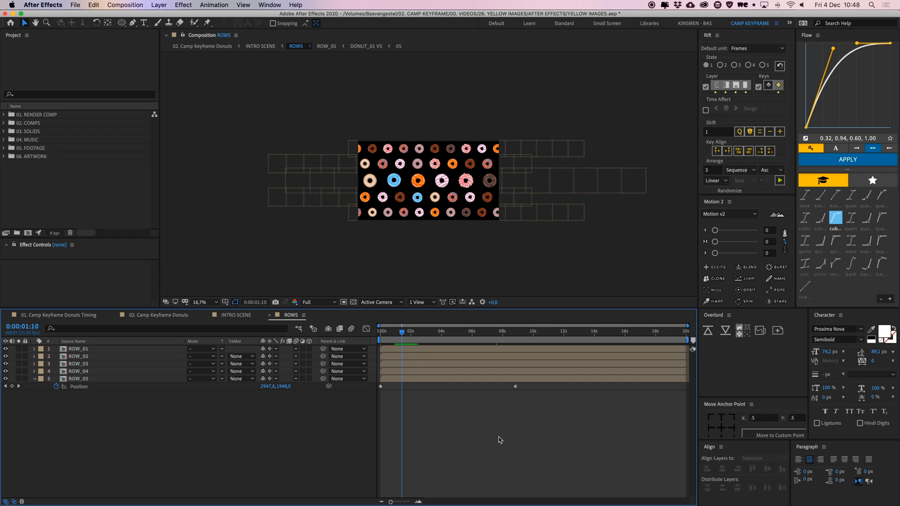
pyautogui.click(34, 379)
pyautogui.click(576, 187)
pyautogui.keyDown('super'); pyautogui.click(78, 364); pyautogui.keyUp('super')
pyautogui.keyDown('super'); pyautogui.click(79, 349); pyautogui.keyUp('super')
pyautogui.moveTo(403, 333); pyautogui.dragTo(350, 334)
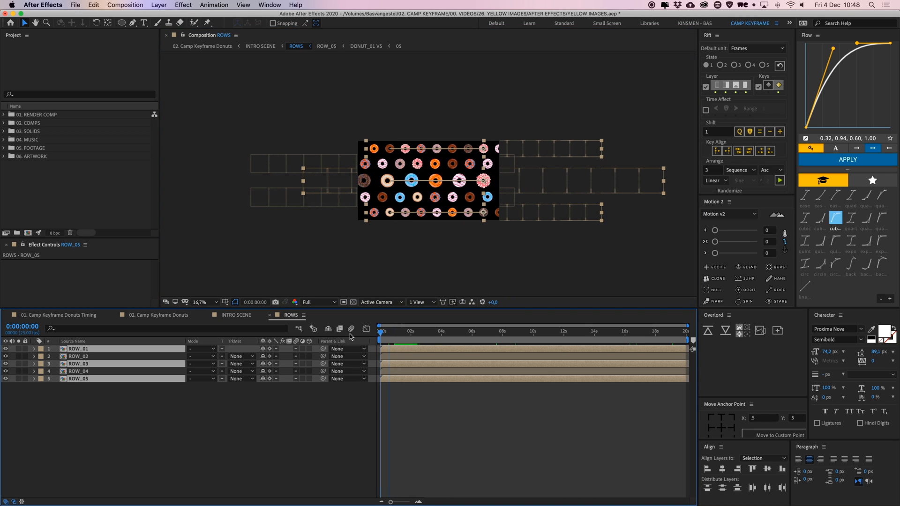
pyautogui.press('p')
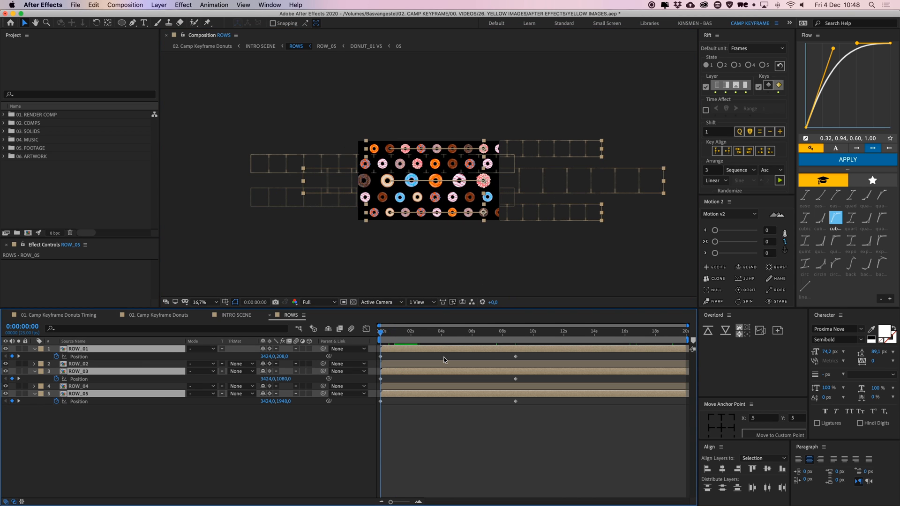
pyautogui.press('k')
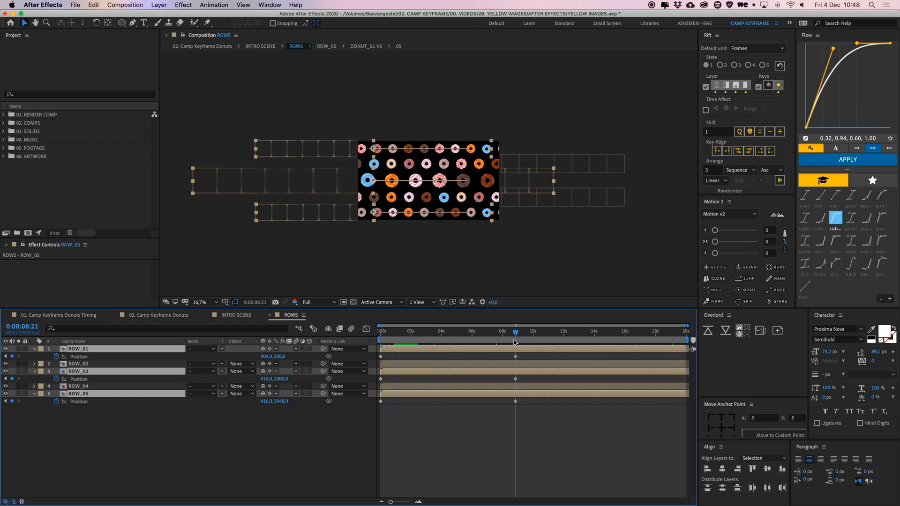
# Examine the ROW_02 and ROW_04 layers together and scrub the ROWS composition to compare their movement.
pyautogui.click(410, 363)
pyautogui.keyDown('super'); pyautogui.click(410, 386); pyautogui.keyUp('super')
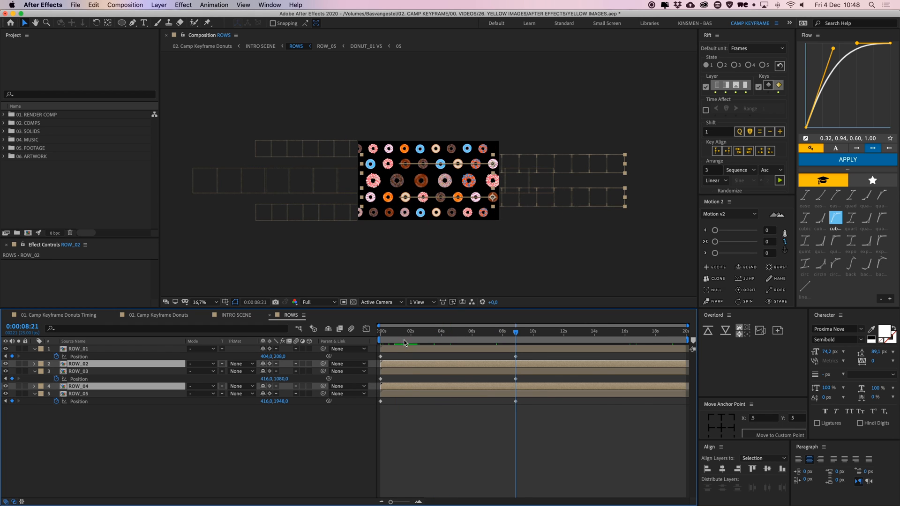
pyautogui.moveTo(413, 337); pyautogui.dragTo(471, 334)
pyautogui.click(119, 411)
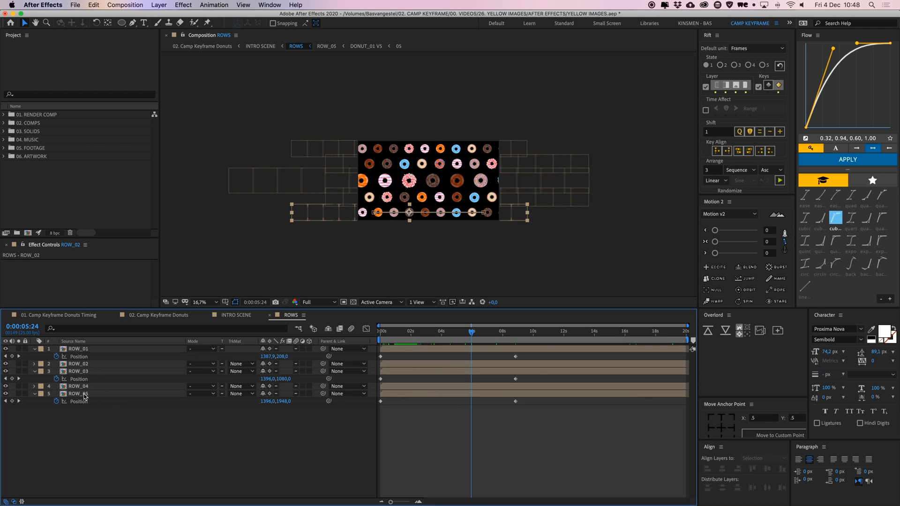
# Open the ROW_05 composition, identify several of its donut layers and preview the rotating donuts from the start.
pyautogui.doubleClick(433, 393)
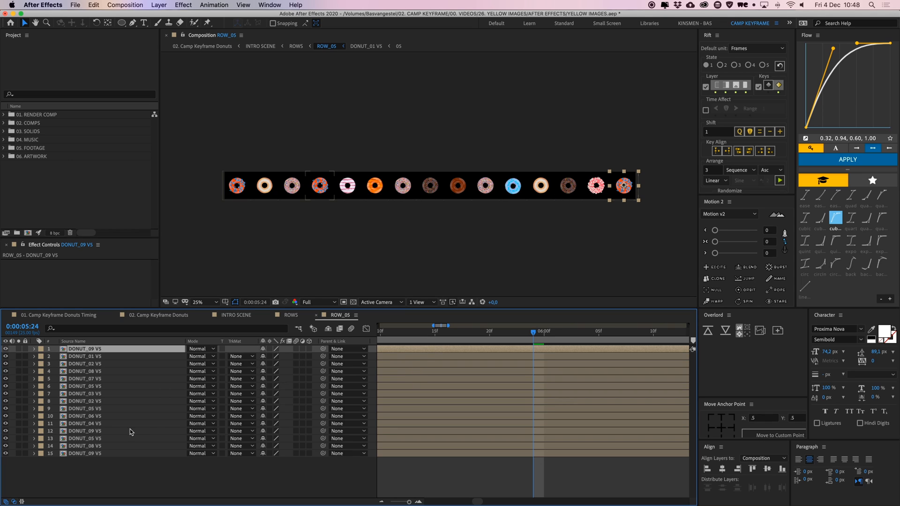
pyautogui.click(100, 454)
pyautogui.click(105, 379)
pyautogui.click(99, 357)
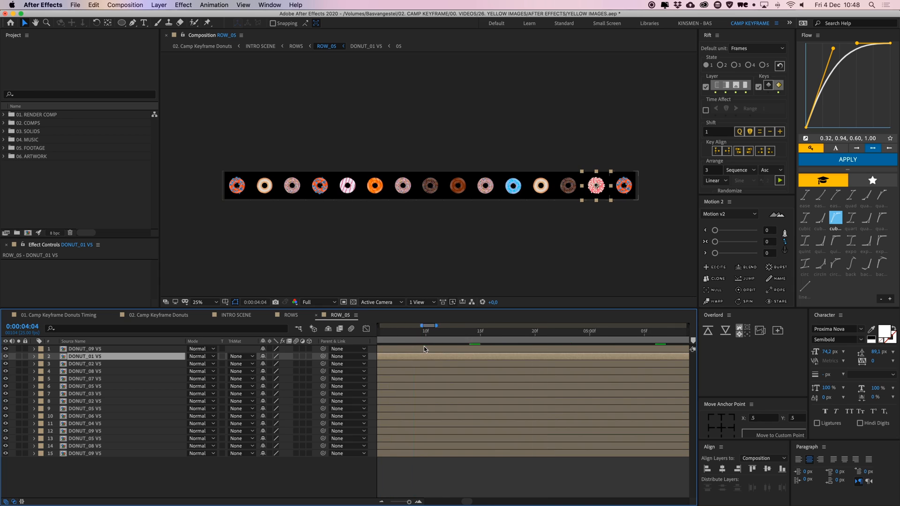
pyautogui.press('Home')
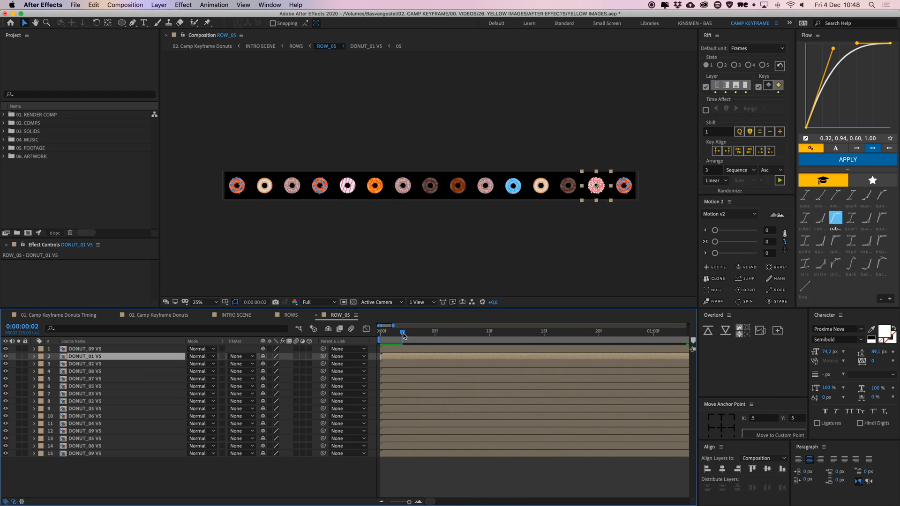
pyautogui.press('space')
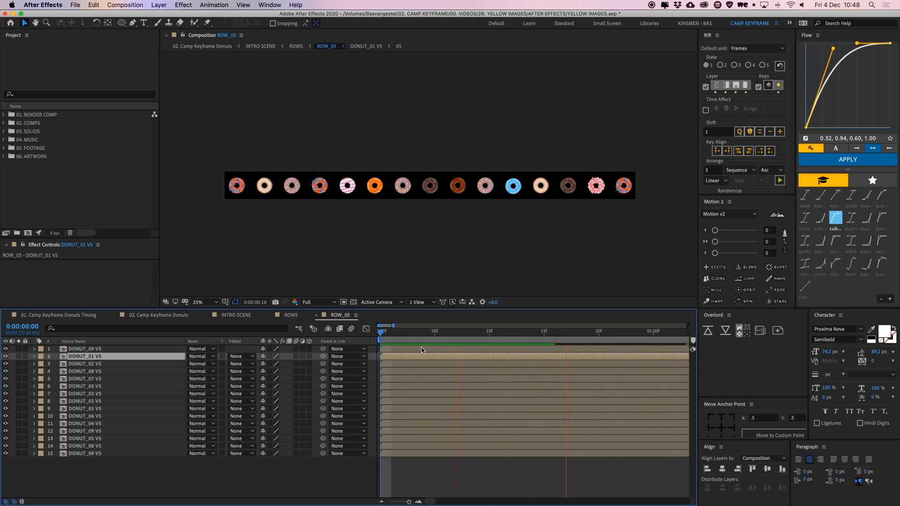
pyautogui.moveTo(410, 333); pyautogui.dragTo(500, 335)
pyautogui.click(459, 460)
# Close ROW_05, scrub through the beginning of ROWS, and close it to return to INTRO SCENE.
pyautogui.press('super+w')
pyautogui.click(438, 463)
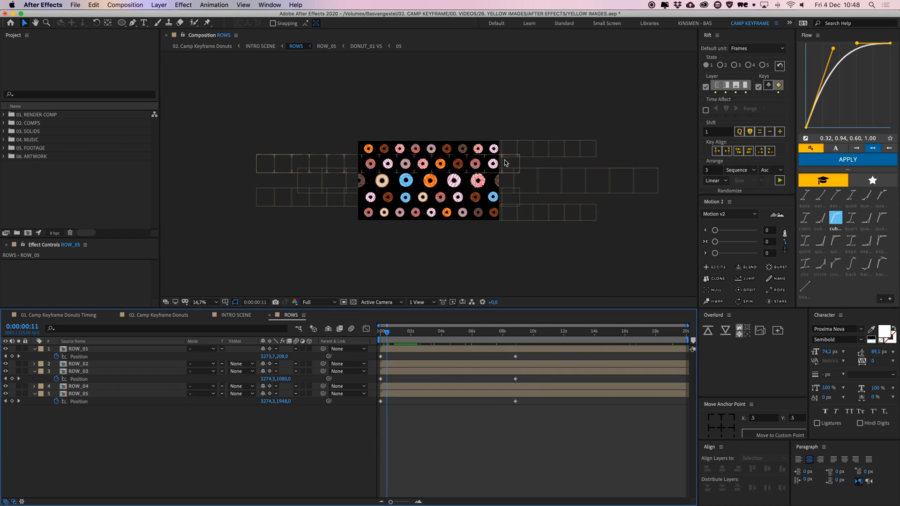
pyautogui.moveTo(390, 332); pyautogui.dragTo(408, 333)
pyautogui.press('super+w')
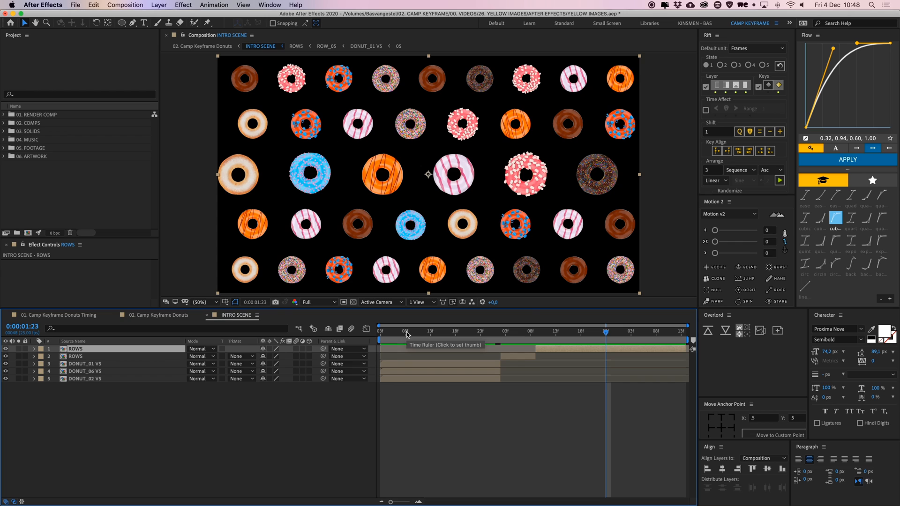
# Show the lower ROWS layer's Scale keyframes in INTRO SCENE and play that part from 0:00:01:00.
pyautogui.moveTo(538, 337); pyautogui.dragTo(517, 338)
pyautogui.click(520, 358)
pyautogui.press('u')
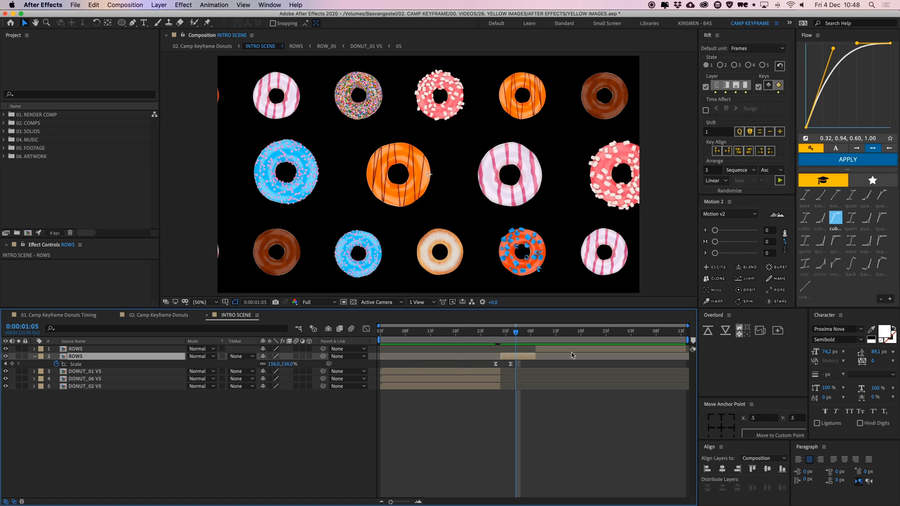
pyautogui.moveTo(515, 336); pyautogui.dragTo(491, 333)
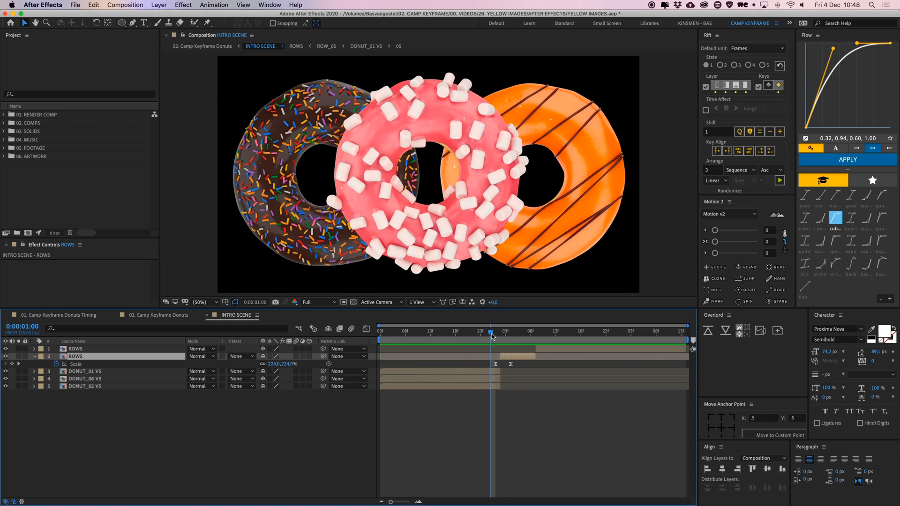
pyautogui.press('space')
pyautogui.press('space')
pyautogui.click(532, 335)
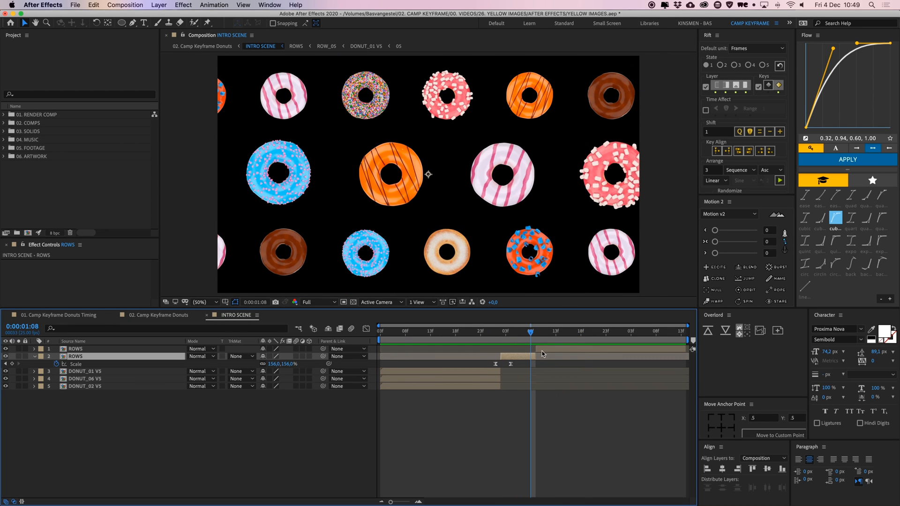
# Show the upper ROWS layer's Scale keyframes and preview the scaling of both ROWS layers in sequence.
pyautogui.click(542, 350)
pyautogui.press('s')
pyautogui.moveTo(535, 337); pyautogui.dragTo(491, 337)
pyautogui.press('space')
pyautogui.click(526, 334)
pyautogui.press('space')
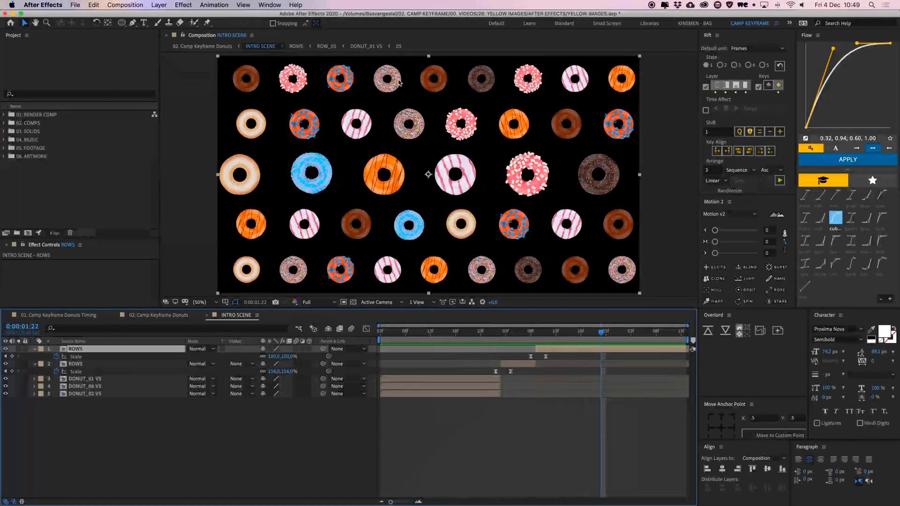
pyautogui.click(500, 337)
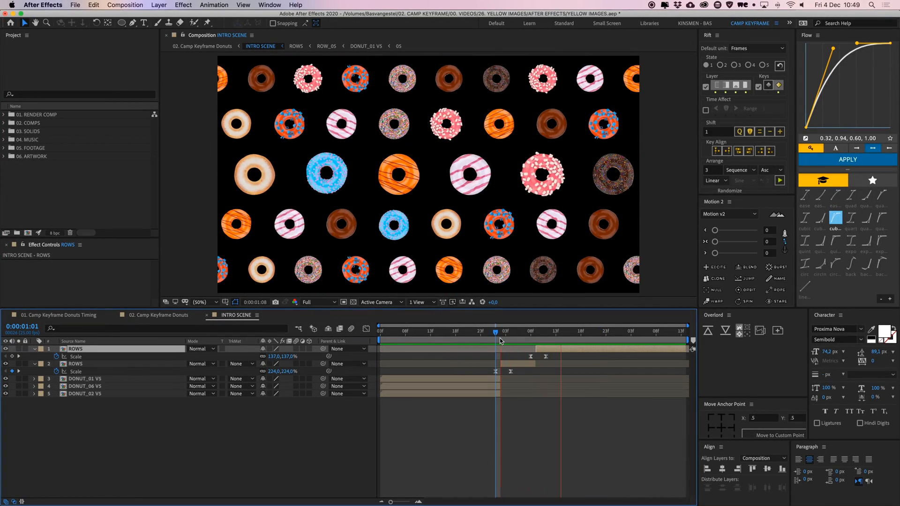
pyautogui.press('space')
pyautogui.click(528, 431)
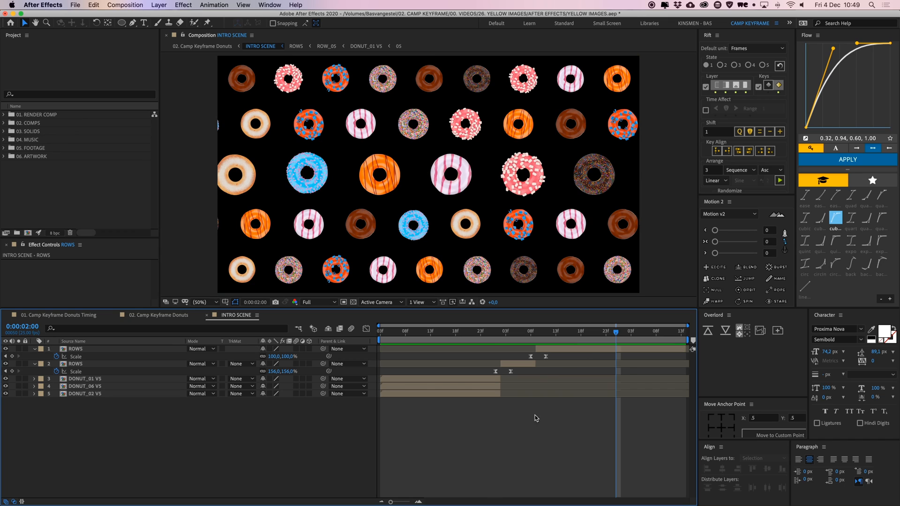
# Scrub to the end of INTRO SCENE, close it, and open the SCENE_02 composition from the donuts timeline.
pyautogui.moveTo(626, 337); pyautogui.dragTo(681, 337)
pyautogui.press('super+w')
pyautogui.moveTo(432, 336); pyautogui.dragTo(454, 342)
pyautogui.doubleClick(438, 393)
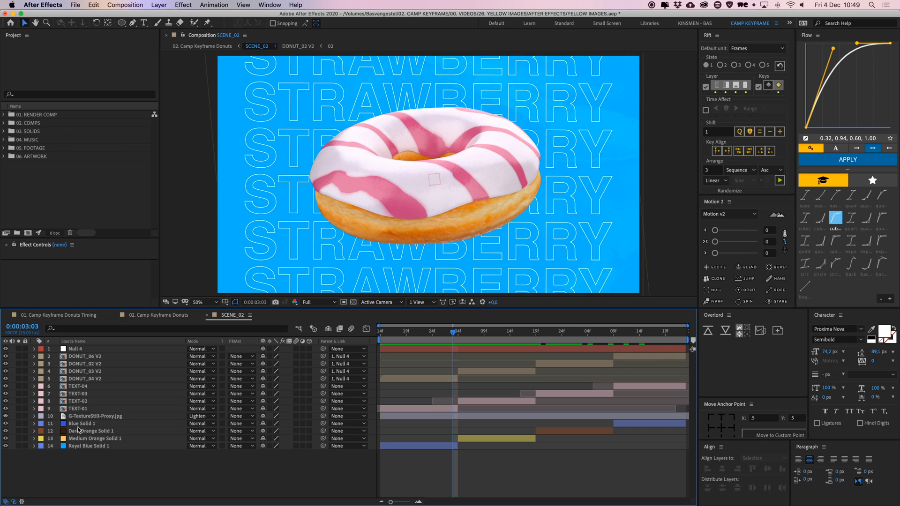
# Review the four background solids in SCENE_02, make them and G-TextureStill-Proxy.jpg shy, and hide the shy layers.
pyautogui.keyDown('shift'); pyautogui.click(92, 446); pyautogui.keyUp('shift')
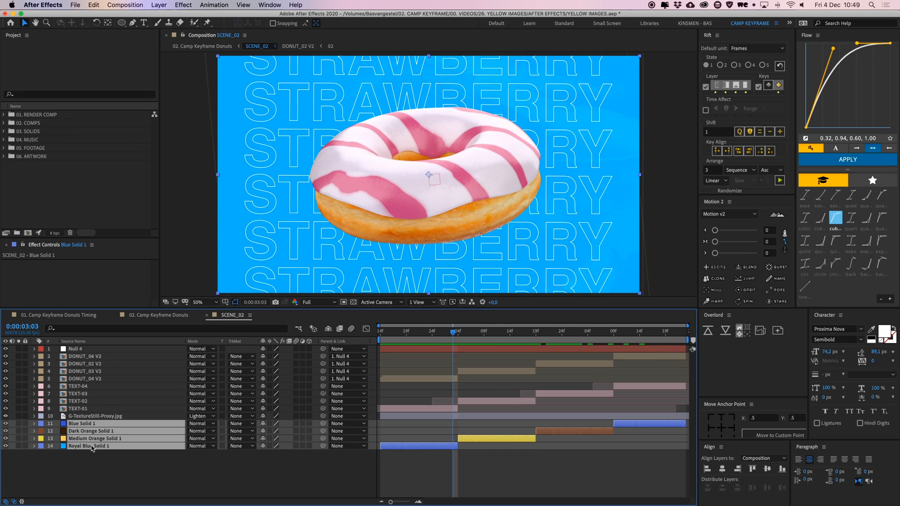
pyautogui.moveTo(453, 333); pyautogui.dragTo(405, 356)
pyautogui.click(94, 415)
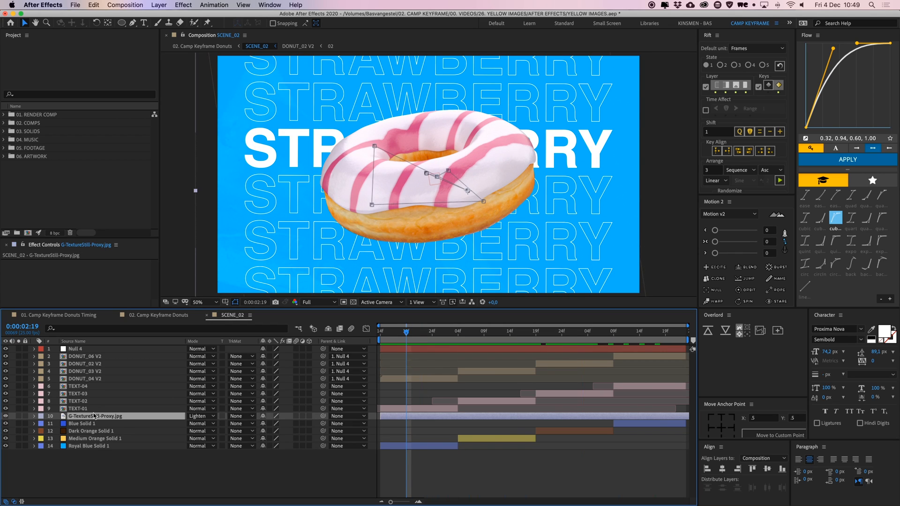
pyautogui.keyDown('shift'); pyautogui.click(73, 447); pyautogui.keyUp('shift')
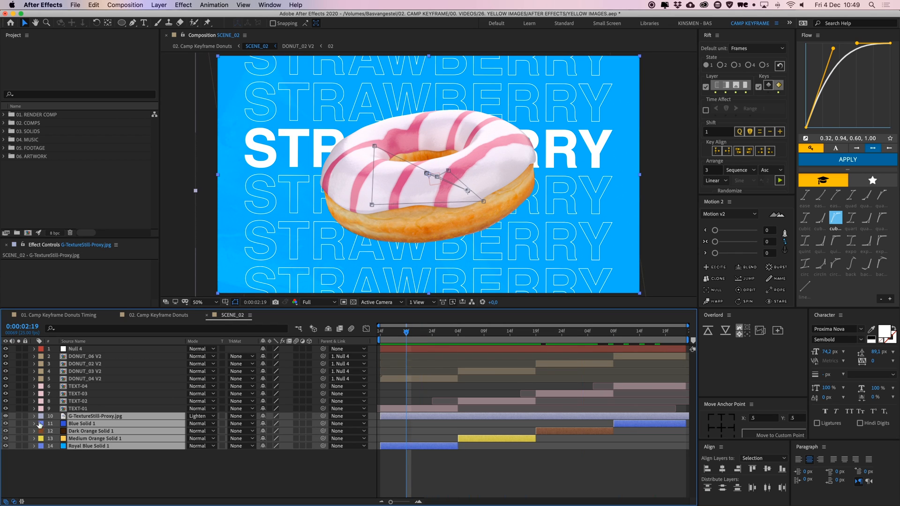
pyautogui.click(263, 417)
pyautogui.click(329, 329)
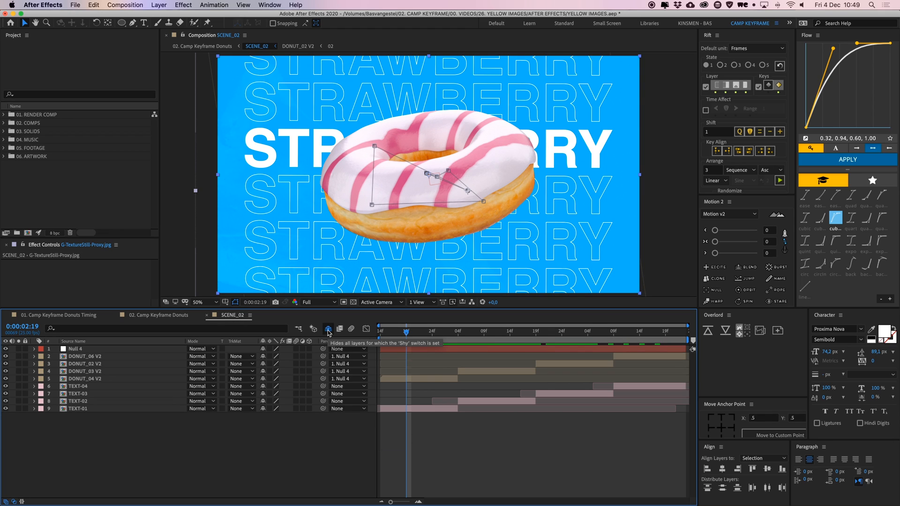
pyautogui.click(329, 329)
pyautogui.click(329, 330)
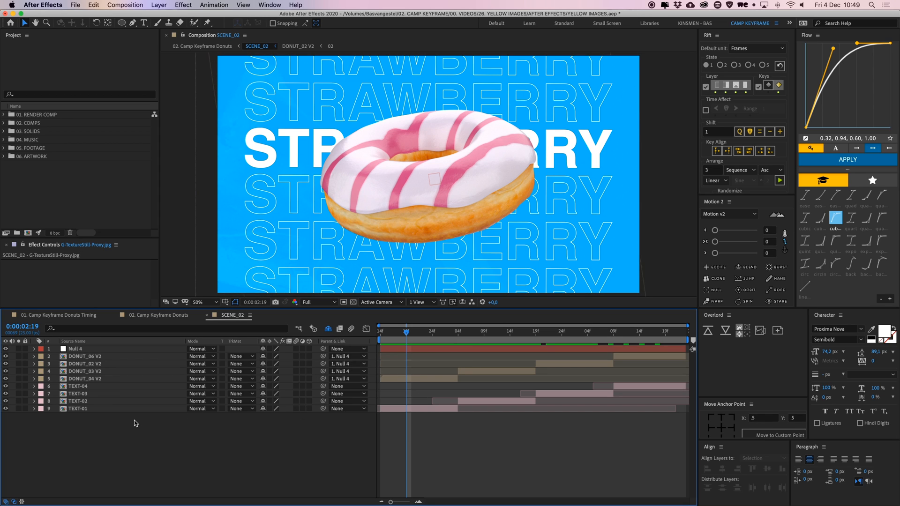
# Open the TEXT-01 composition and compare the outlined Strawberry text layers with the filled Strawberry 10 layer.
pyautogui.doubleClick(82, 409)
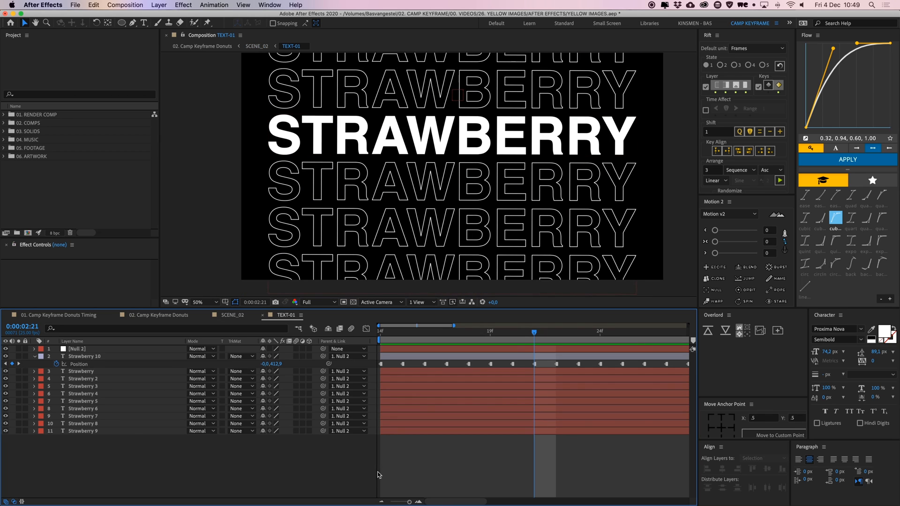
pyautogui.press(',')
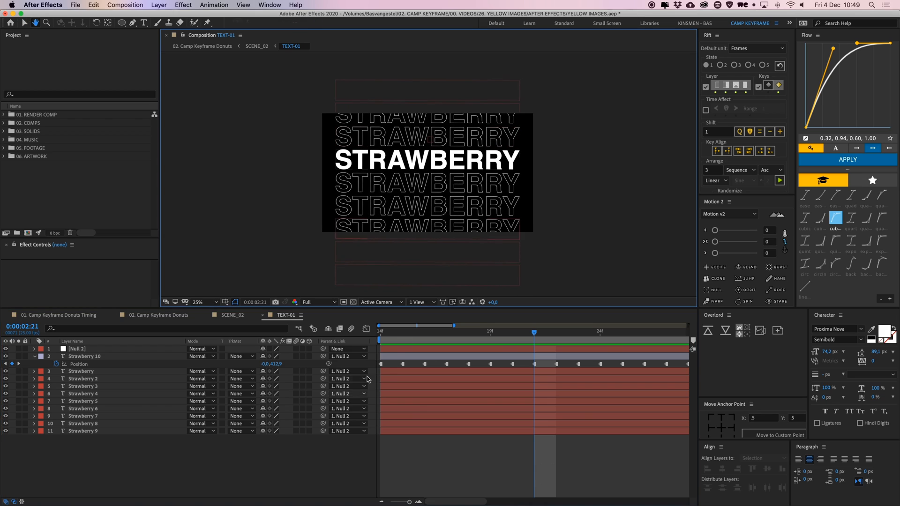
pyautogui.click(93, 431)
pyautogui.moveTo(93, 427); pyautogui.dragTo(93, 373)
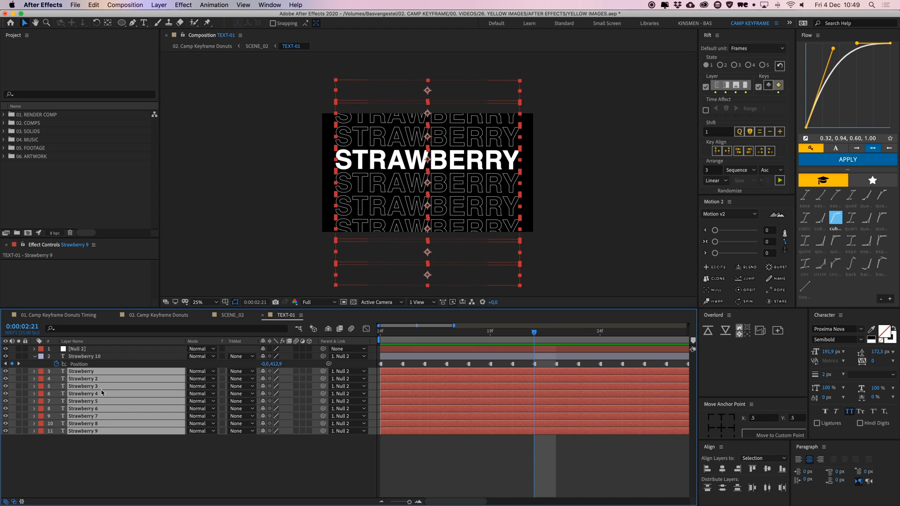
pyautogui.click(99, 356)
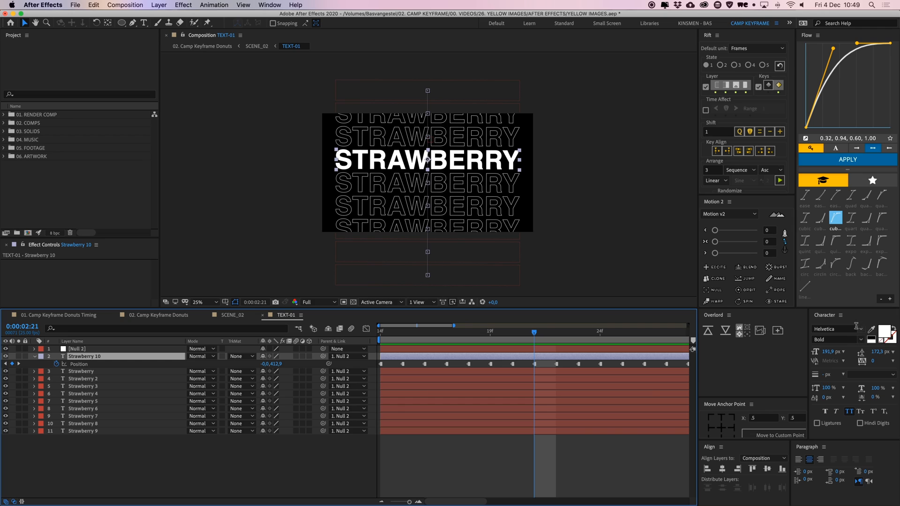
pyautogui.click(532, 373)
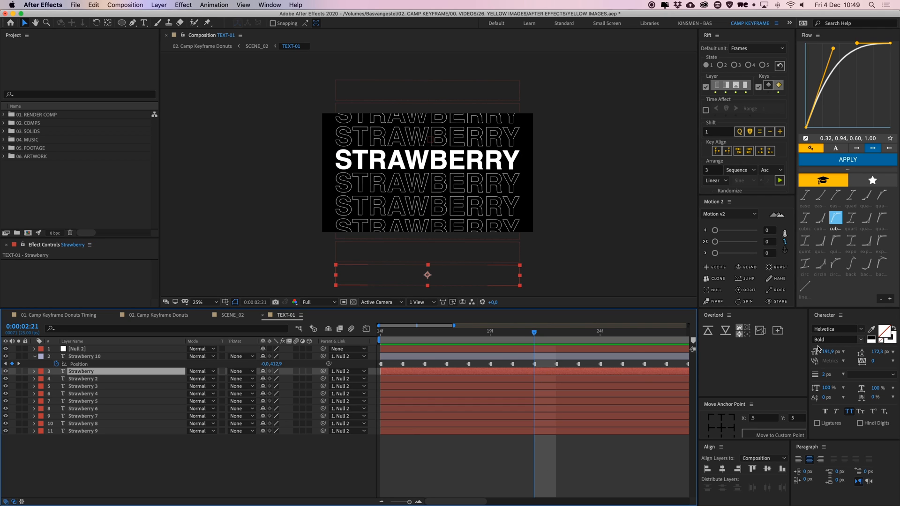
# Examine Strawberry 10's Position changes from the start and inspect frames 0:00:02:18 to 0:00:02:20 up close.
pyautogui.click(396, 356)
pyautogui.click(373, 333)
pyautogui.moveTo(373, 334); pyautogui.dragTo(468, 336)
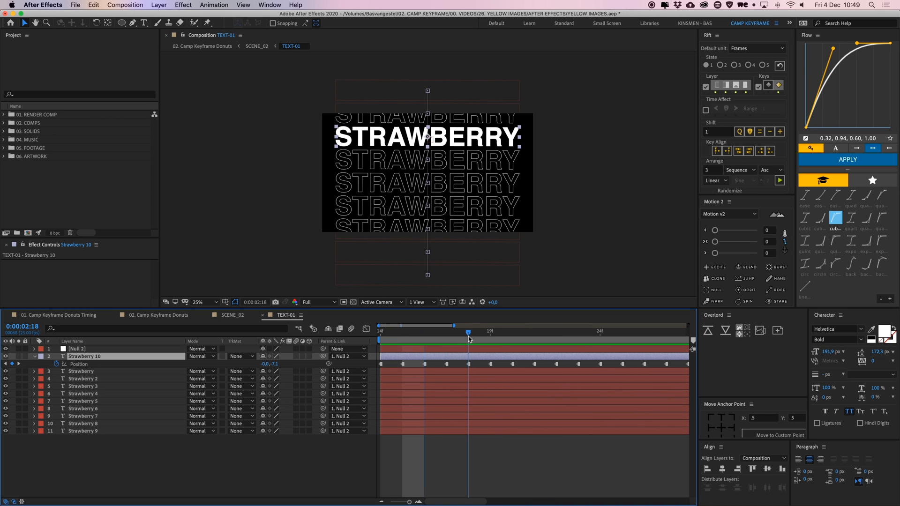
pyautogui.scroll(1, 461, 223)
pyautogui.moveTo(451, 183); pyautogui.dragTo(442, 227)
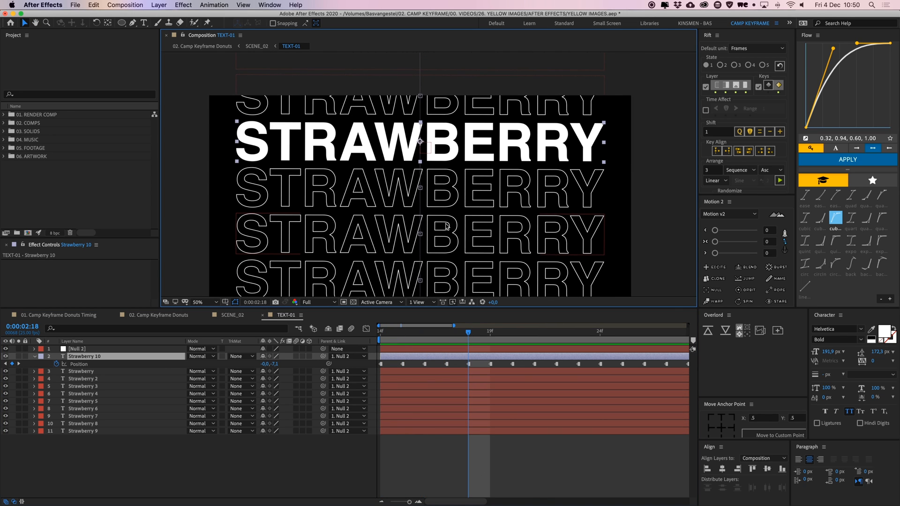
pyautogui.scroll(1, 423, 212)
pyautogui.moveTo(420, 190); pyautogui.dragTo(479, 239)
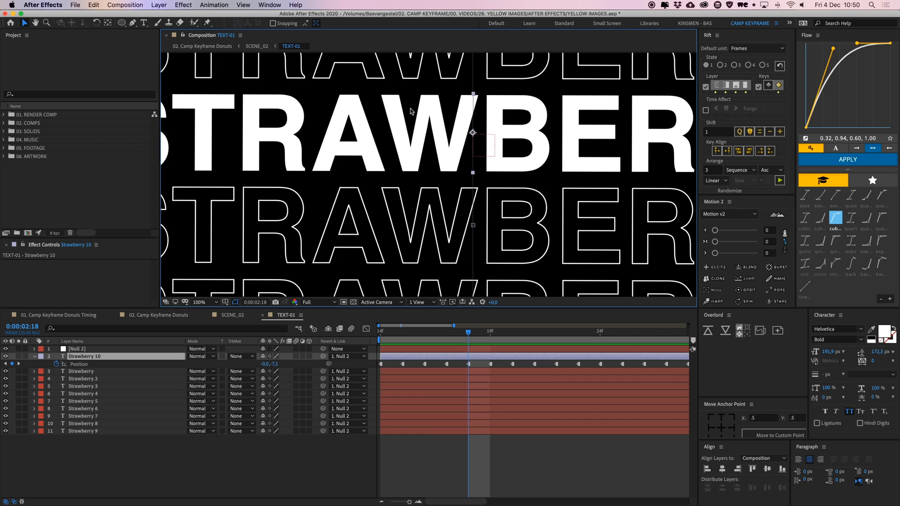
pyautogui.click(491, 333)
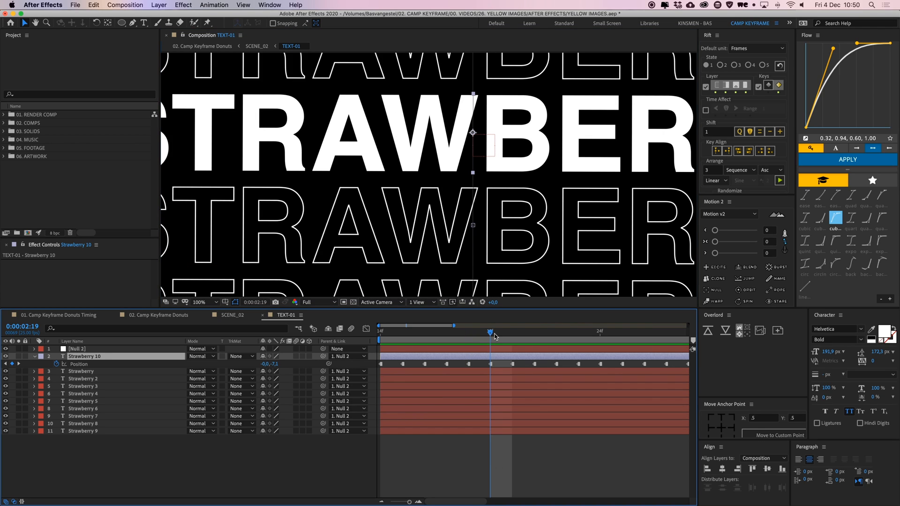
pyautogui.click(512, 334)
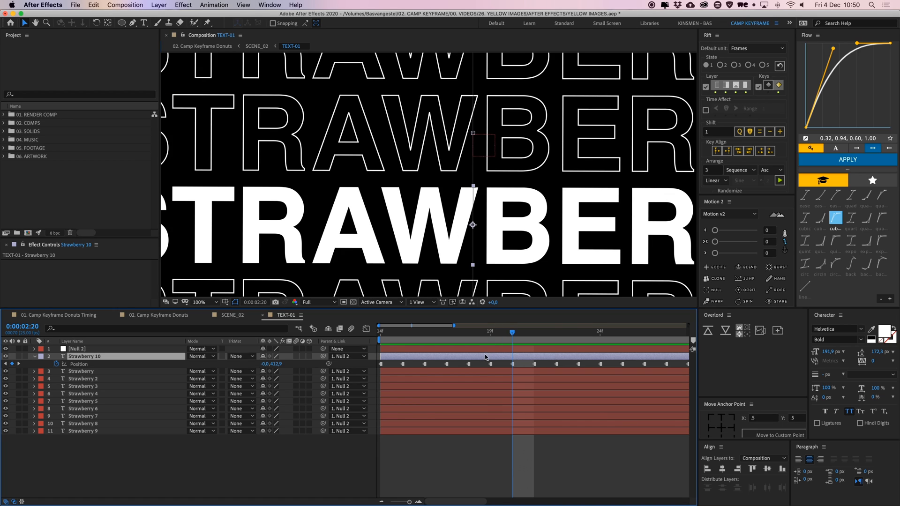
# Select six middle Position keyframes of Strawberry 10, check their hold and interpolation options, and deselect them.
pyautogui.moveTo(458, 362); pyautogui.dragTo(586, 375)
pyautogui.rightClick(536, 365)
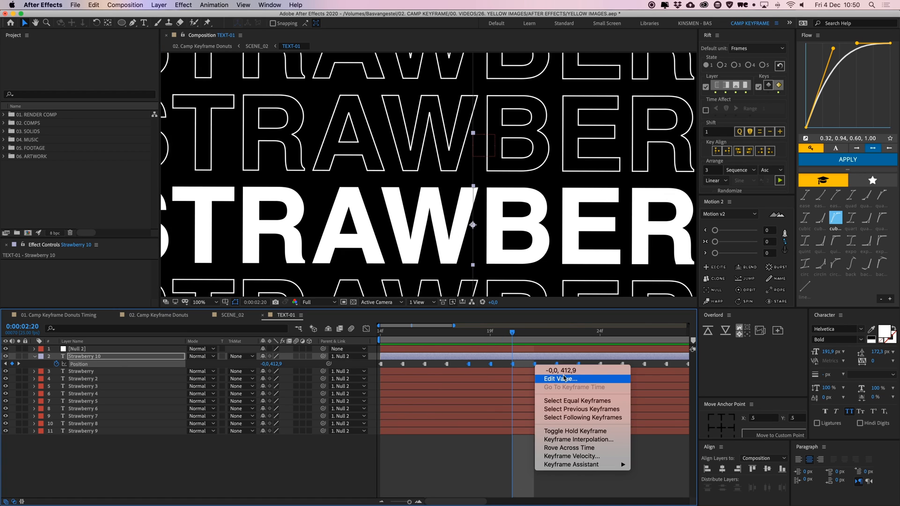
pyautogui.click(573, 435)
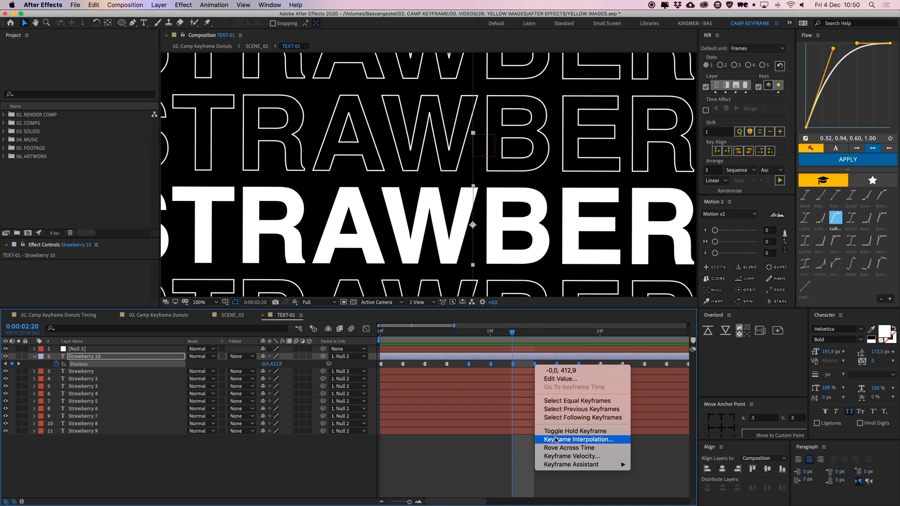
pyautogui.moveTo(504, 337)
pyautogui.mouseDown()
pyautogui.moveTo(496, 335)
pyautogui.moveTo(504, 336)
pyautogui.mouseUp()
pyautogui.click(523, 365)
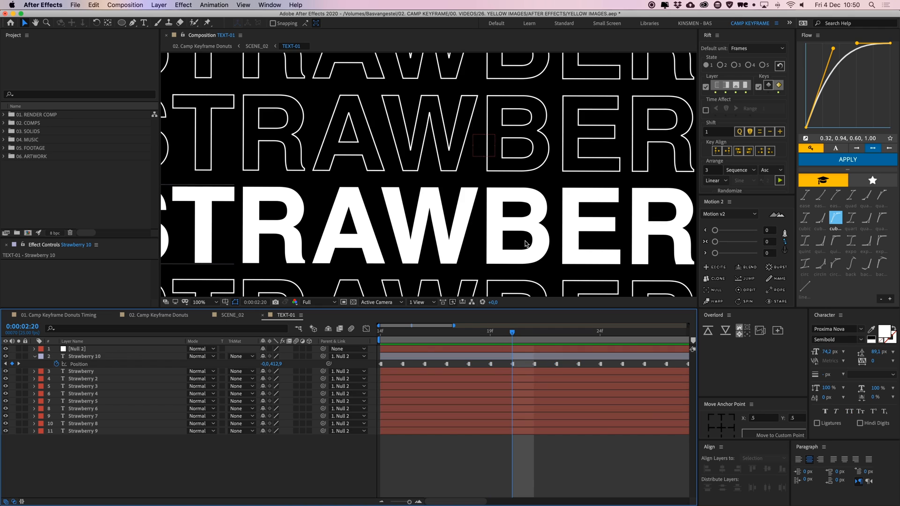
# View the whole TEXT-01 frame, play it, and scrub from its start to review the filled text's movement.
pyautogui.press(',')
pyautogui.press(',')
pyautogui.press(',')
pyautogui.press('space')
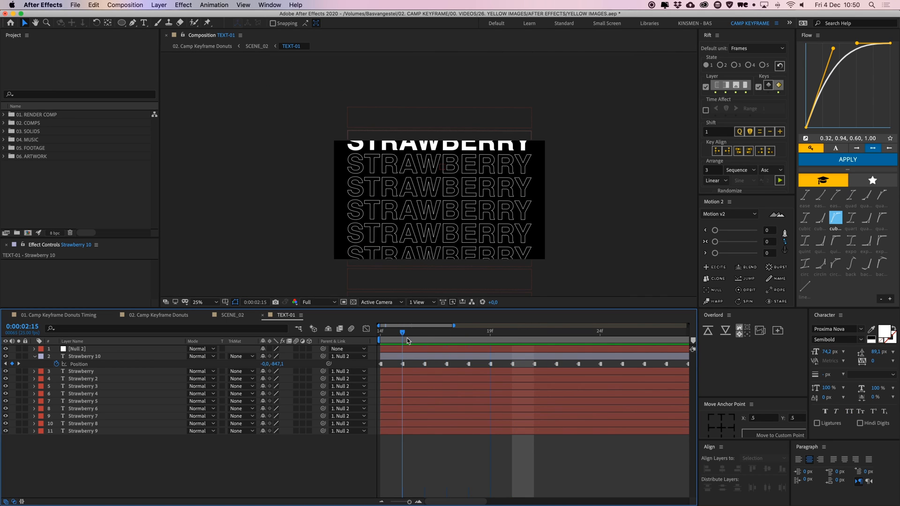
pyautogui.moveTo(377, 336); pyautogui.dragTo(467, 457)
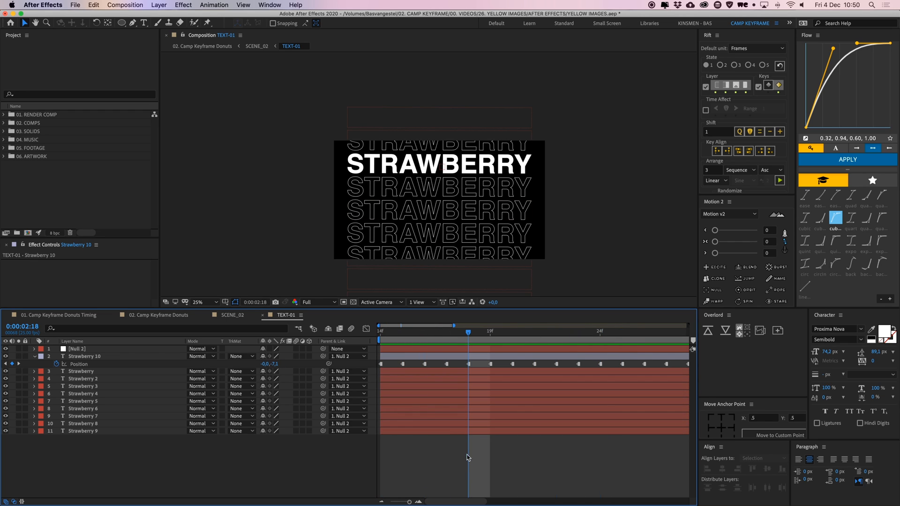
# Return to SCENE_02, reopen TEXT-01, and try replacing the outlined Strawberry 5 text with "Hello".
pyautogui.press('super+w')
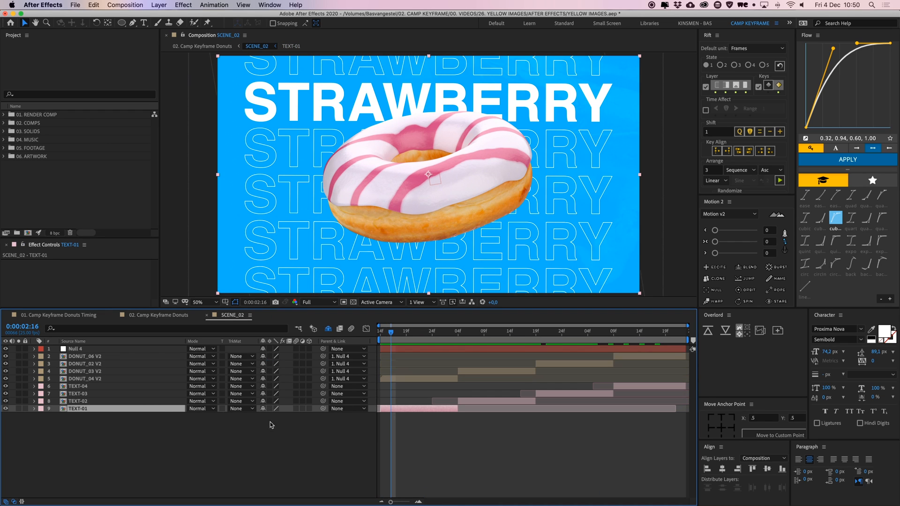
pyautogui.doubleClick(87, 411)
pyautogui.doubleClick(474, 213)
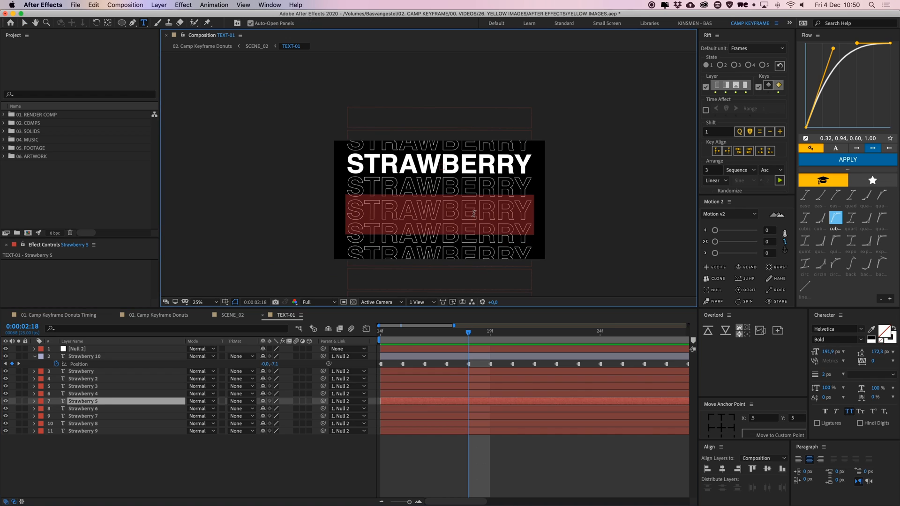
pyautogui.write('Hello')
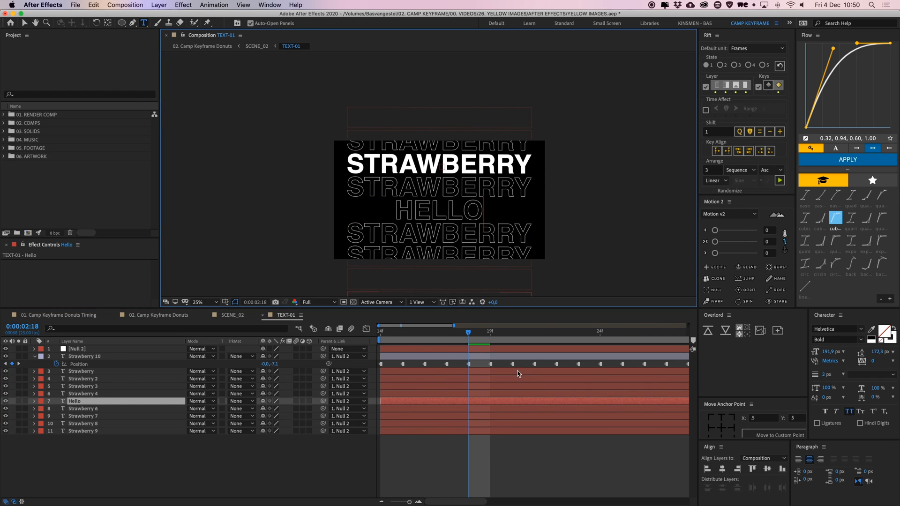
# Try replacing the filled Strawberry 10 text with "hello" and play its stepped movement.
pyautogui.doubleClick(510, 357)
pyautogui.write('hello')
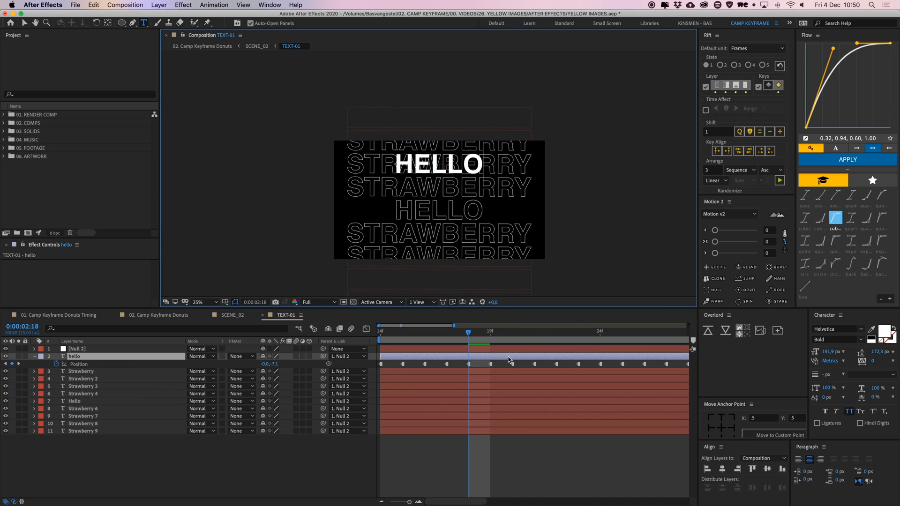
pyautogui.click(515, 437)
pyautogui.press('space')
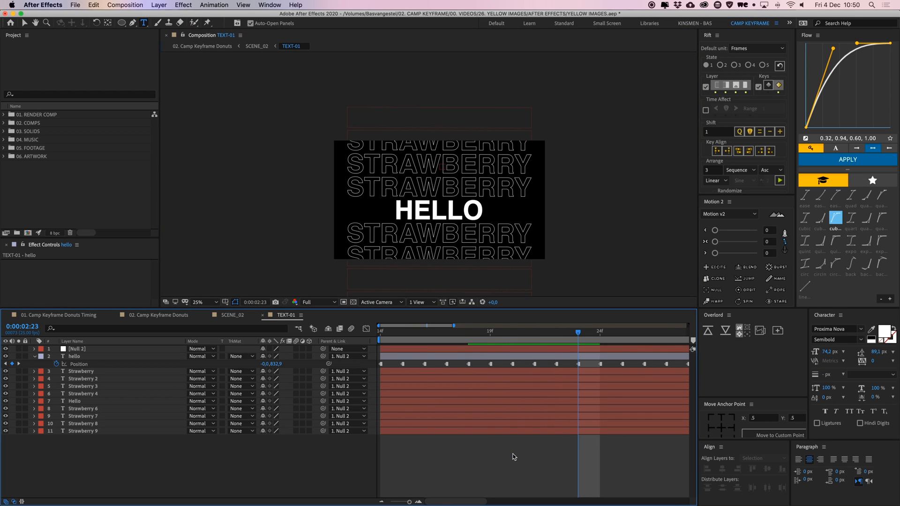
# Undo the hello text replacements and return to the SCENE_02 composition.
pyautogui.press('super+z')
pyautogui.press('super+z')
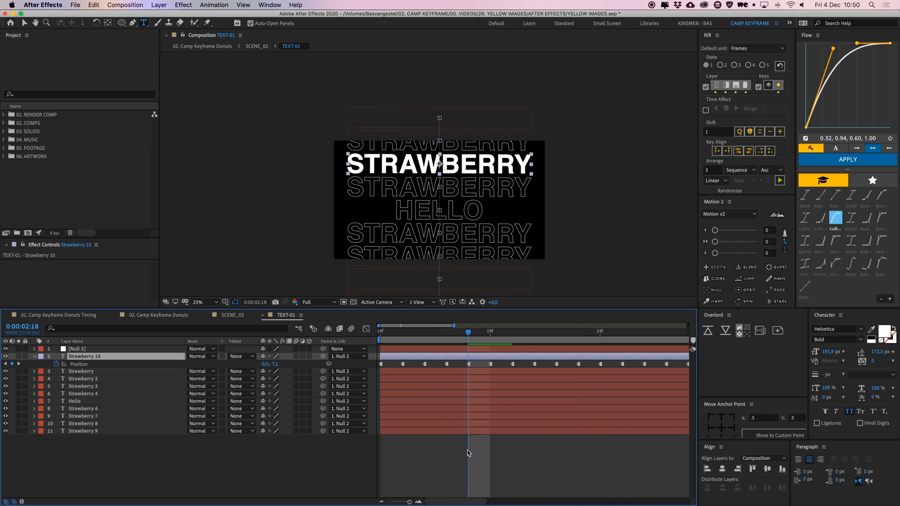
pyautogui.click(415, 450)
pyautogui.press('super+w')
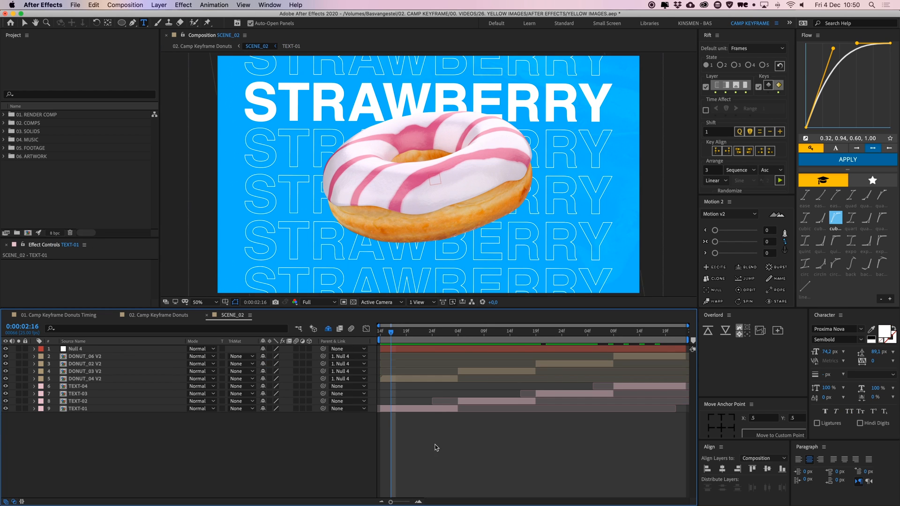
# Step through the donut layers from DONUT_04 V2 up to DONUT_06 V2, restore the Selection tool, and clear the selection.
pyautogui.click(105, 380)
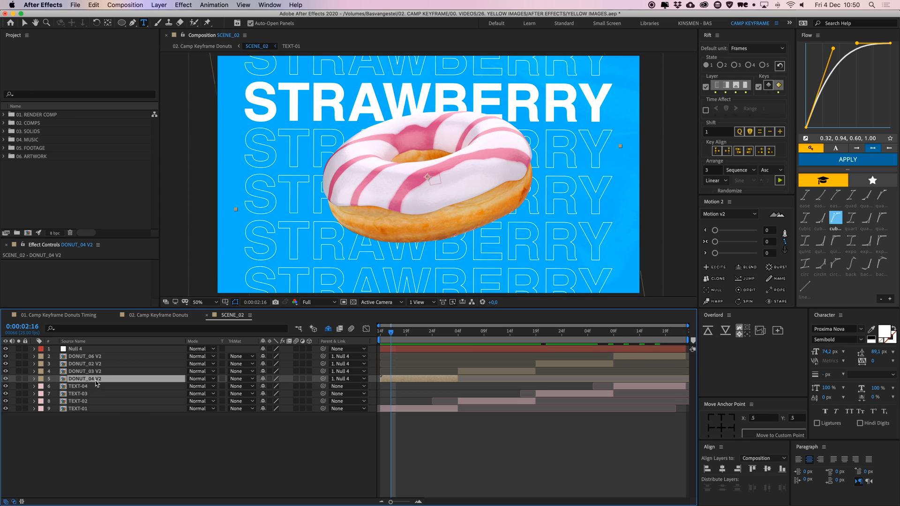
pyautogui.press('super+Up')
pyautogui.press('super+Up')
pyautogui.press('super+Up')
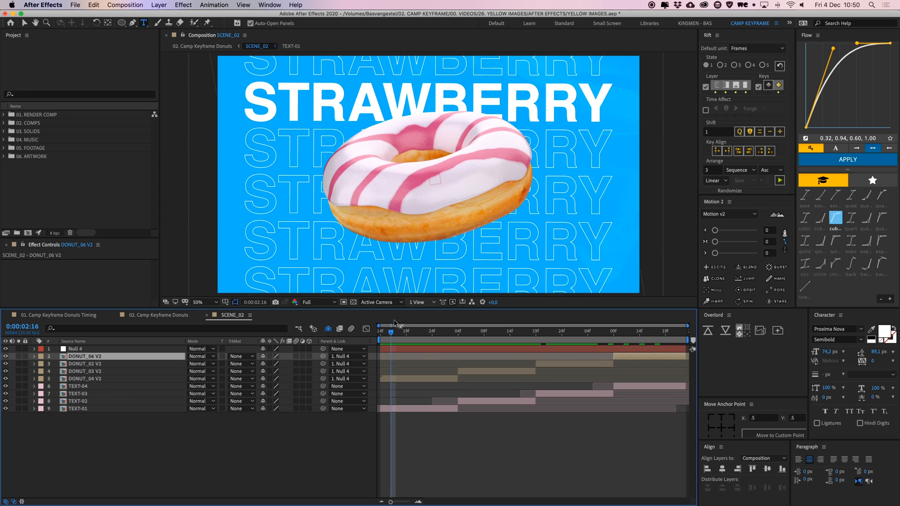
pyautogui.press('v')
pyautogui.press('super+shift+a')
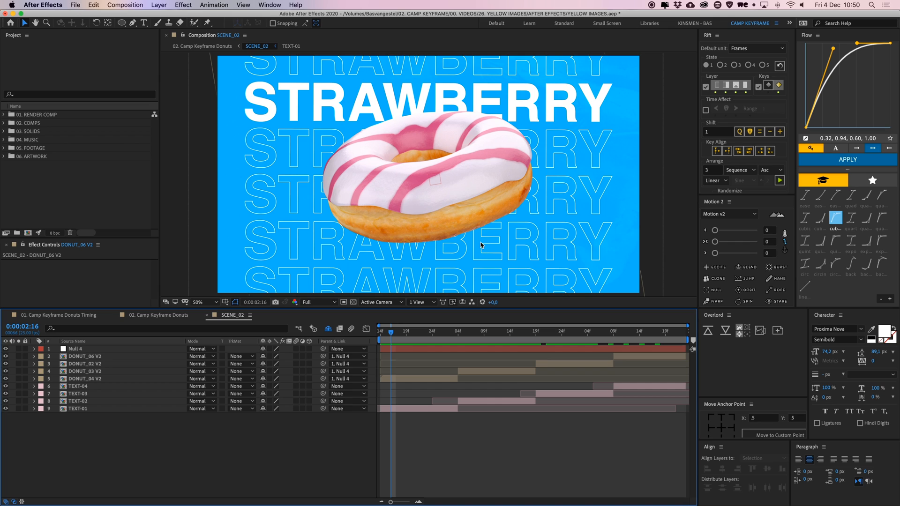
# Fit the composition view, open and play DONUT_04 V2, and examine the image sequence in its nested 02 composition.
pyautogui.press(',')
pyautogui.click(215, 302)
pyautogui.click(206, 407)
pyautogui.doubleClick(406, 379)
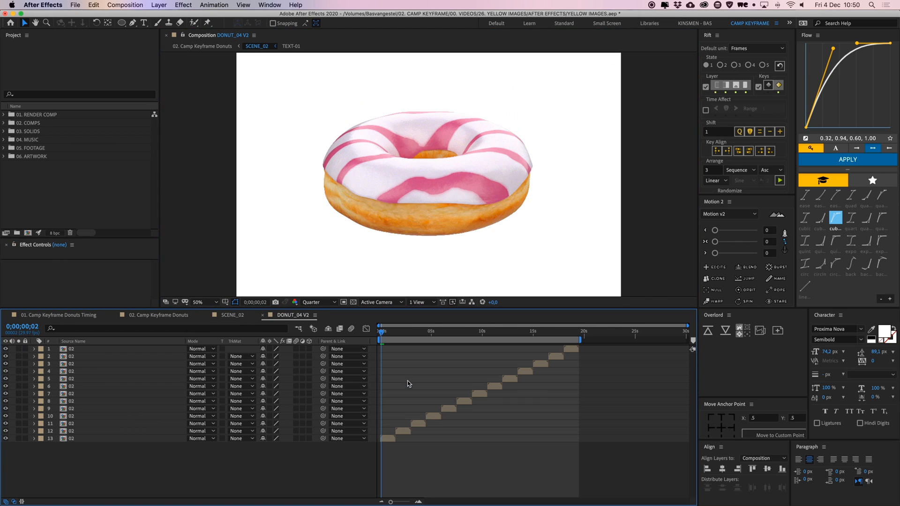
pyautogui.press('space')
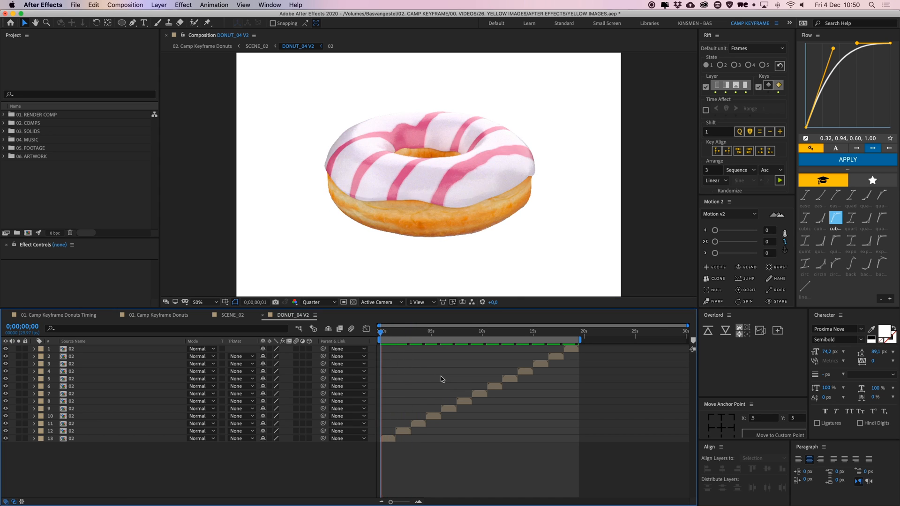
pyautogui.doubleClick(388, 438)
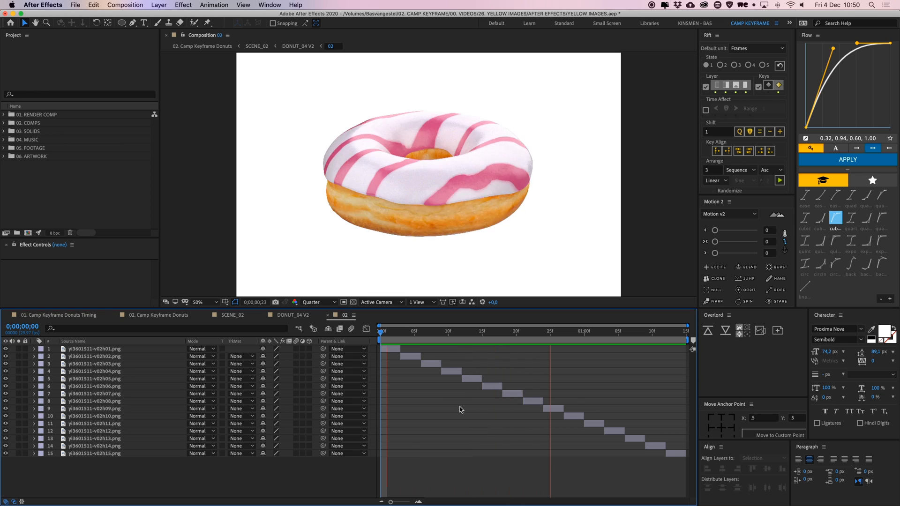
# Return to the start of SCENE_02 and shift the DONUT_04 V2 layer one frame later.
pyautogui.press('super+w')
pyautogui.press('super+w')
pyautogui.click(474, 429)
pyautogui.moveTo(404, 331); pyautogui.dragTo(372, 338)
pyautogui.moveTo(392, 378); pyautogui.dragTo(400, 378)
# Reveal the Scale keyframes of the four donut layers and scrub the scene to 0:00:04:15.
pyautogui.keyDown('shift'); pyautogui.click(635, 356); pyautogui.keyUp('shift')
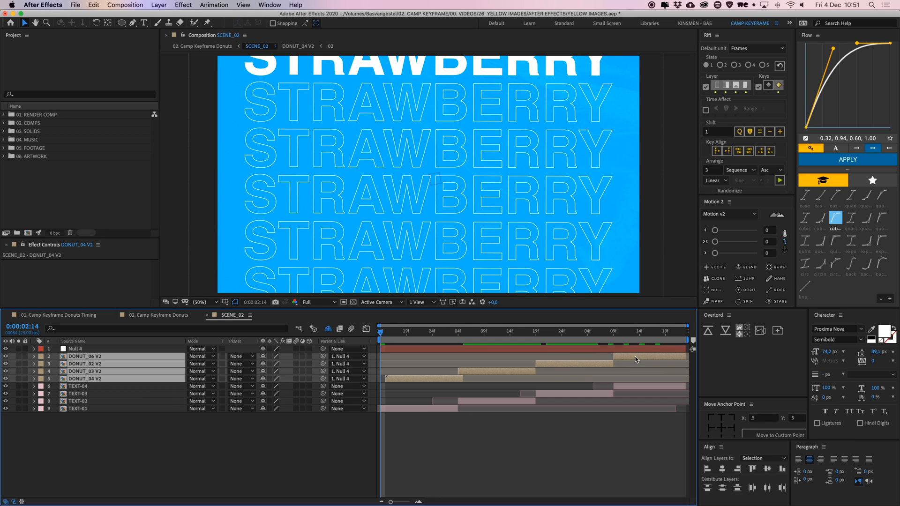
pyautogui.press('u')
pyautogui.click(399, 401)
pyautogui.click(394, 333)
pyautogui.moveTo(393, 336); pyautogui.dragTo(646, 341)
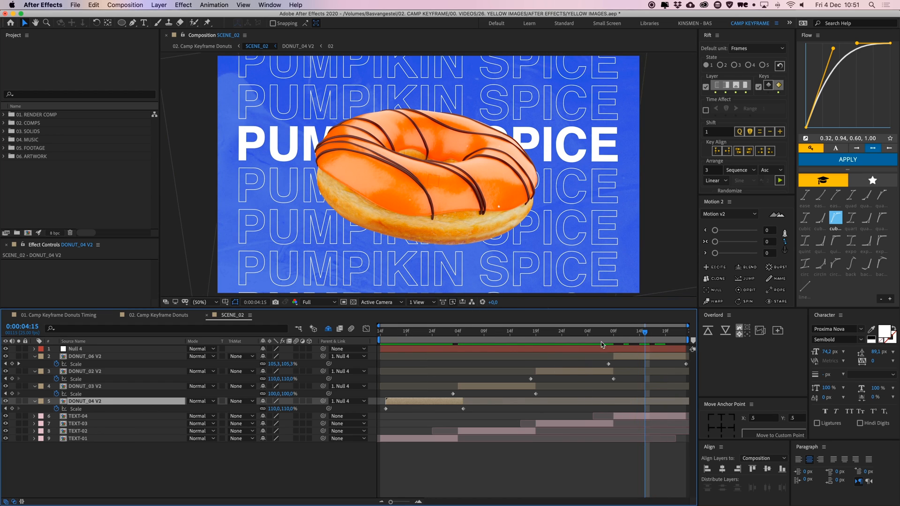
# Check TEXT-03 and Null 4, move to 0:00:02:23, and select all four donut layers to review their parenting.
pyautogui.click(633, 413)
pyautogui.click(605, 424)
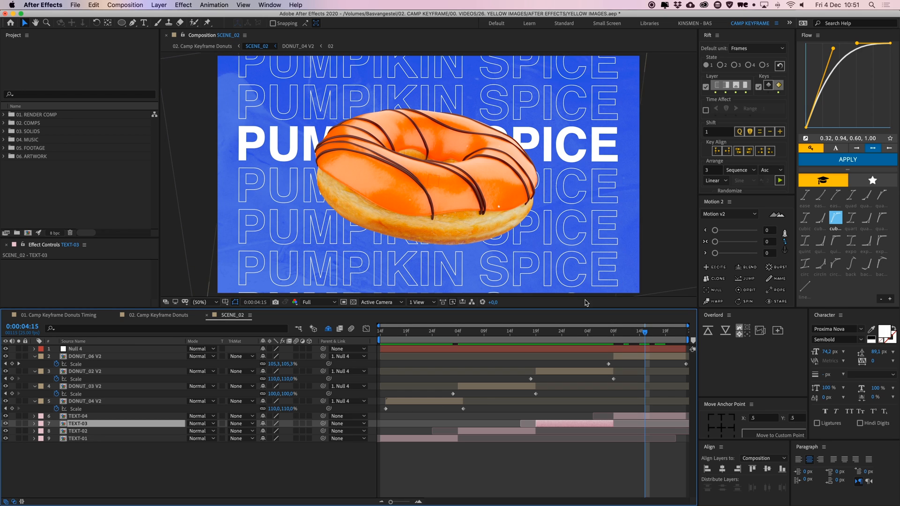
pyautogui.click(434, 364)
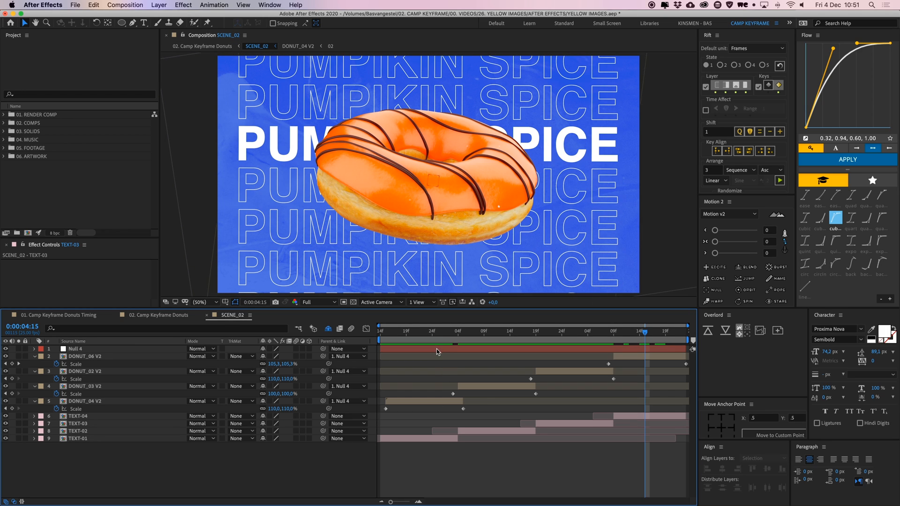
pyautogui.click(437, 348)
pyautogui.click(429, 334)
pyautogui.click(93, 357)
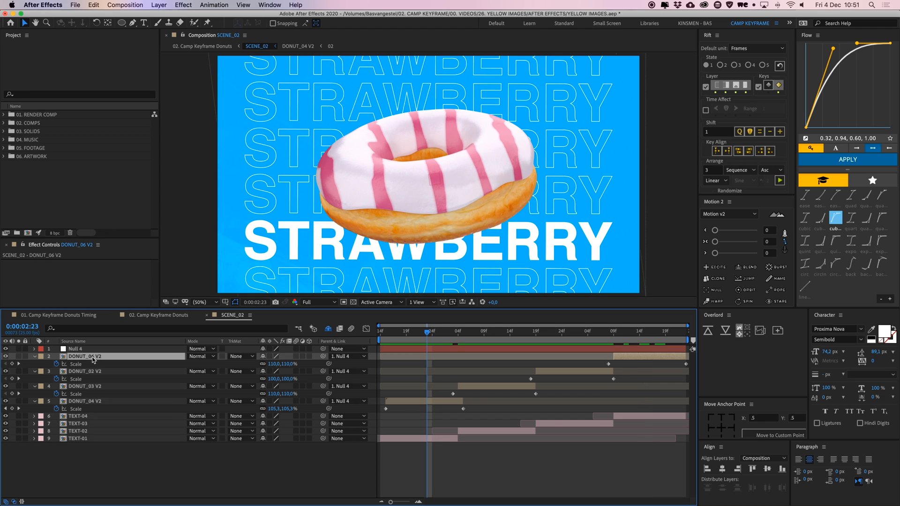
pyautogui.keyDown('shift'); pyautogui.click(90, 401); pyautogui.keyUp('shift')
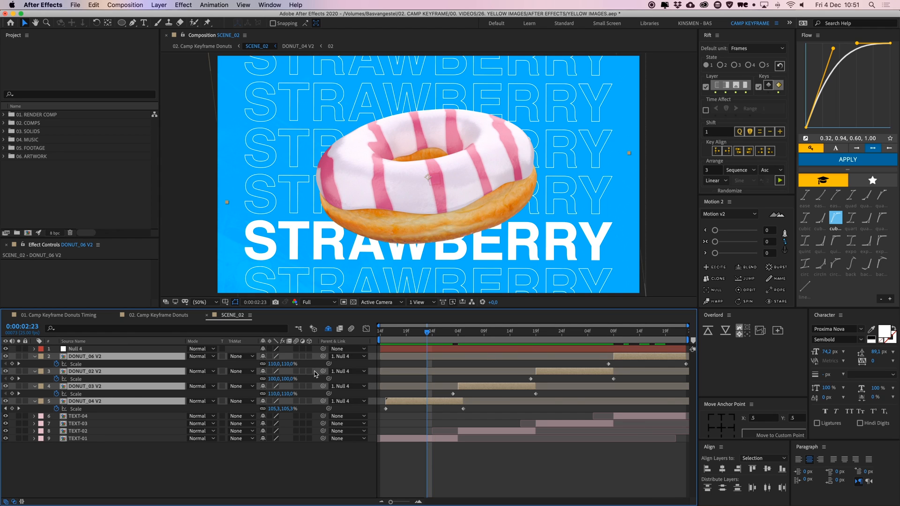
# Reveal Null 4's Rotation keyframes and scrub SCENE_02 from its start to review the rotation.
pyautogui.click(105, 350)
pyautogui.press('u')
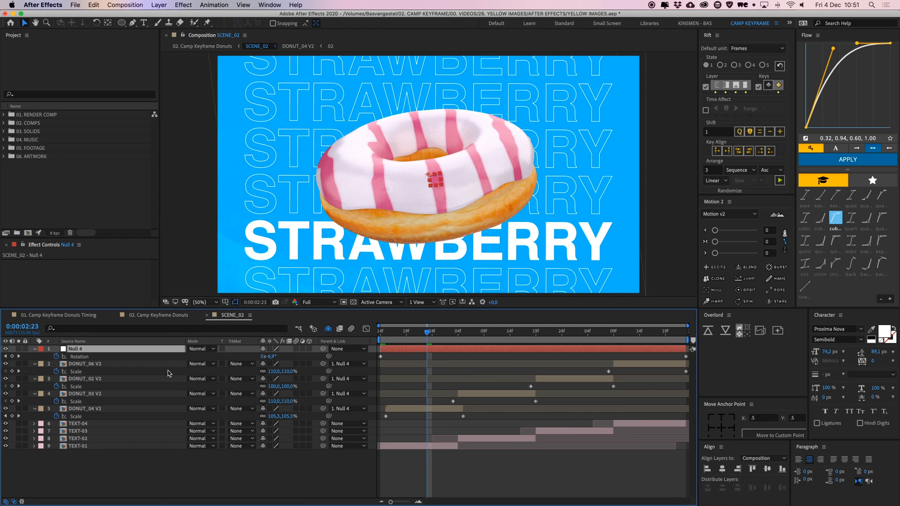
pyautogui.moveTo(458, 334); pyautogui.dragTo(371, 352)
pyautogui.click(399, 356)
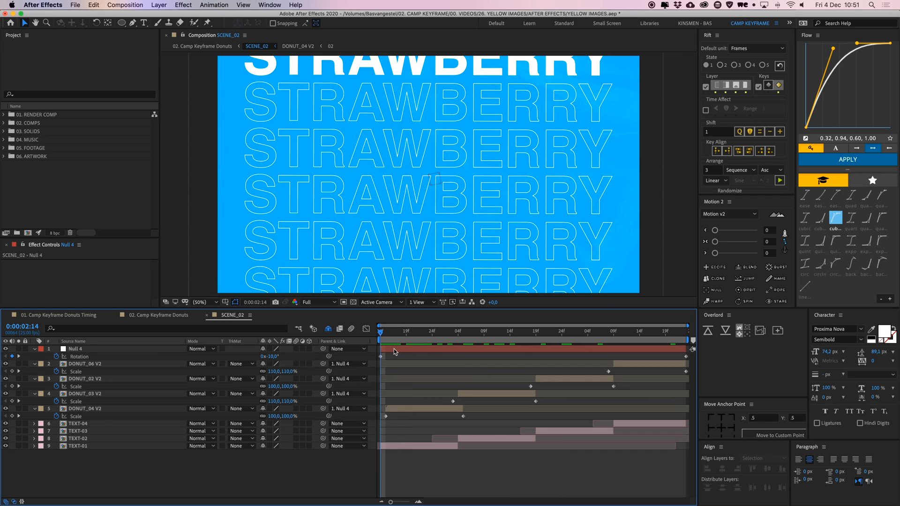
pyautogui.moveTo(430, 335); pyautogui.dragTo(528, 334)
# Leave SCENE_02, open the SCENE_03 composition, and collapse its revealed keyframe properties.
pyautogui.press('super+w')
pyautogui.moveTo(443, 333); pyautogui.dragTo(471, 335)
pyautogui.doubleClick(476, 386)
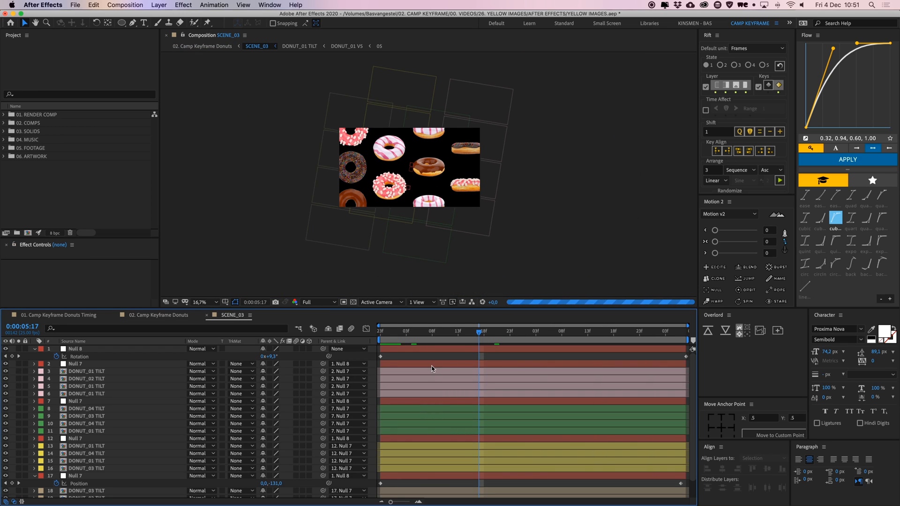
pyautogui.press('u')
pyautogui.scroll(-1, 436, 360)
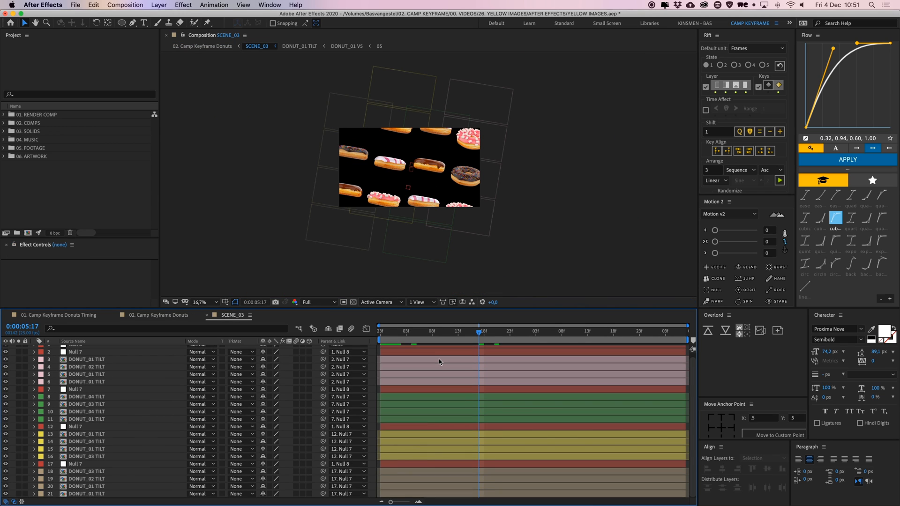
# Play the tilting donut rows in SCENE_03 from 0:00:04:23.
pyautogui.moveTo(438, 342); pyautogui.dragTo(380, 341)
pyautogui.press('space')
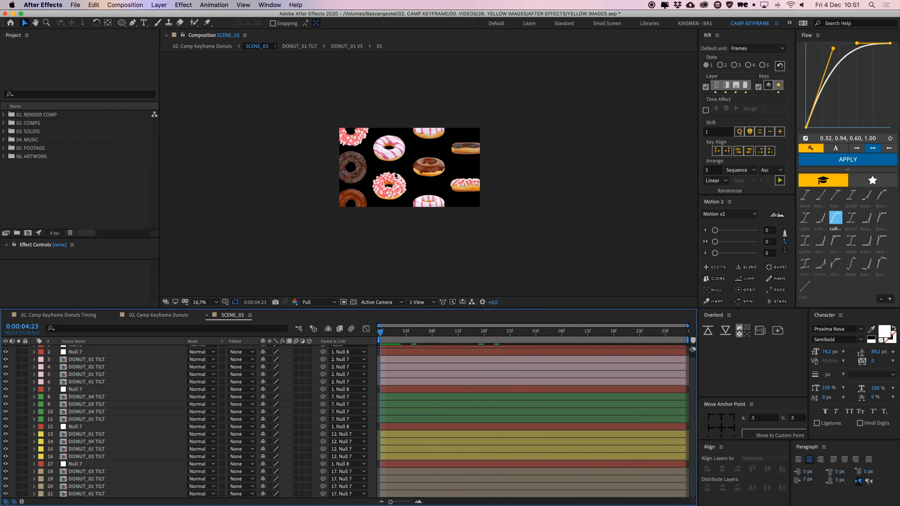
pyautogui.press('space')
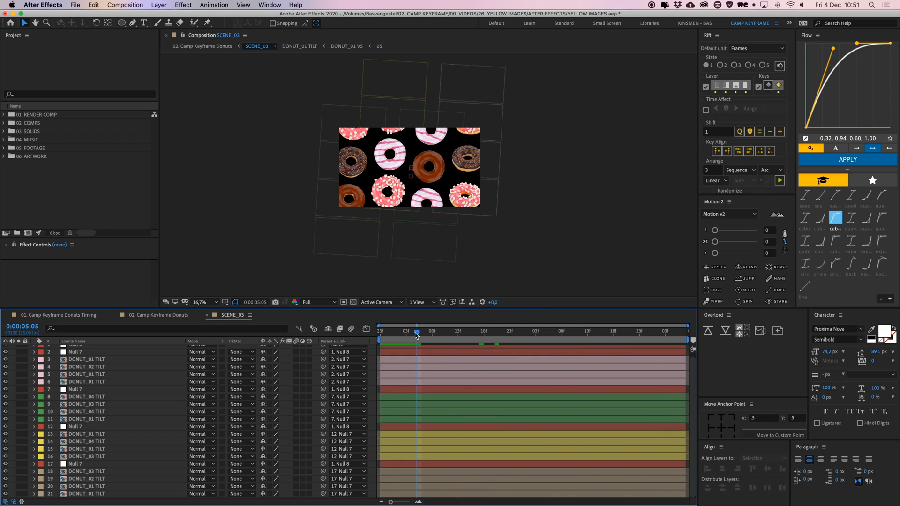
# Open the DONUT_01 TILT composition, play it from the start, and return to 0:00:04:23.
pyautogui.doubleClick(97, 494)
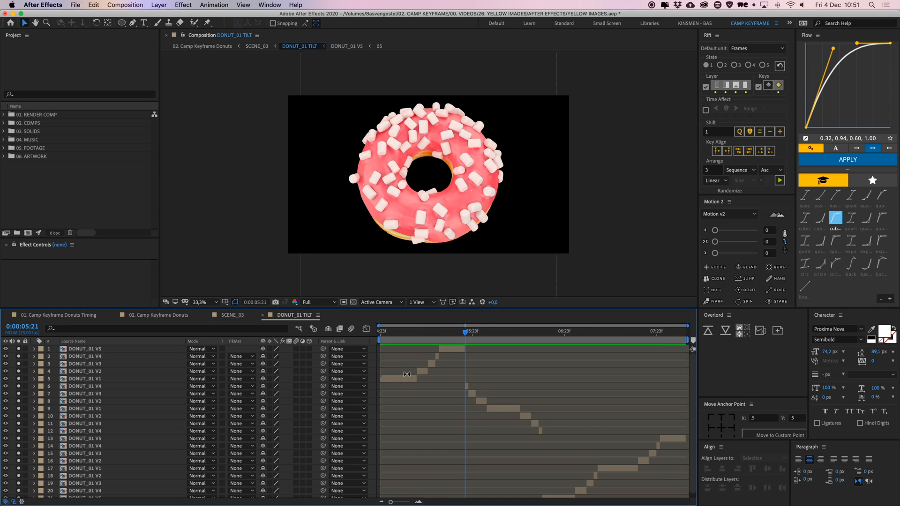
pyautogui.moveTo(406, 334); pyautogui.dragTo(378, 336)
pyautogui.press('space')
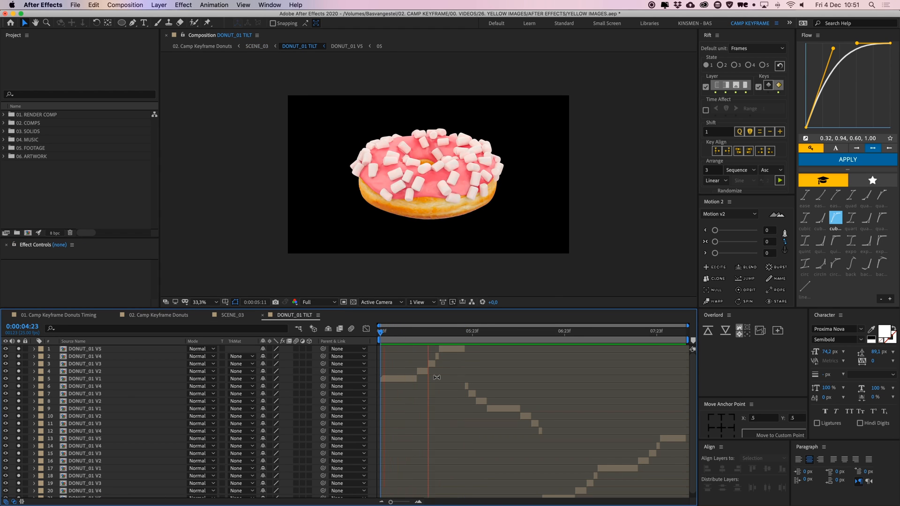
pyautogui.press('space')
pyautogui.moveTo(393, 330); pyautogui.dragTo(370, 332)
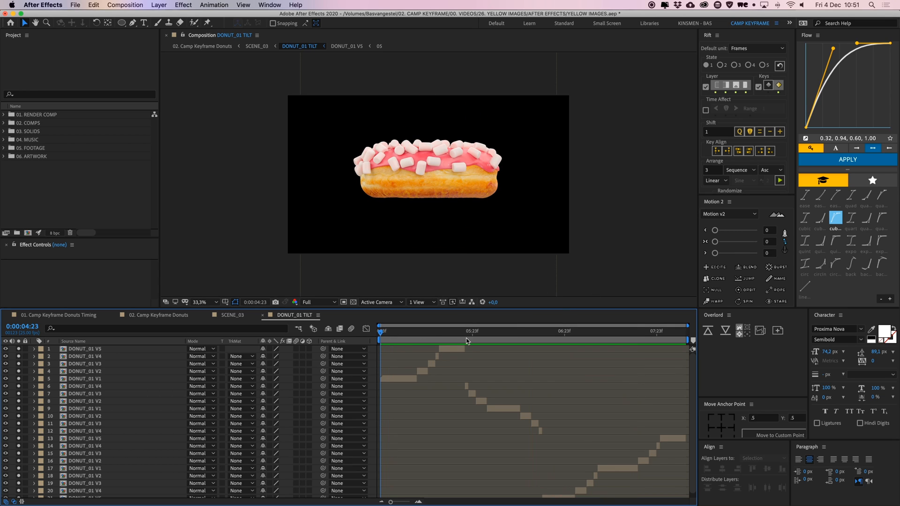
# Inspect the first run of donut angle layers in order, from DONUT_01 V1 through DONUT_01 V5.
pyautogui.click(399, 378)
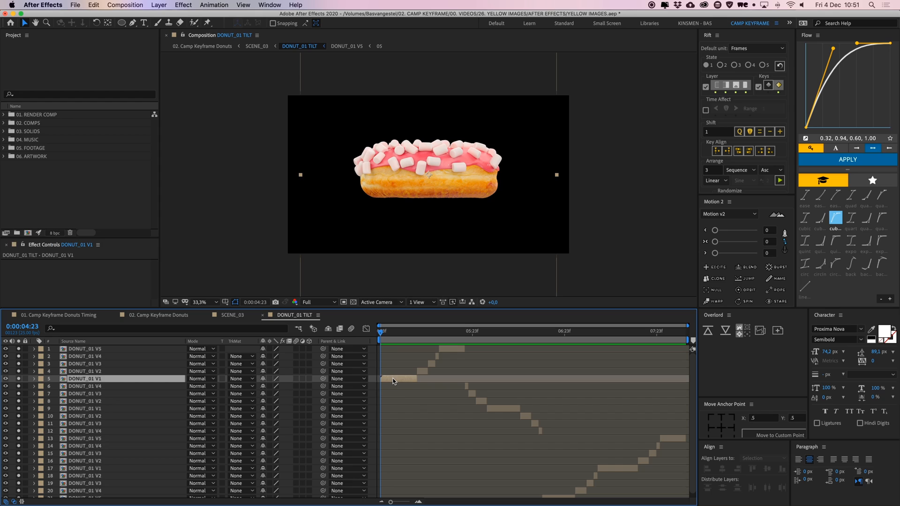
pyautogui.click(423, 372)
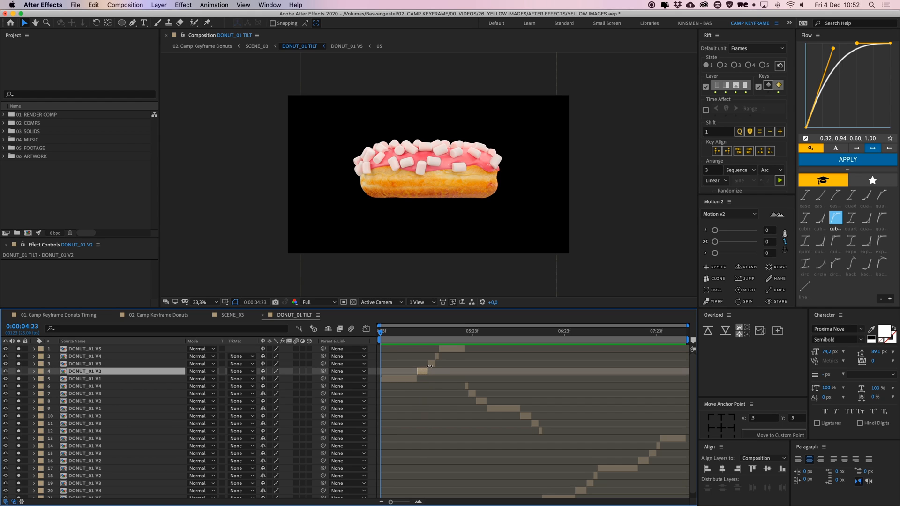
pyautogui.click(433, 364)
pyautogui.click(438, 357)
pyautogui.click(444, 349)
# Scrub DONUT_01 TILT to 0:00:05:08, play the tilt sequence, and scrub on to 0:00:07:19.
pyautogui.moveTo(387, 332); pyautogui.dragTo(418, 341)
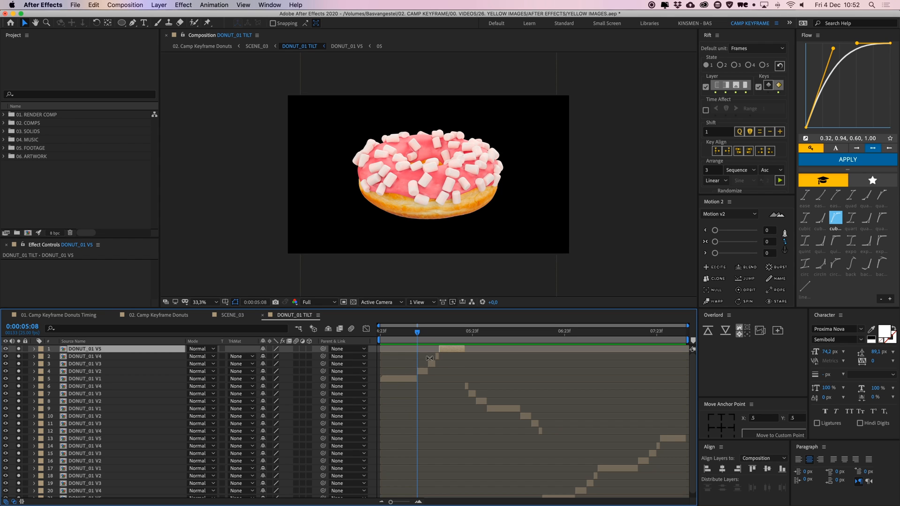
pyautogui.press('space')
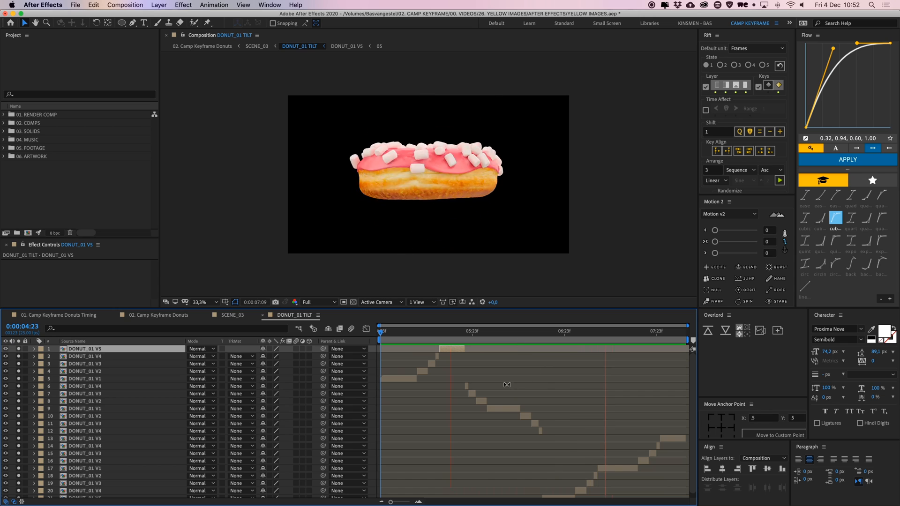
pyautogui.moveTo(451, 337); pyautogui.dragTo(644, 346)
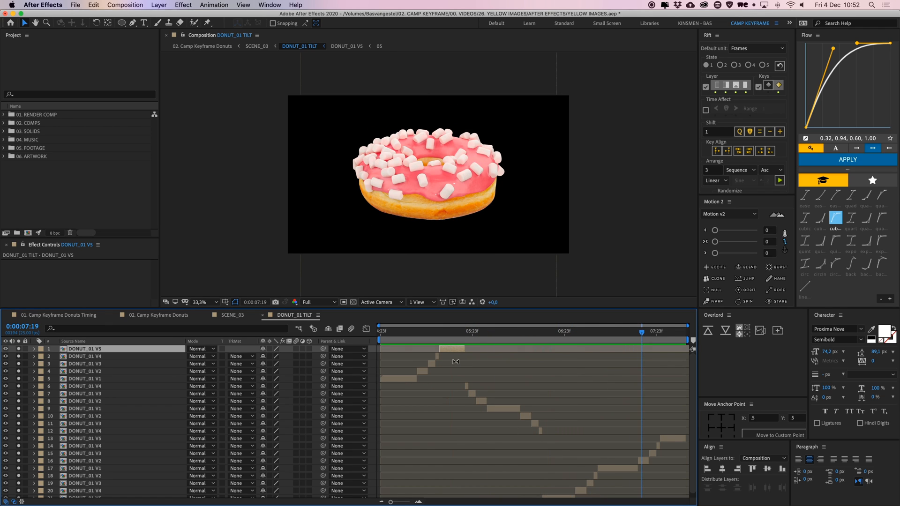
# Return to SCENE_03, move to 0:00:05:02, and select the four yellow donut layers 13 to 16.
pyautogui.press('super+w')
pyautogui.moveTo(398, 333); pyautogui.dragTo(401, 332)
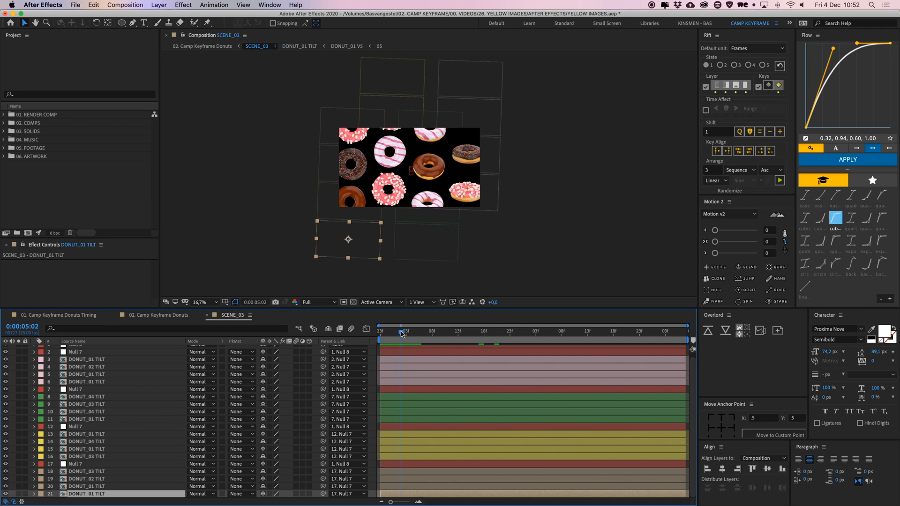
pyautogui.click(413, 433)
pyautogui.keyDown('shift'); pyautogui.click(414, 458); pyautogui.keyUp('shift')
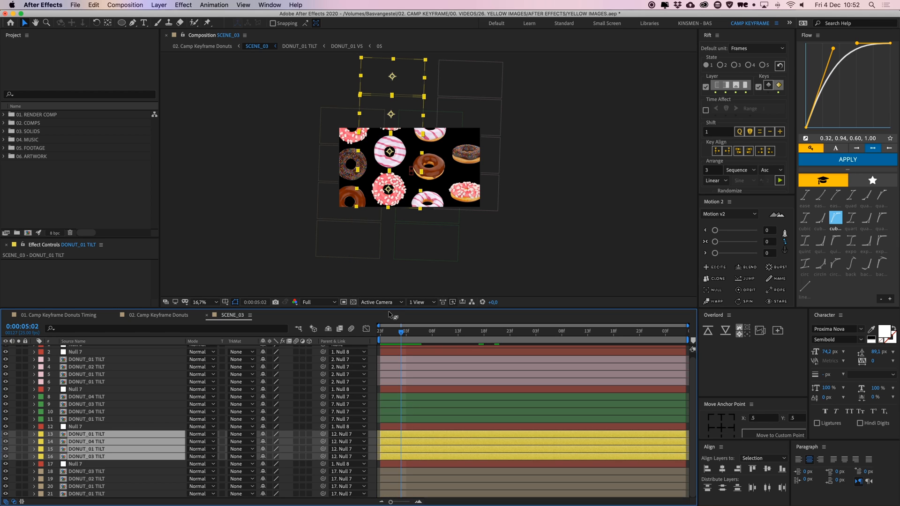
# Move SCENE_03 to 0:00:04:23 and select the green donut layers 8 to 11, followed by the pink donut layers 3 to 6.
pyautogui.click(389, 333)
pyautogui.moveTo(387, 333); pyautogui.dragTo(375, 336)
pyautogui.moveTo(455, 116); pyautogui.dragTo(452, 145)
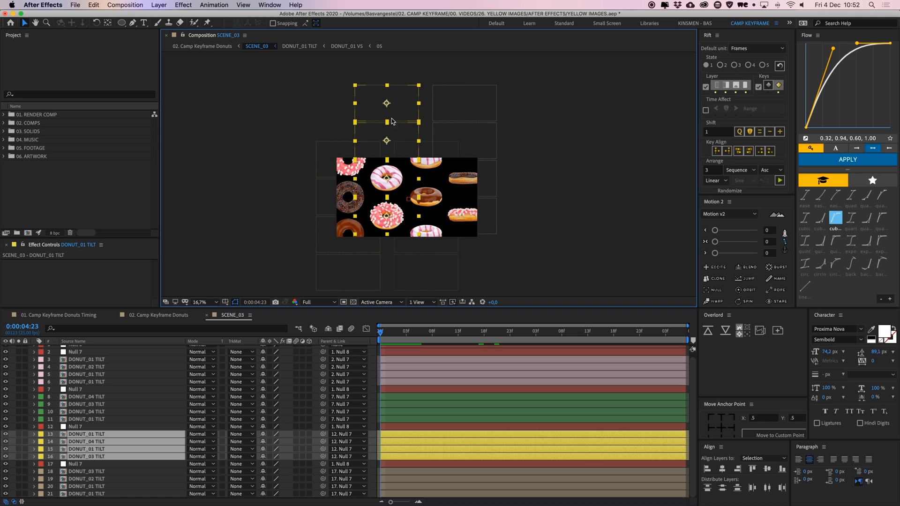
pyautogui.click(411, 419)
pyautogui.keyDown('shift'); pyautogui.click(413, 397); pyautogui.keyUp('shift')
pyautogui.click(422, 427)
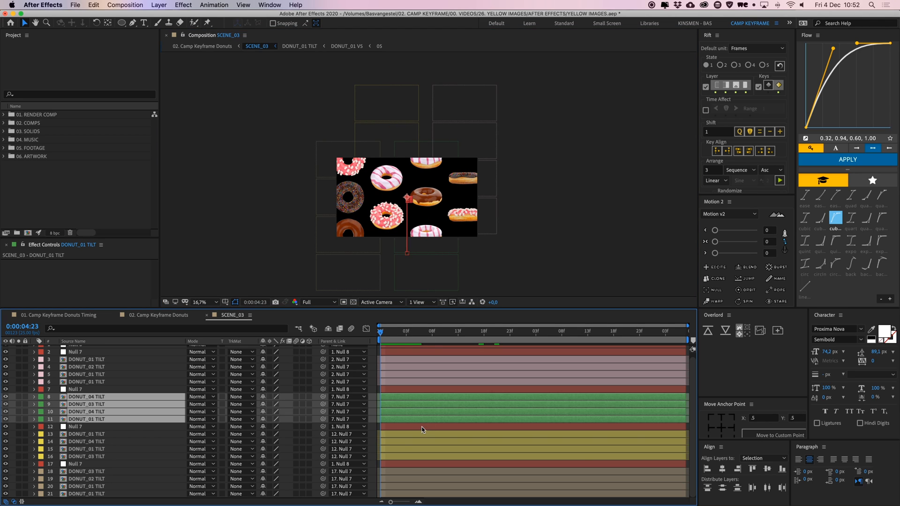
pyautogui.keyDown('shift'); pyautogui.click(420, 418); pyautogui.keyUp('shift')
pyautogui.keyDown('shift'); pyautogui.click(418, 397); pyautogui.keyUp('shift')
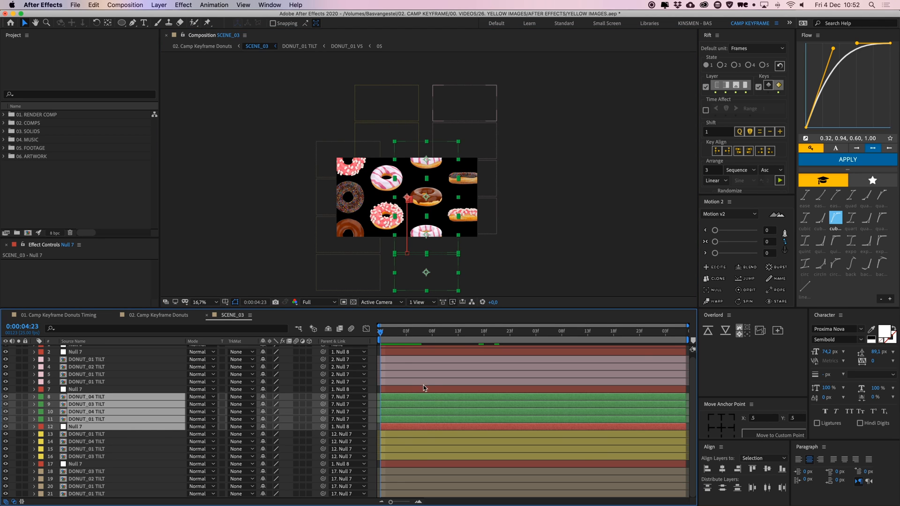
pyautogui.click(422, 382)
pyautogui.keyDown('shift'); pyautogui.click(399, 359); pyautogui.keyUp('shift')
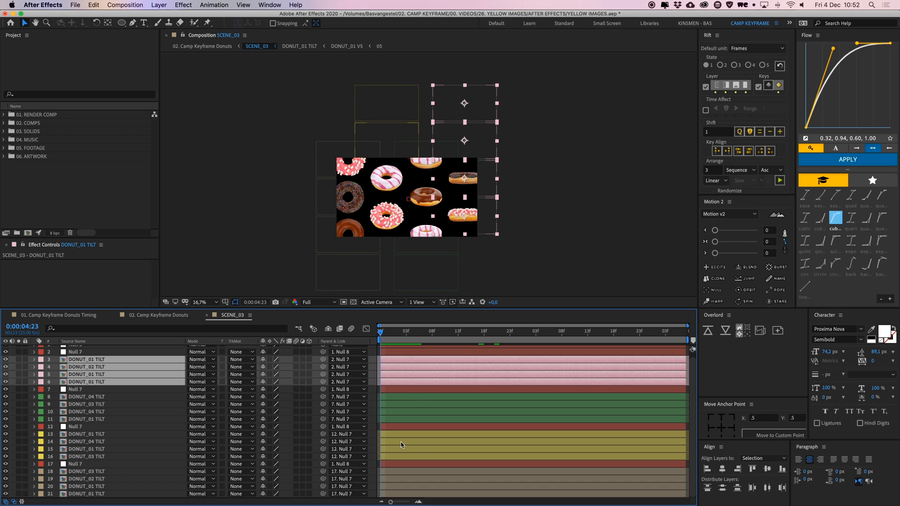
# Reveal the Position keyframes of the Null 7 on layer 17 and scrub SCENE_03 to 0:00:06:18.
pyautogui.click(407, 465)
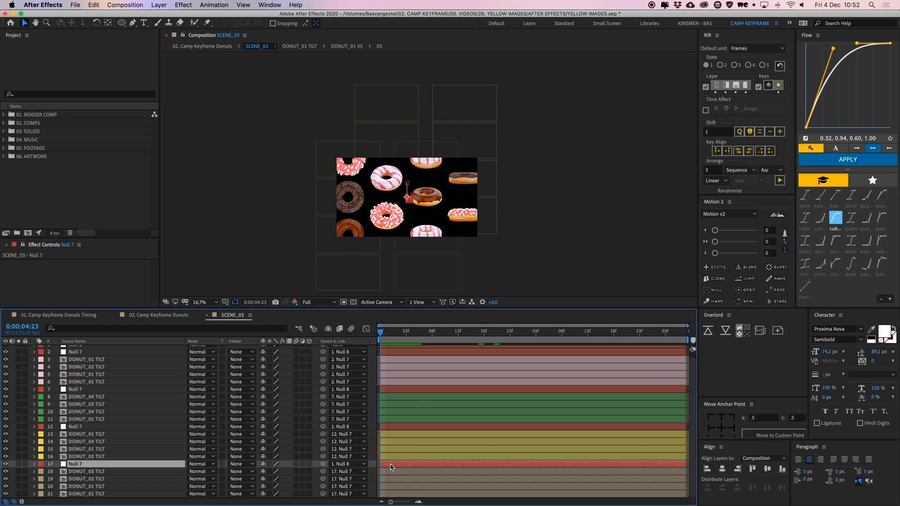
pyautogui.press('u')
pyautogui.moveTo(382, 470); pyautogui.dragTo(398, 471)
pyautogui.click(399, 471)
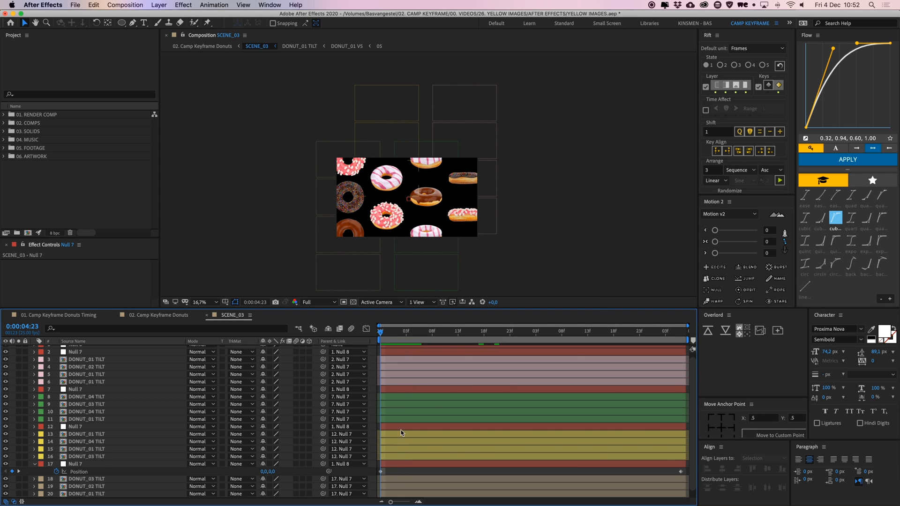
pyautogui.click(397, 465)
pyautogui.moveTo(381, 336); pyautogui.dragTo(615, 339)
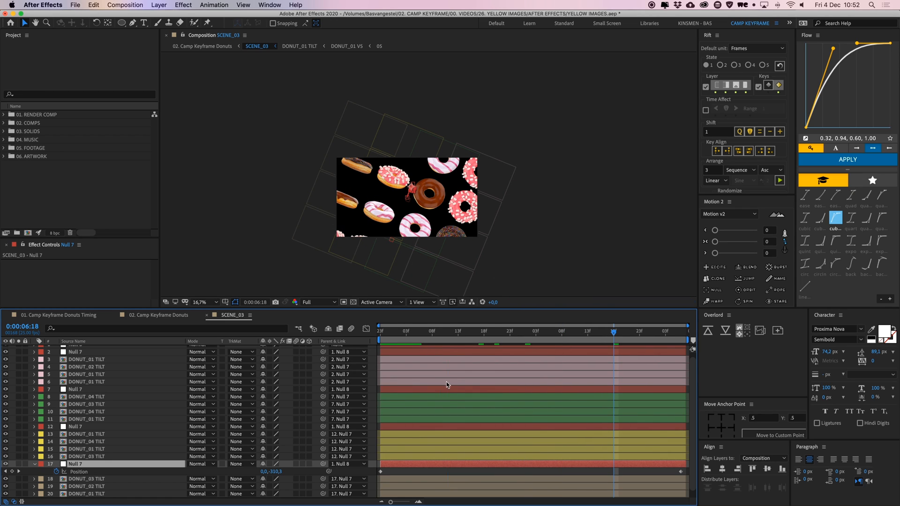
# Select the four Null 7 layers 2, 7, 12 and 17 together, and then their parent, Null 8.
pyautogui.scroll(1, 407, 362)
pyautogui.click(393, 348)
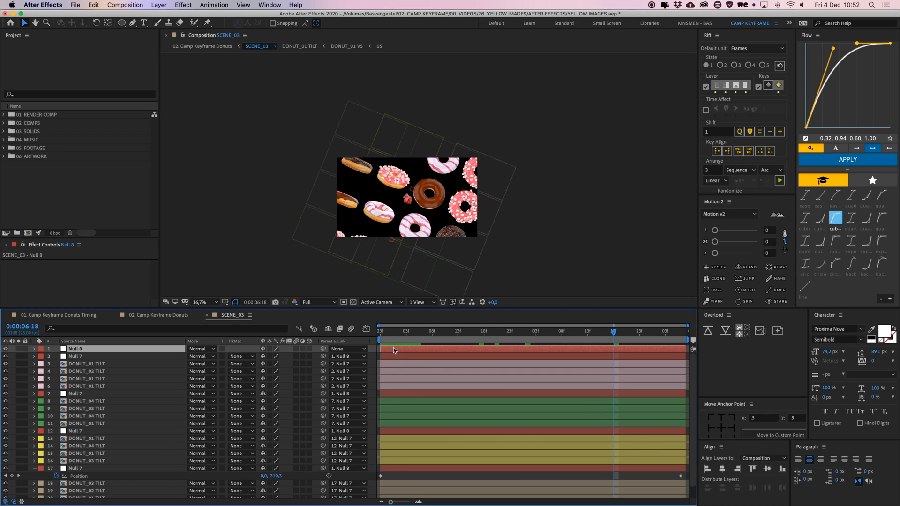
pyautogui.click(400, 357)
pyautogui.keyDown('super'); pyautogui.click(401, 393); pyautogui.keyUp('super')
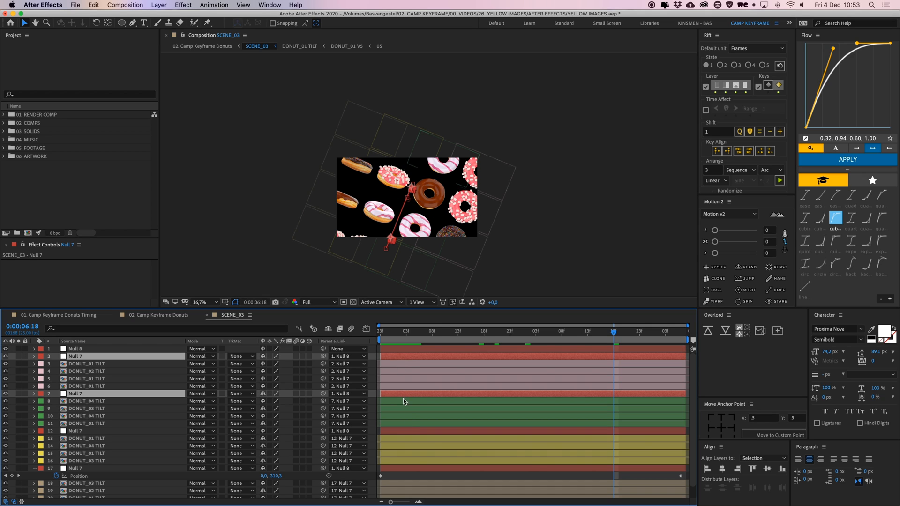
pyautogui.keyDown('super'); pyautogui.click(413, 431); pyautogui.keyUp('super')
pyautogui.keyDown('super'); pyautogui.click(419, 468); pyautogui.keyUp('super')
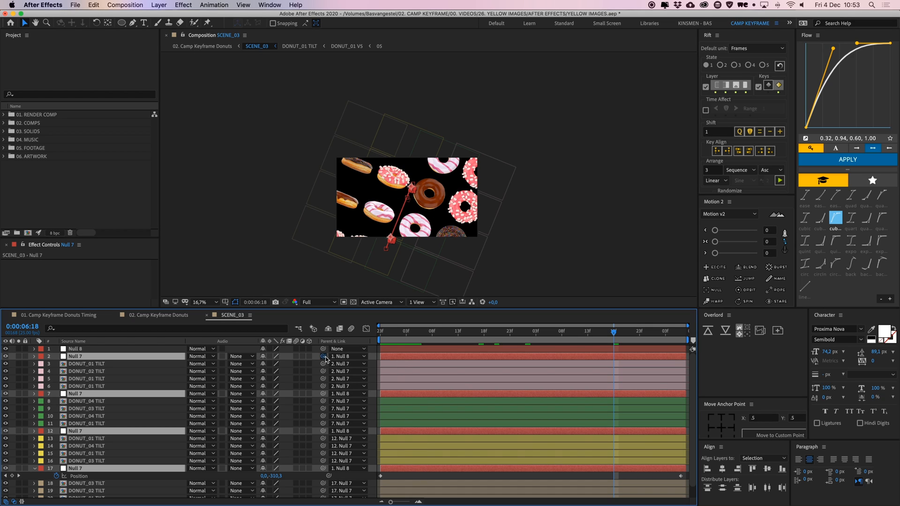
pyautogui.moveTo(241, 347); pyautogui.dragTo(240, 349)
pyautogui.click(167, 350)
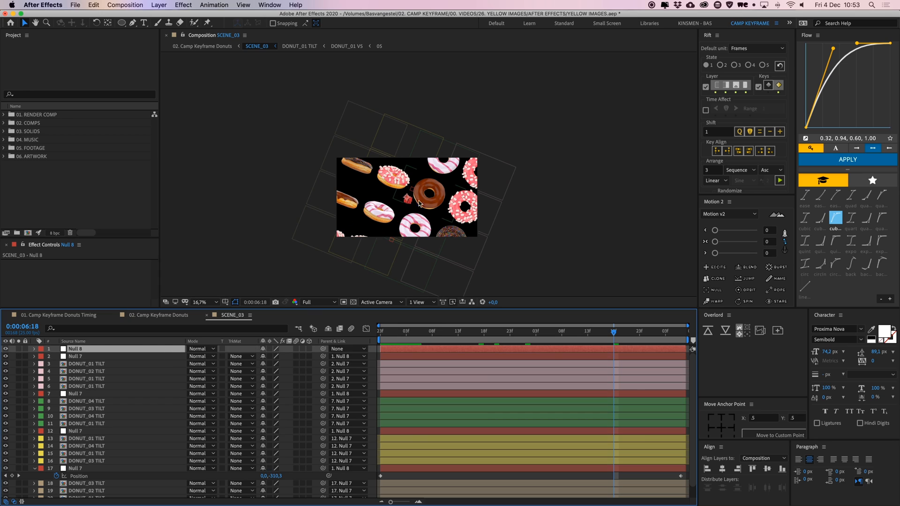
# Reveal the Rotation keyframes of Null 8 and scrub back to 0:00:04:23.
pyautogui.moveTo(409, 199)
pyautogui.mouseDown()
pyautogui.moveTo(428, 192)
pyautogui.moveTo(420, 200)
pyautogui.mouseUp()
pyautogui.press('super+z')
pyautogui.press('r')
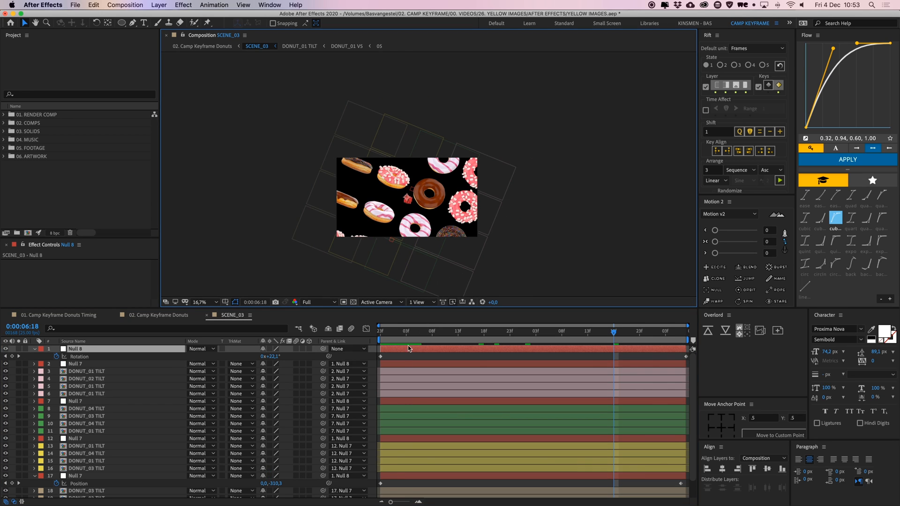
pyautogui.moveTo(395, 334); pyautogui.dragTo(380, 345)
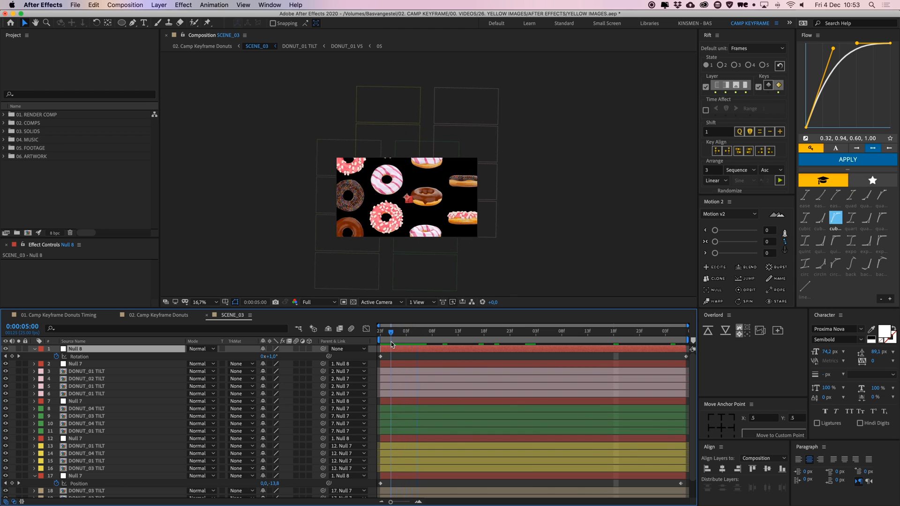
# Select the layers from the first Null 7 through layer 12, reselect Null 8, and clear the selection.
pyautogui.click(392, 361)
pyautogui.keyDown('shift'); pyautogui.click(411, 401); pyautogui.keyUp('shift')
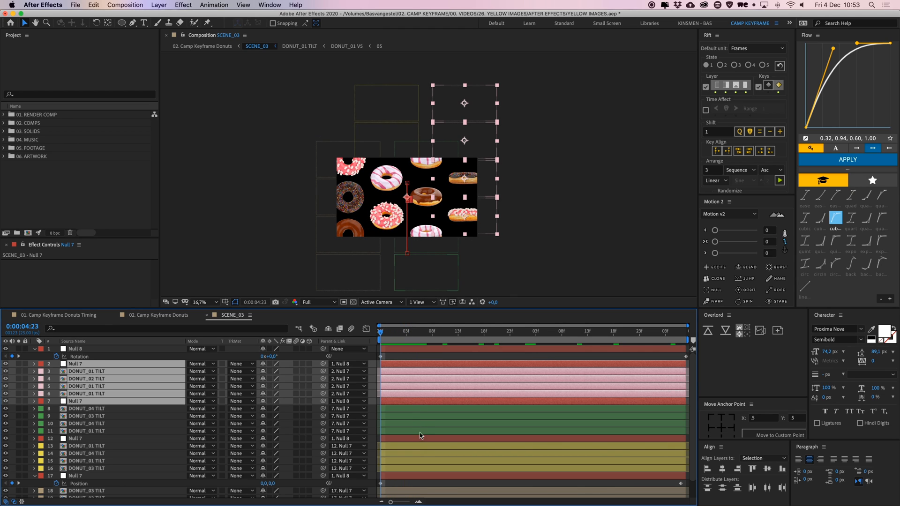
pyautogui.keyDown('shift'); pyautogui.click(421, 438); pyautogui.keyUp('shift')
pyautogui.click(405, 355)
pyautogui.click(404, 348)
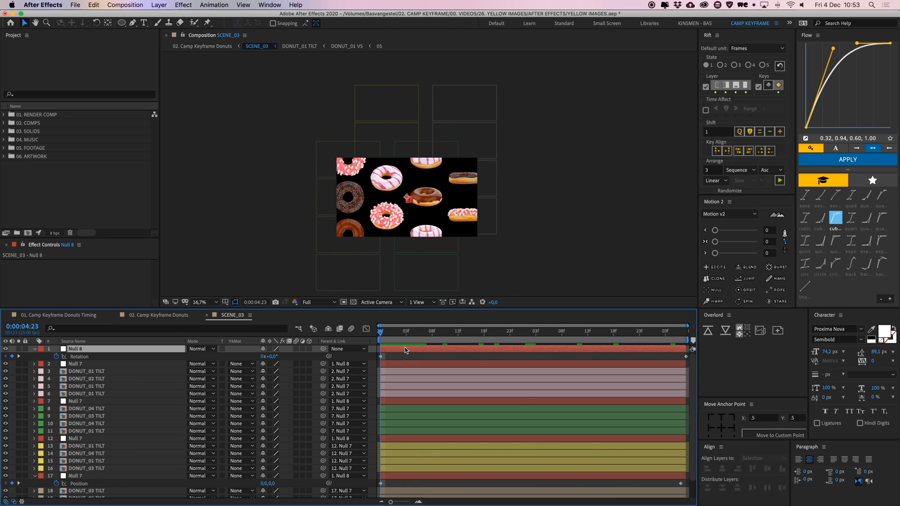
pyautogui.click(403, 359)
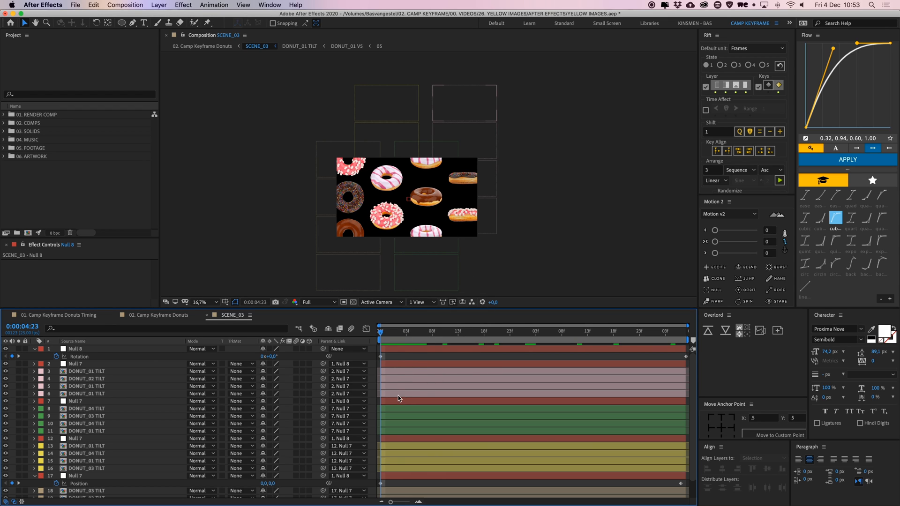
# Shift all SCENE_03 layers in time so they start at about 0:00:05:21.
pyautogui.press('super+a')
pyautogui.moveTo(394, 364); pyautogui.dragTo(511, 365)
pyautogui.click(401, 434)
pyautogui.scroll(-2, 402, 434)
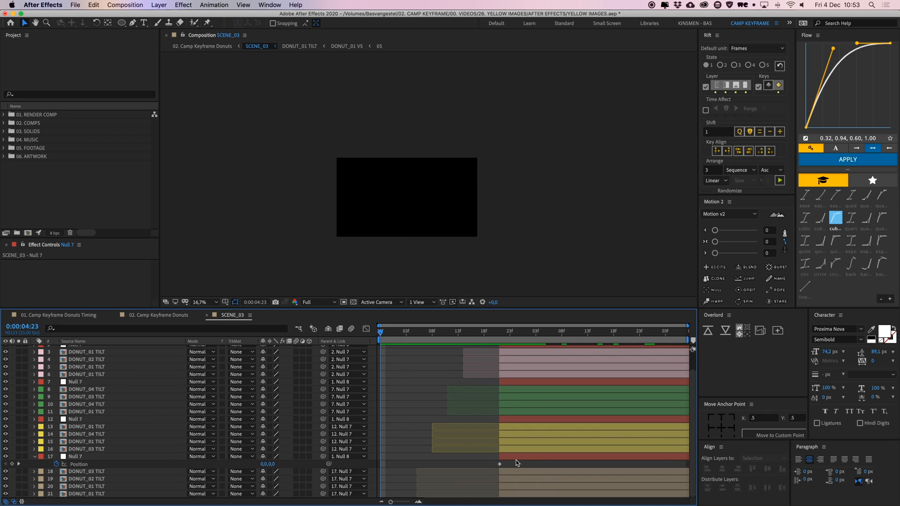
# Select the brown donut layers 18 to 21, then offset the yellow donut layers 13 to 16 about three frames ahead of them.
pyautogui.click(525, 471)
pyautogui.keyDown('shift'); pyautogui.click(526, 494); pyautogui.keyUp('shift')
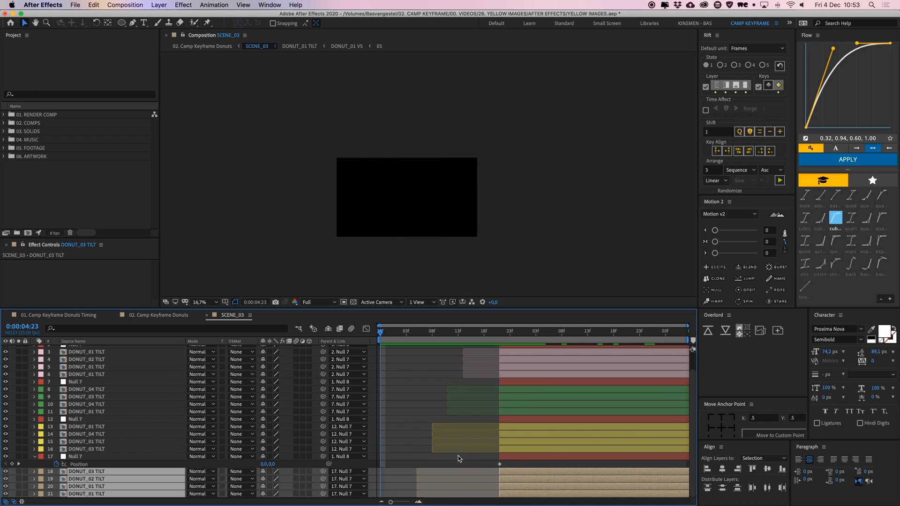
pyautogui.click(454, 428)
pyautogui.moveTo(413, 333); pyautogui.dragTo(530, 339)
pyautogui.keyDown('shift'); pyautogui.click(507, 451); pyautogui.keyUp('shift')
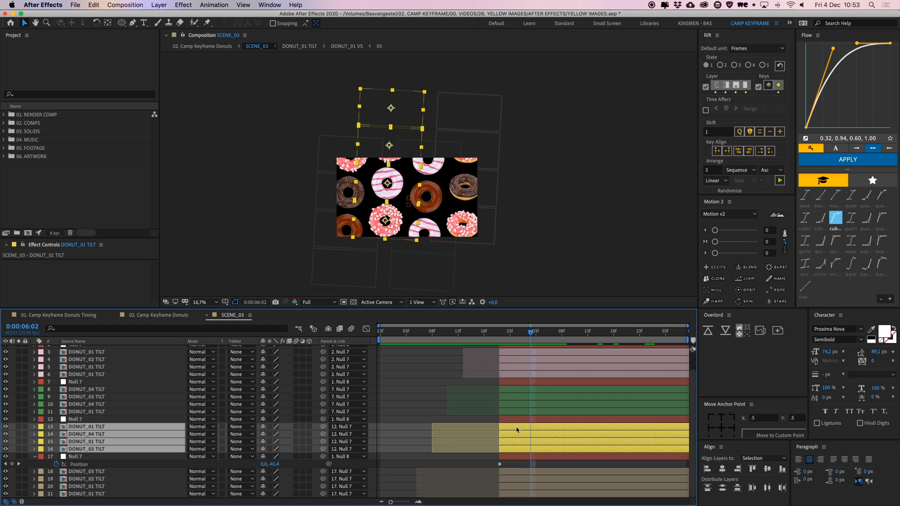
pyautogui.moveTo(516, 429); pyautogui.dragTo(500, 429)
# Offset the green donut layers 8 to 11 about six frames earlier and the pink layers 3 to 6 about nine frames earlier.
pyautogui.click(506, 412)
pyautogui.keyDown('shift'); pyautogui.click(509, 391); pyautogui.keyUp('shift')
pyautogui.moveTo(510, 391); pyautogui.dragTo(483, 393)
pyautogui.click(512, 374)
pyautogui.keyDown('shift'); pyautogui.click(514, 353); pyautogui.keyUp('shift')
pyautogui.moveTo(516, 353); pyautogui.dragTo(570, 334)
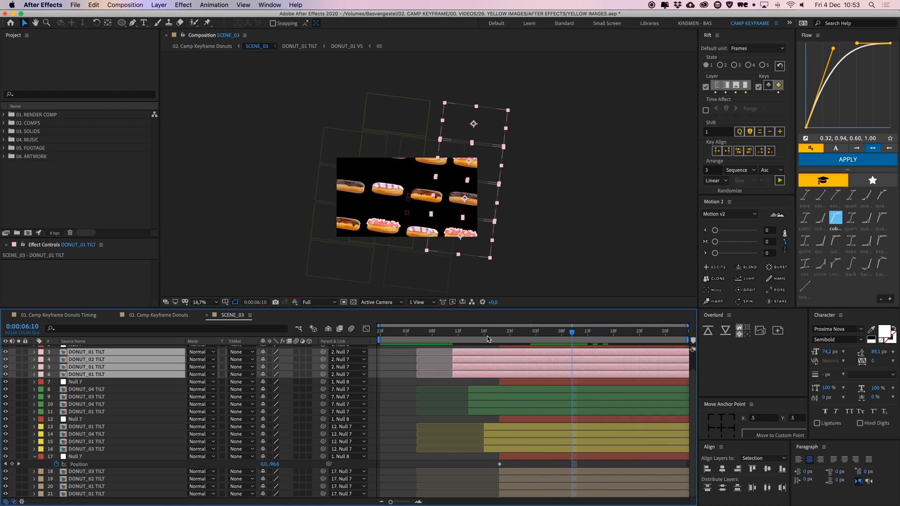
# Undo the timing offsets applied to the donut layers and clear the selection.
pyautogui.press('super+z')
pyautogui.press('super+z')
pyautogui.press('super+z')
pyautogui.press('super+z')
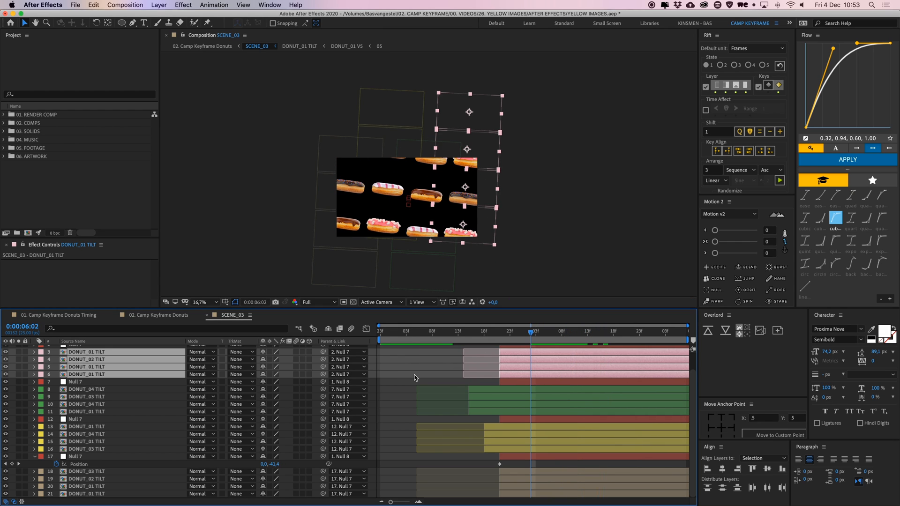
pyautogui.click(403, 374)
# From 02. Camp Keyframe Donuts, open SCENE_04 at 0:00:08:13 and inspect its Blue Solid 2, texture and DONUT_05 VS layers.
pyautogui.moveTo(513, 334); pyautogui.dragTo(499, 335)
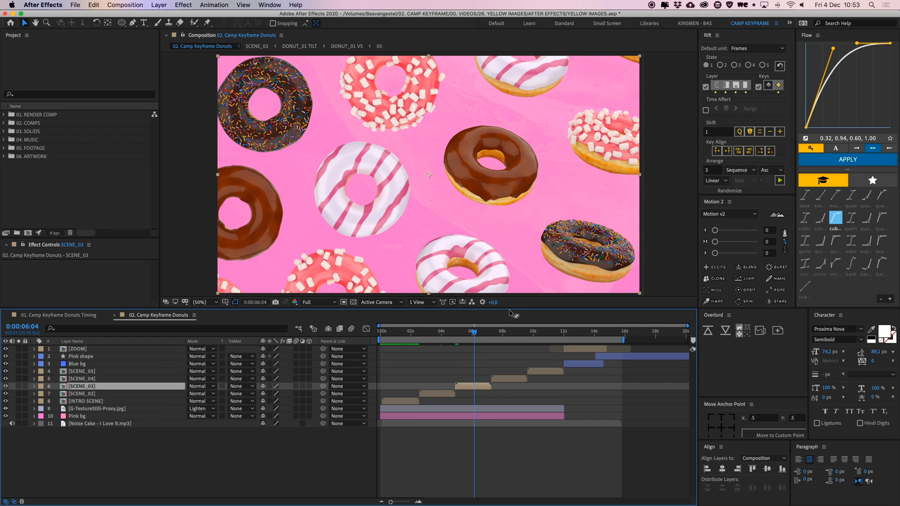
pyautogui.moveTo(503, 333); pyautogui.dragTo(510, 334)
pyautogui.click(510, 379)
pyautogui.doubleClick(510, 380)
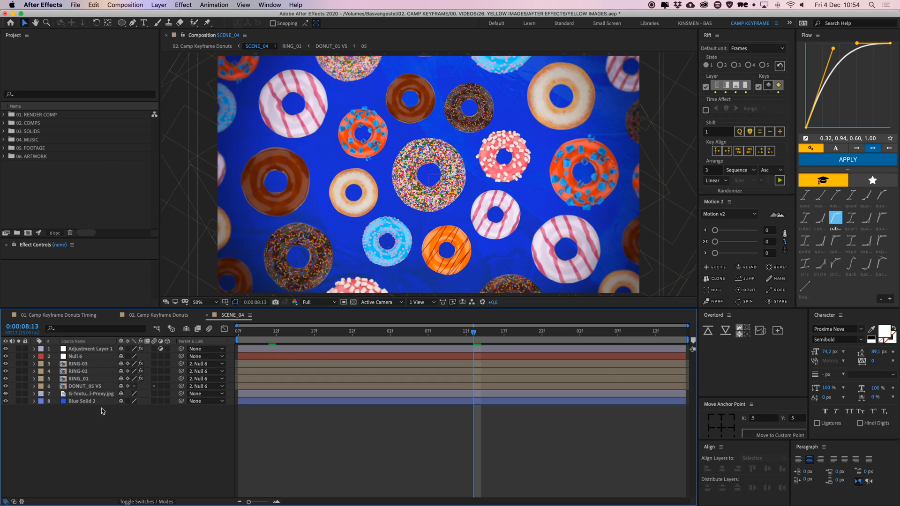
pyautogui.click(94, 402)
pyautogui.click(98, 393)
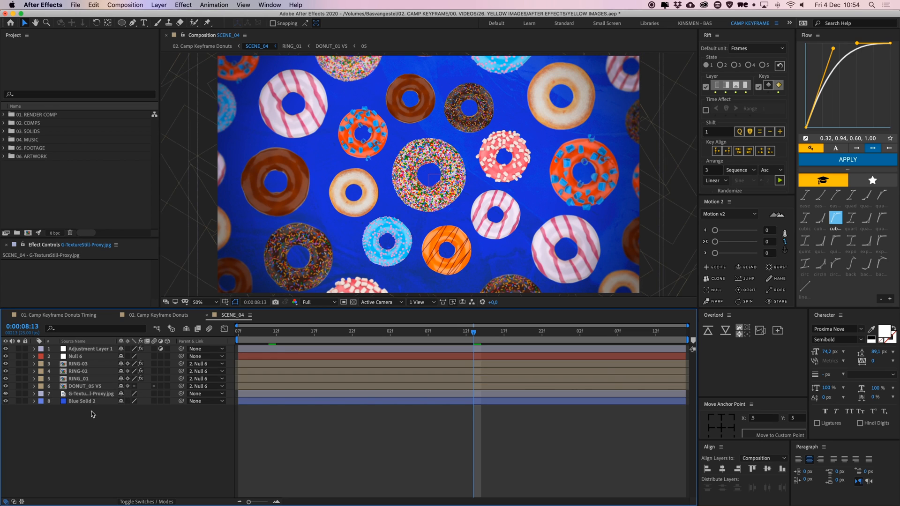
pyautogui.click(91, 387)
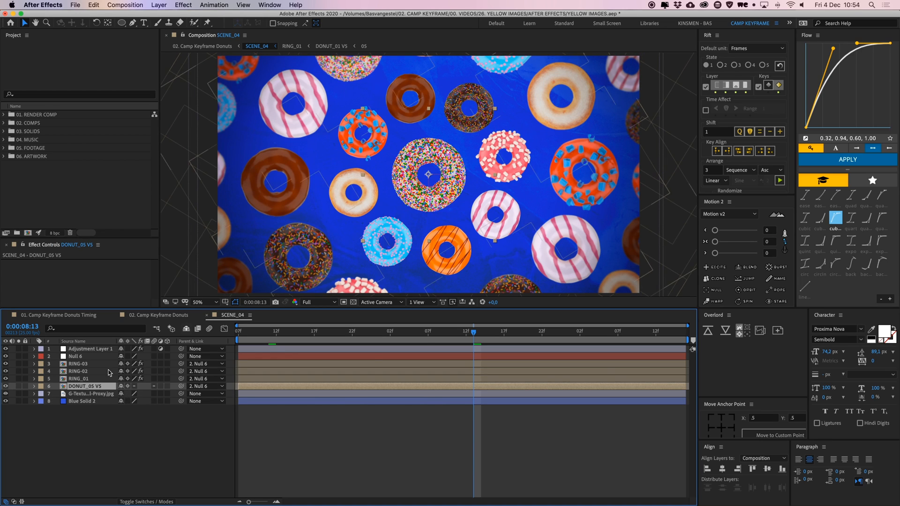
# Solo DONUT_05 VS, play it from the beginning of SCENE_04, and reveal its Scale keyframes.
pyautogui.click(18, 386)
pyautogui.press('space')
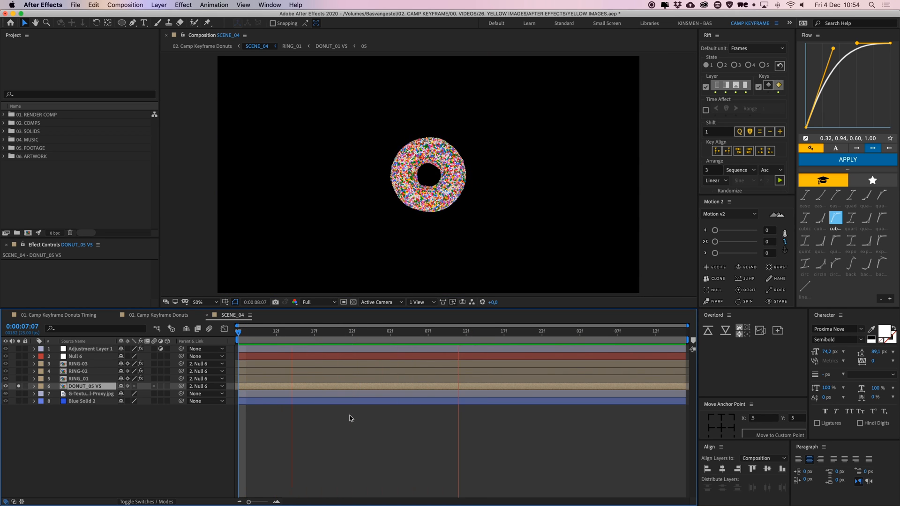
pyautogui.press('space')
pyautogui.moveTo(314, 332); pyautogui.dragTo(232, 335)
pyautogui.press('s')
# Try starting the DONUT_05 VS layer at 0:00:07:10, play the result, and undo the shift.
pyautogui.press('[')
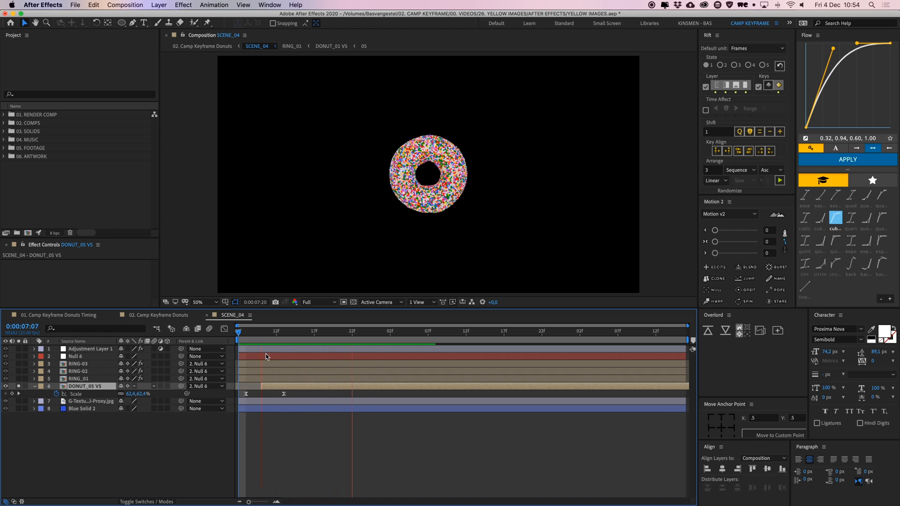
pyautogui.press('space')
pyautogui.press('super+z')
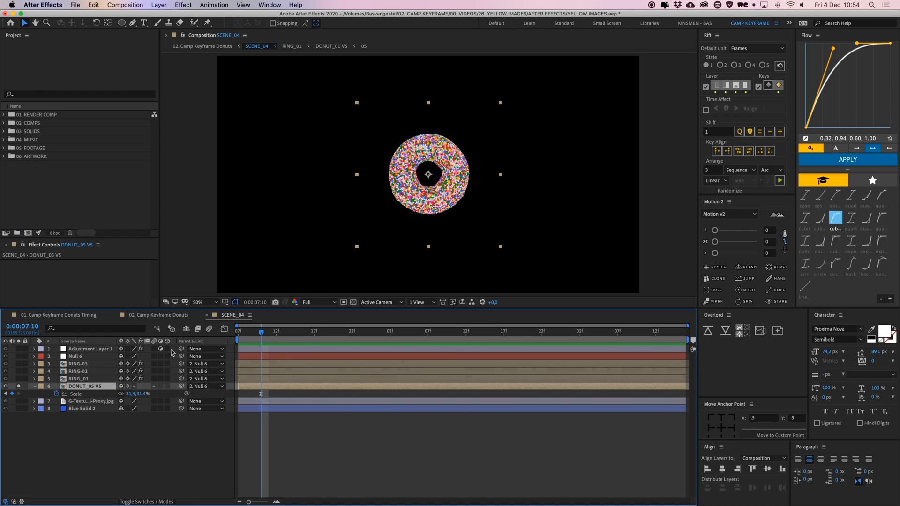
# Select the RING_01 layer with all SCENE_04 layers showing, then switch to YELLOW IMAGES.ai in Illustrator.
pyautogui.click(84, 378)
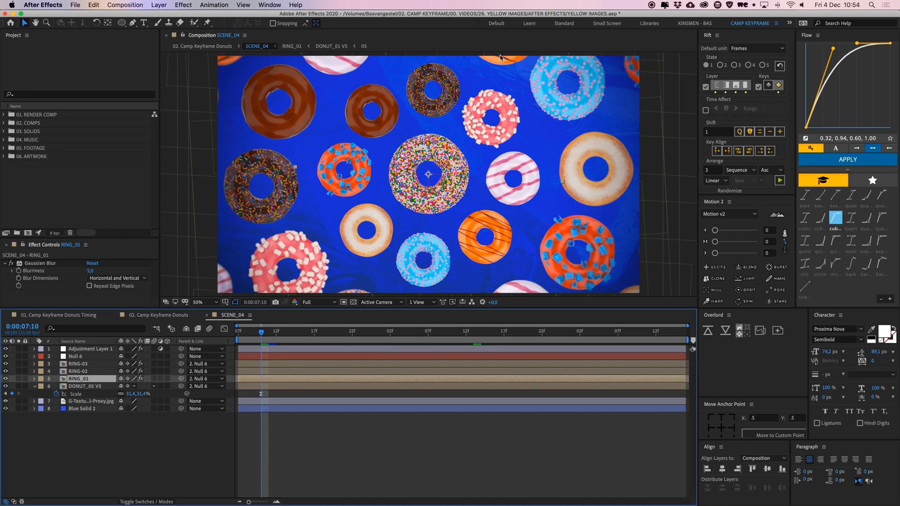
pyautogui.click(378, 480)
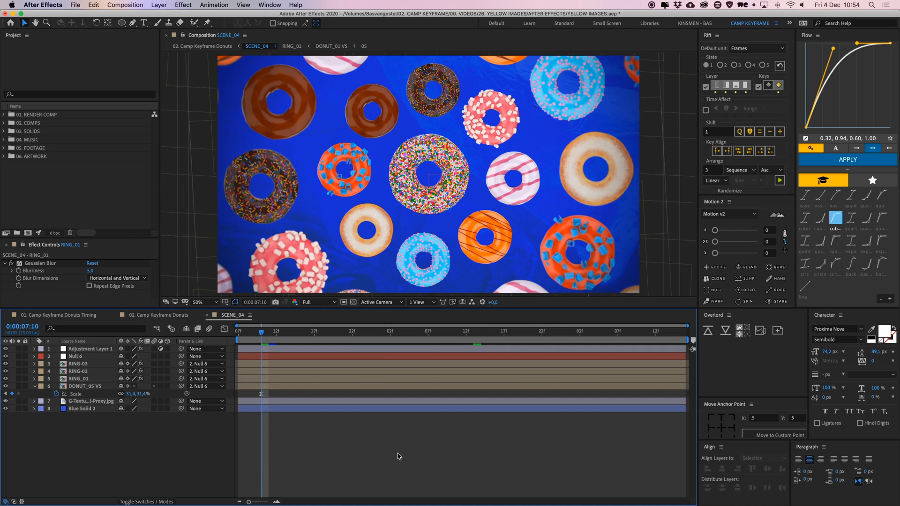
pyautogui.press('super+Tab')
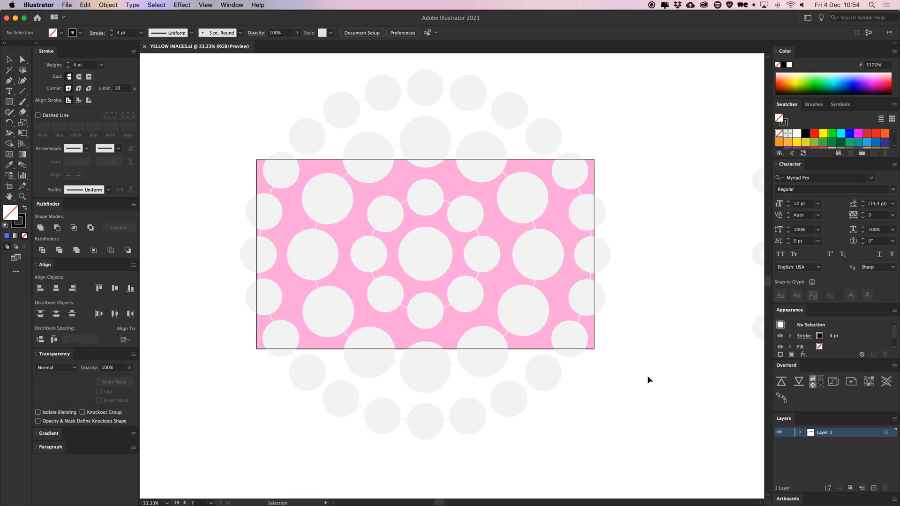
# Select and deselect the group of concentric circle rings to examine the layout around the central circle.
pyautogui.click(539, 328)
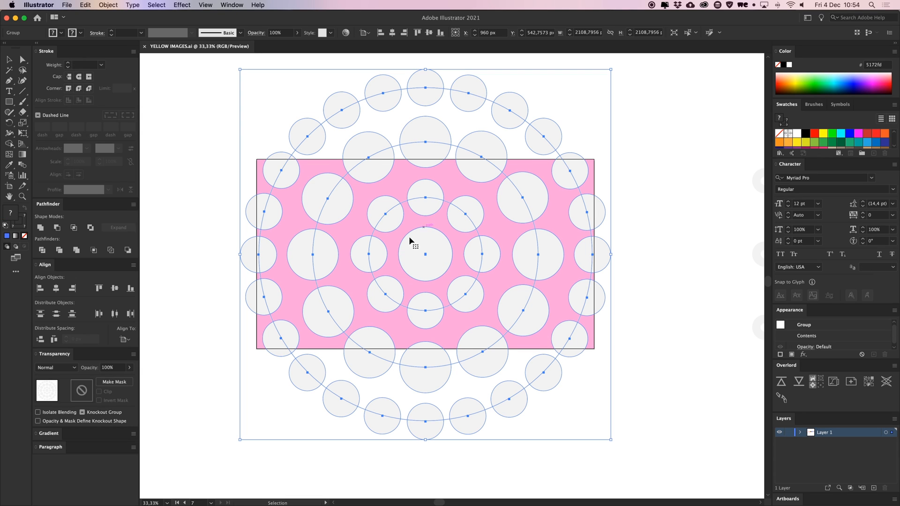
pyautogui.click(647, 255)
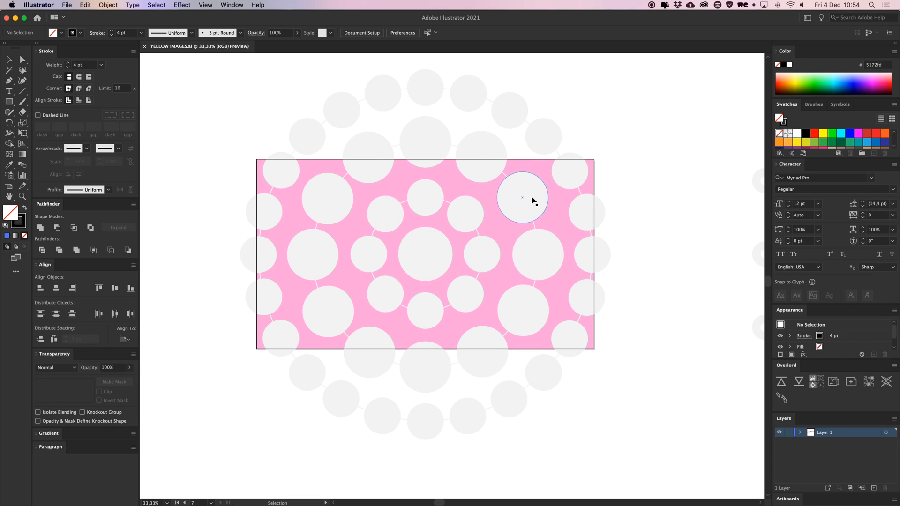
pyautogui.click(506, 187)
pyautogui.click(632, 166)
pyautogui.click(528, 267)
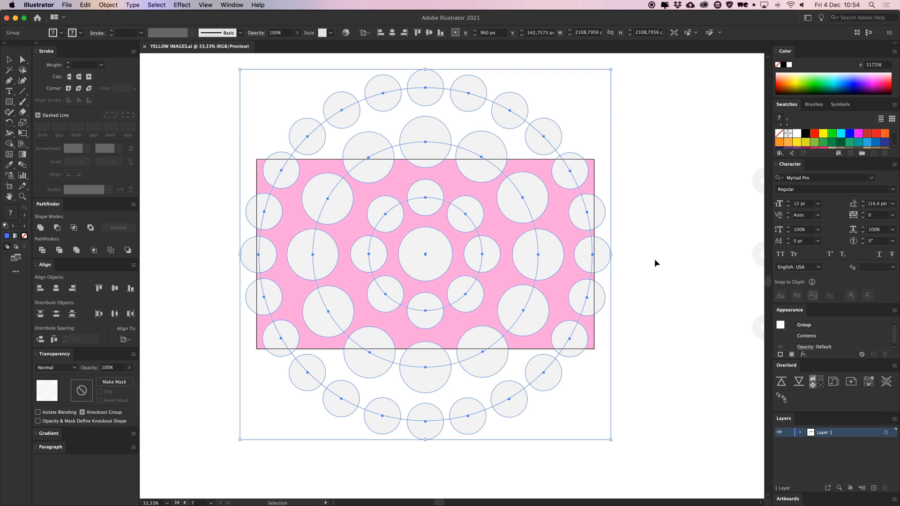
pyautogui.click(635, 261)
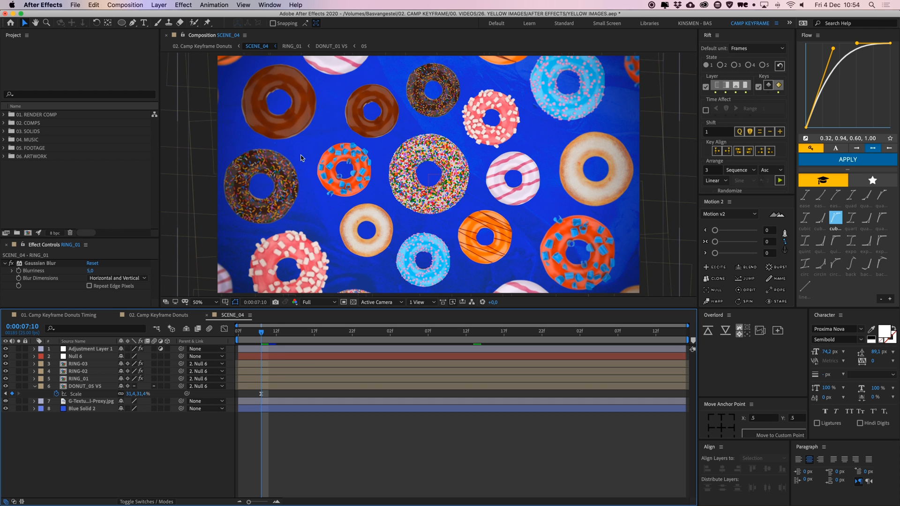
# Open the RING_01 pre-comp, play its eight tilting donuts from the beginning, and return to SCENE_04.
pyautogui.doubleClick(89, 379)
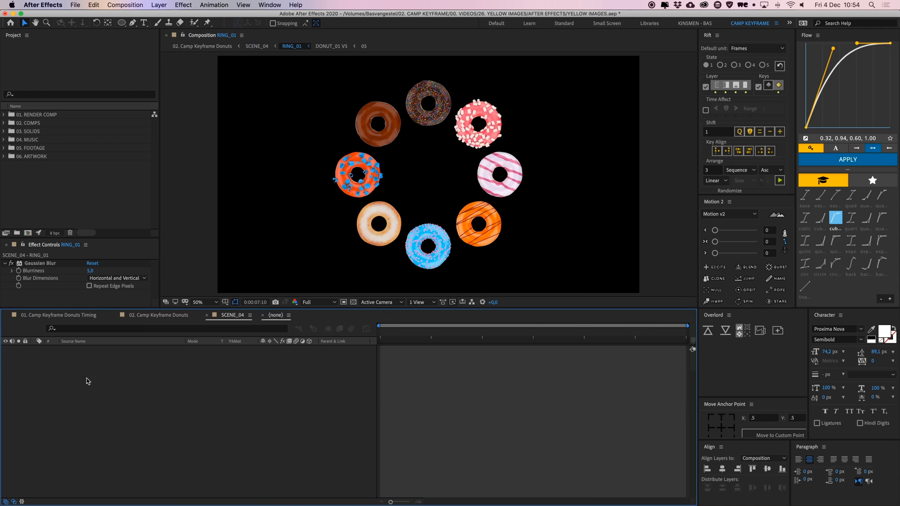
pyautogui.press('Home')
pyautogui.press('space')
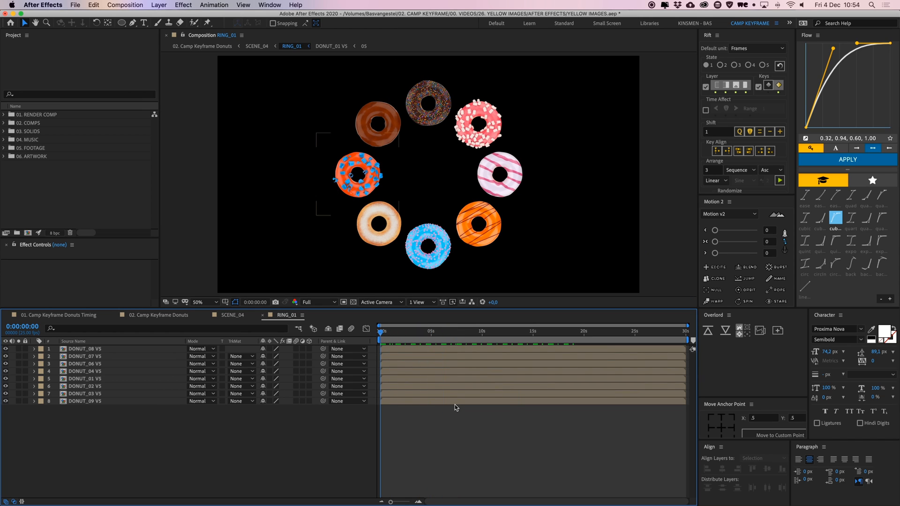
pyautogui.moveTo(113, 415); pyautogui.dragTo(101, 347)
pyautogui.click(117, 418)
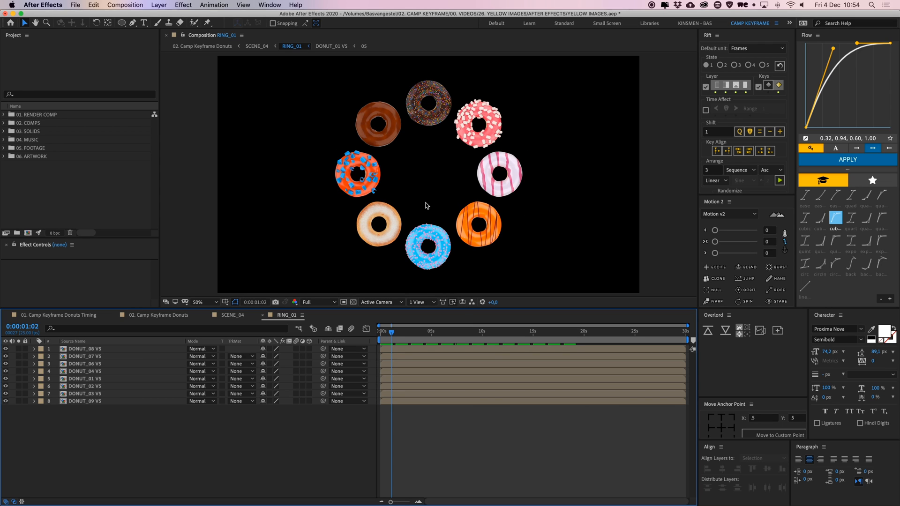
pyautogui.moveTo(392, 334); pyautogui.dragTo(361, 332)
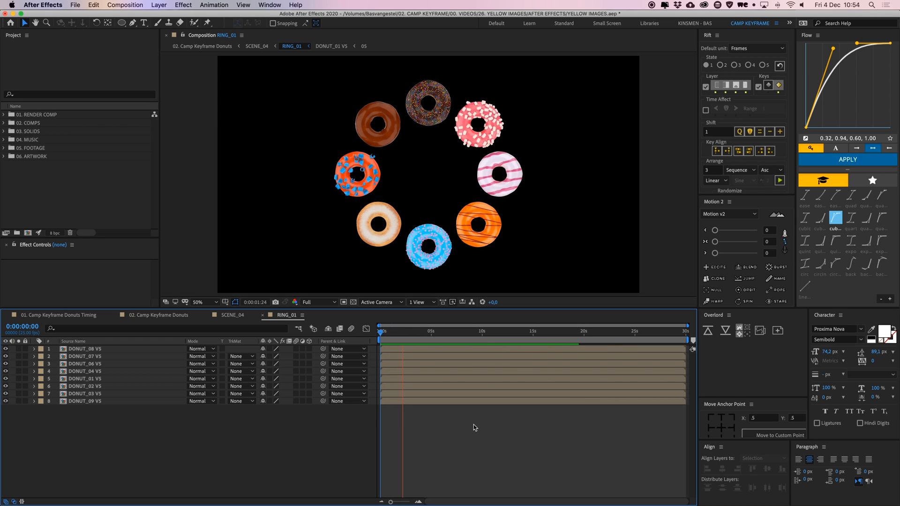
pyautogui.press('space')
pyautogui.press('super+w')
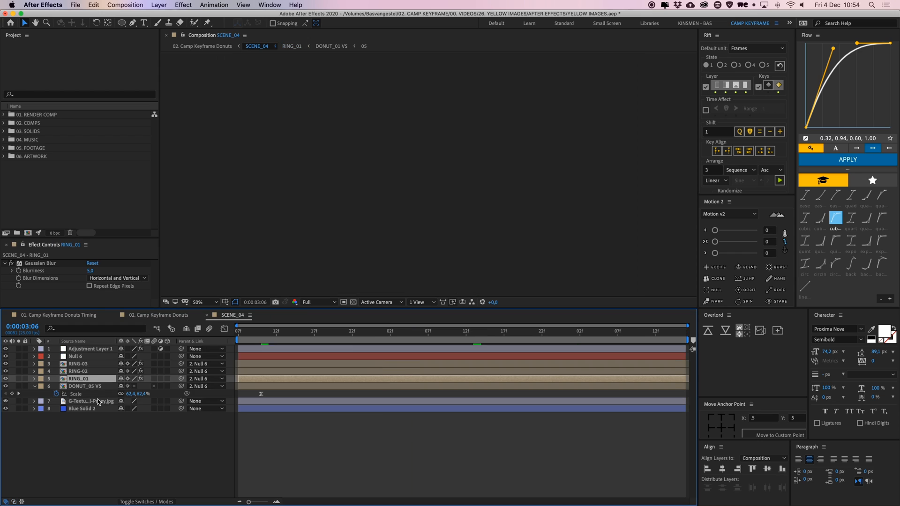
# Open the RING-02 and RING-03 pre-comps one after the other to examine their donut circles, returning to SCENE_04.
pyautogui.doubleClick(71, 371)
pyautogui.moveTo(415, 334); pyautogui.dragTo(438, 337)
pyautogui.press('super+w')
pyautogui.doubleClick(79, 364)
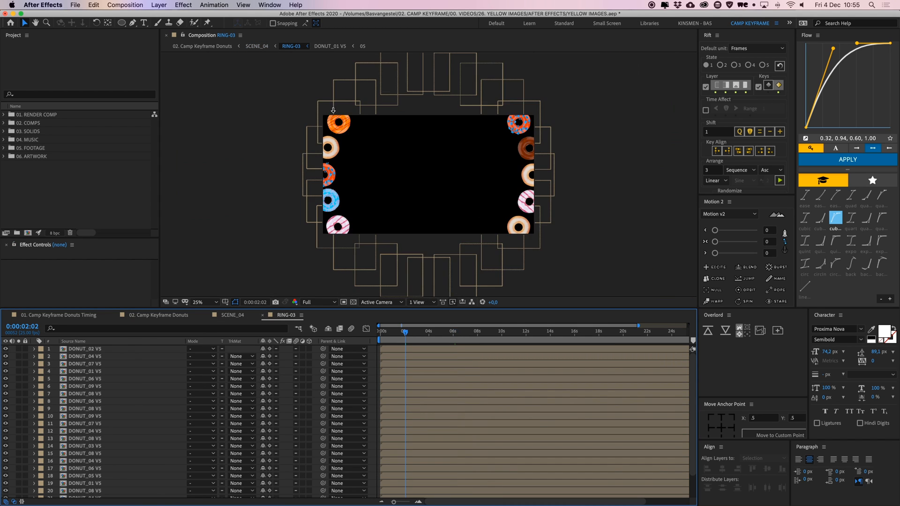
pyautogui.press('super+w')
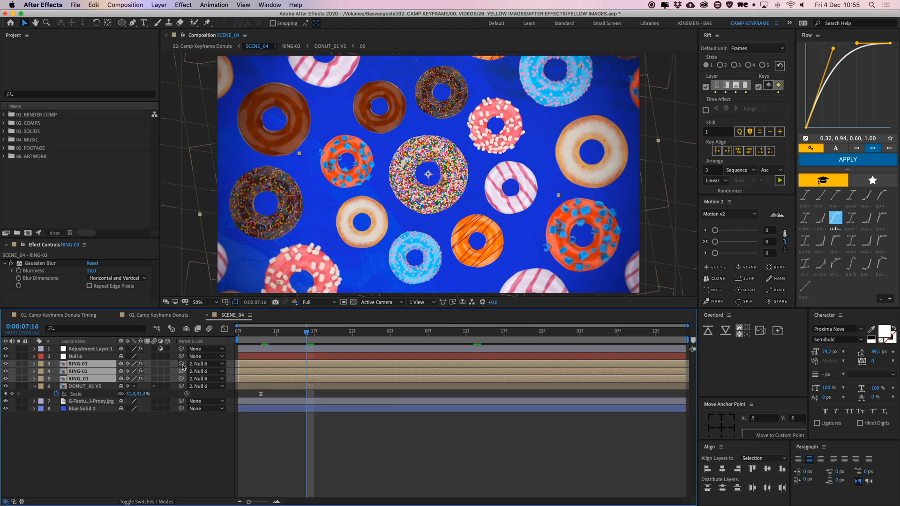
# Parent the RING_01, RING-02 and RING-03 layers to Null 6 and reveal the null's Scale keyframes.
pyautogui.moveTo(182, 365); pyautogui.dragTo(84, 357)
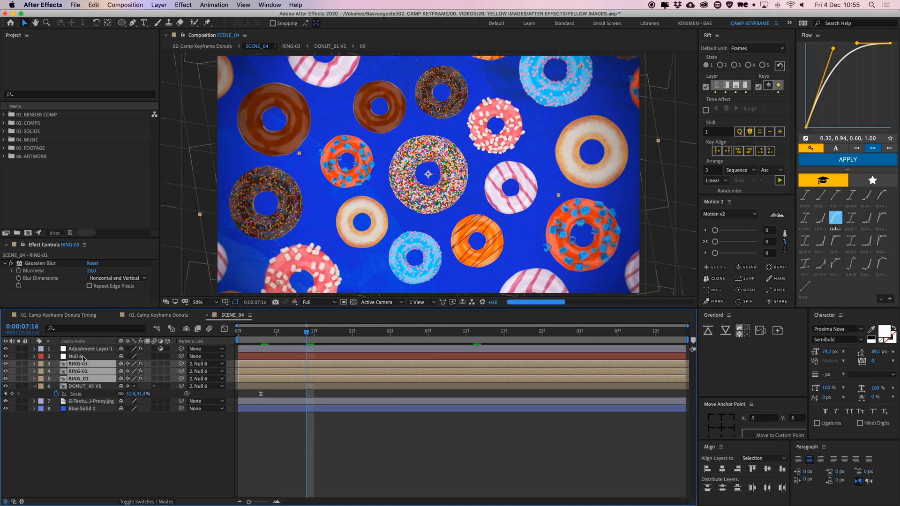
pyautogui.click(84, 356)
pyautogui.press('s')
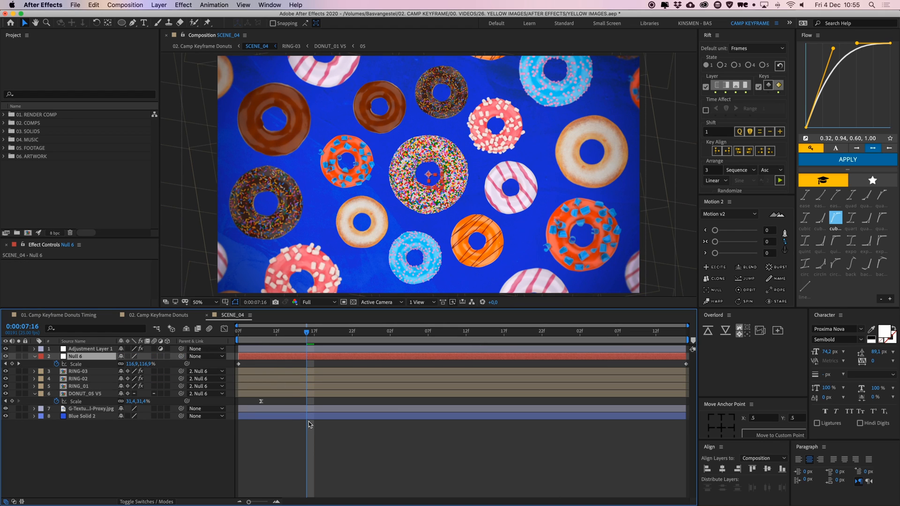
# Play SCENE_04 from its beginning to examine the null's scale animation on the rings, and clear the layer selection.
pyautogui.moveTo(270, 333); pyautogui.dragTo(243, 334)
pyautogui.press('space')
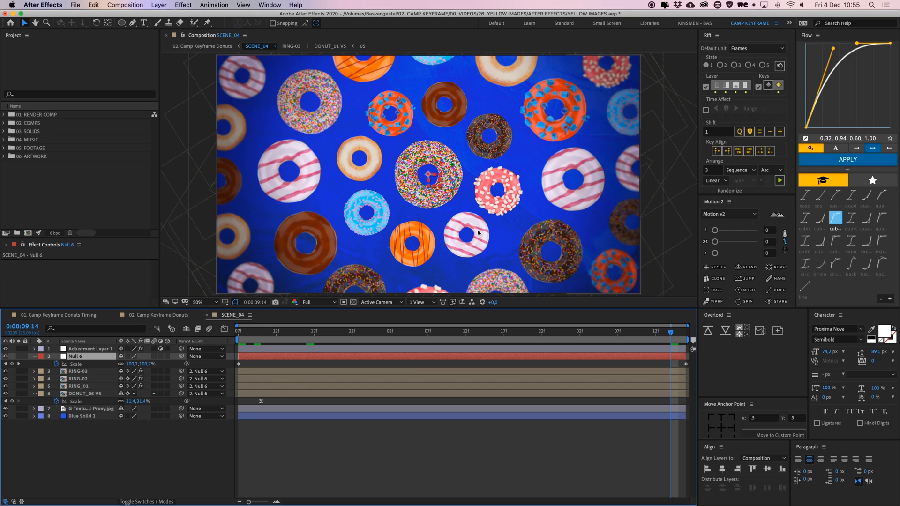
pyautogui.click(399, 459)
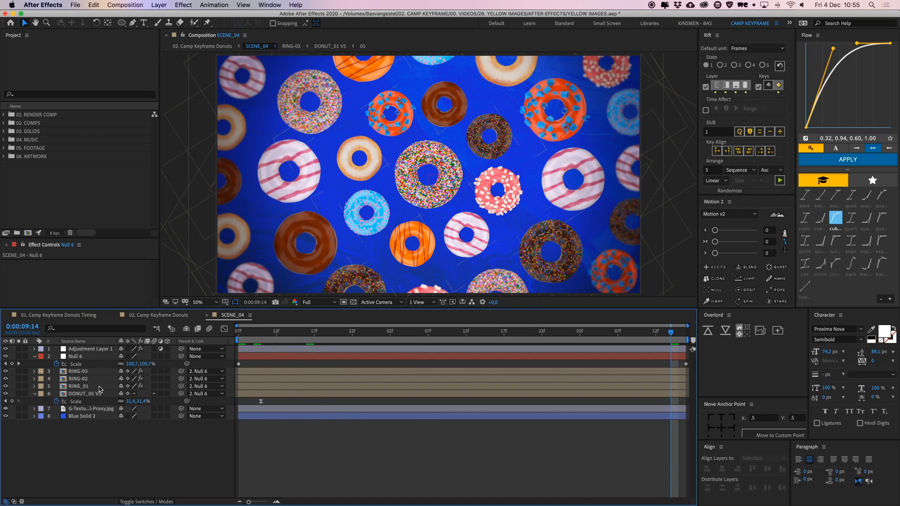
# Examine the Gaussian Blur settings of RING-03 and scrub SCENE_04 to 0:00:08:05.
pyautogui.click(78, 372)
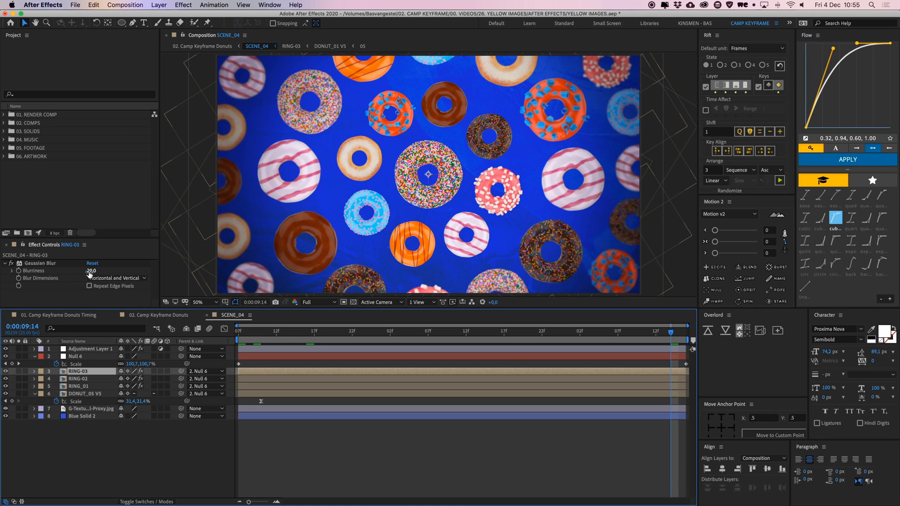
pyautogui.moveTo(531, 333); pyautogui.dragTo(409, 338)
pyautogui.click(480, 478)
# Examine the Brightness & Contrast effect on Adjustment Layer 1 and reveal its Mask Feather property.
pyautogui.click(91, 349)
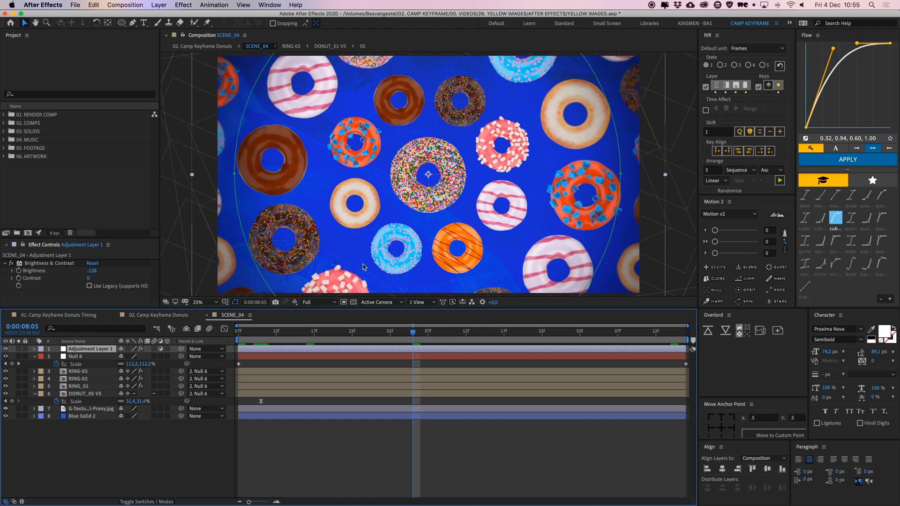
pyautogui.press(',')
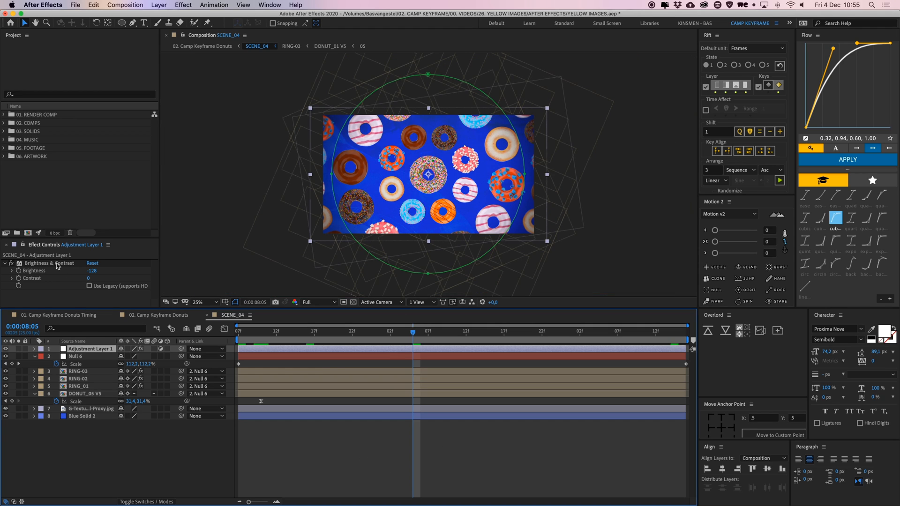
pyautogui.click(60, 264)
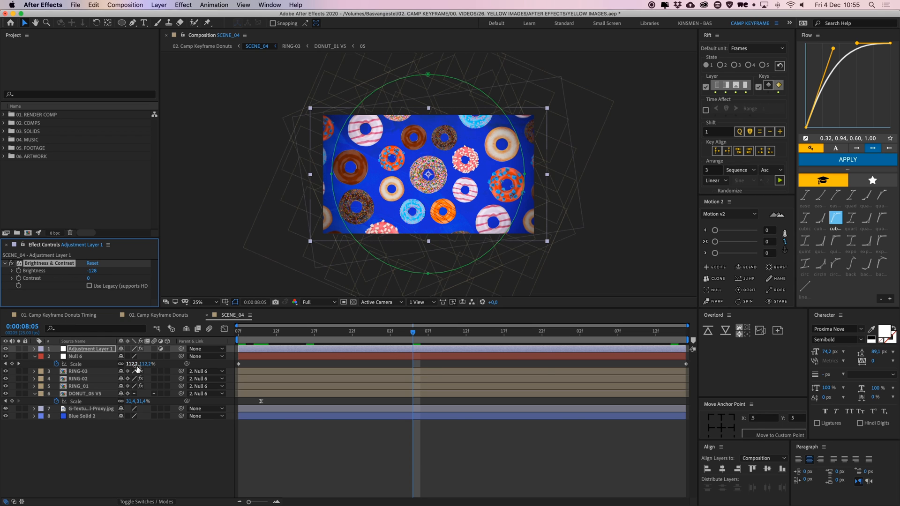
pyautogui.press('f')
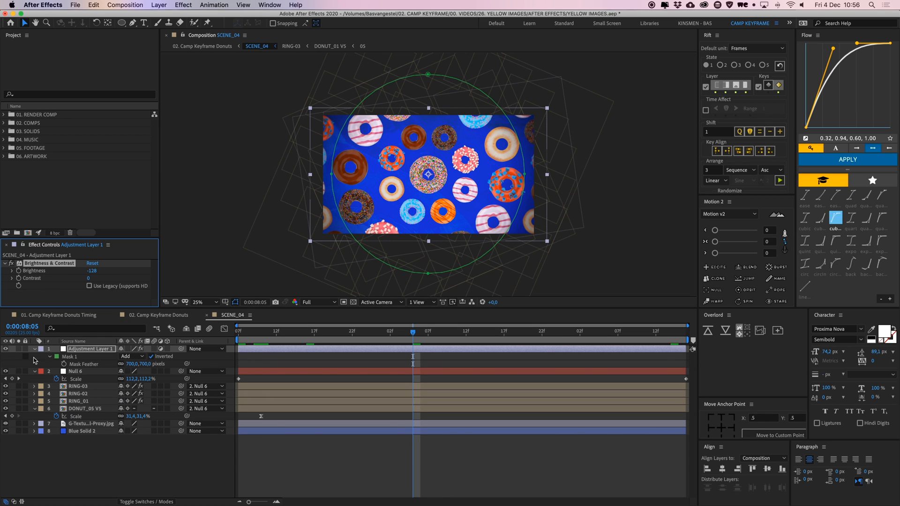
# Try the None and Subtract modes on Adjustment Layer 1's mask, and restore the Add mode.
pyautogui.click(131, 356)
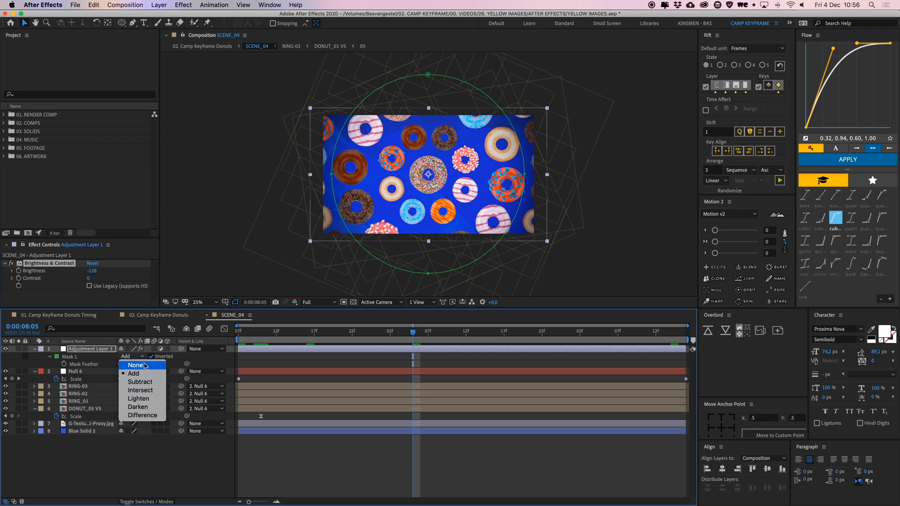
pyautogui.click(141, 364)
pyautogui.click(366, 441)
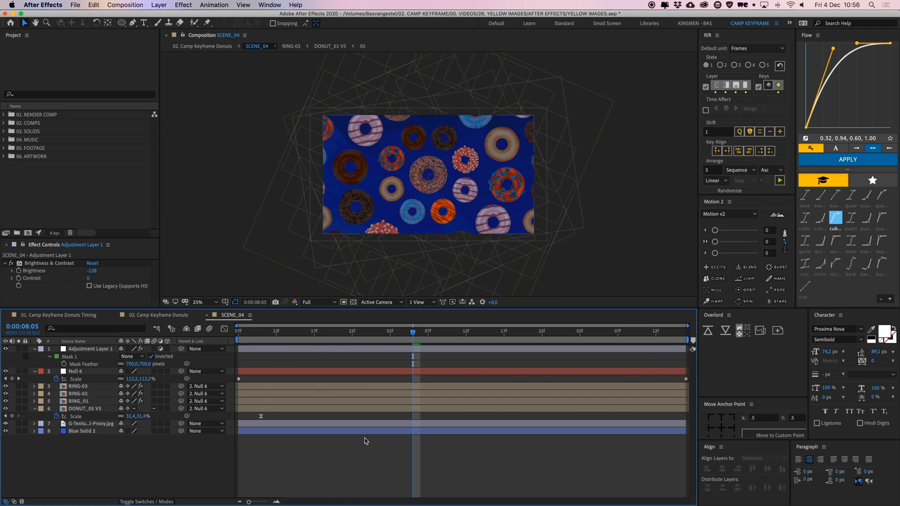
pyautogui.click(131, 356)
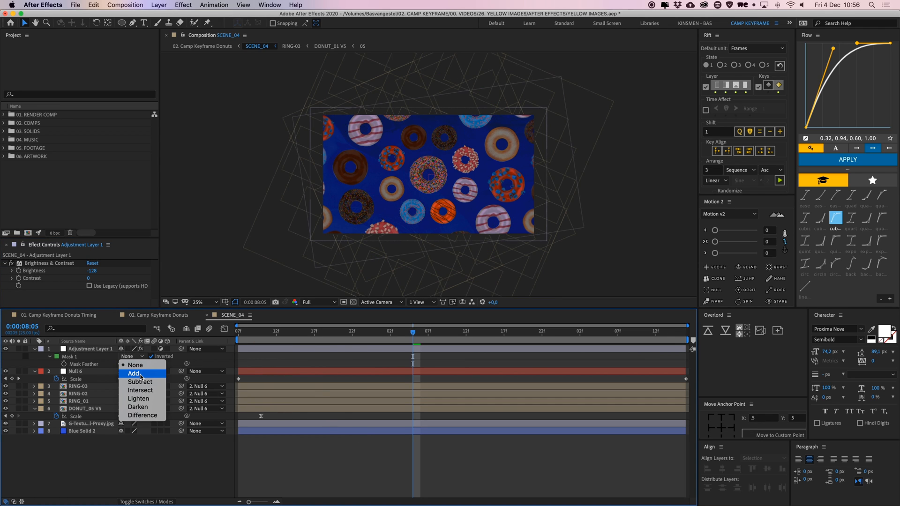
pyautogui.click(146, 382)
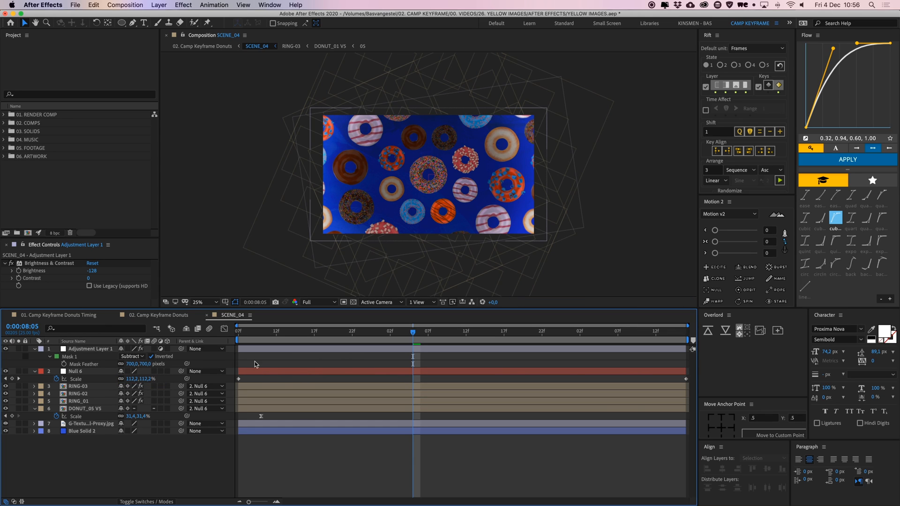
pyautogui.click(133, 357)
pyautogui.click(139, 370)
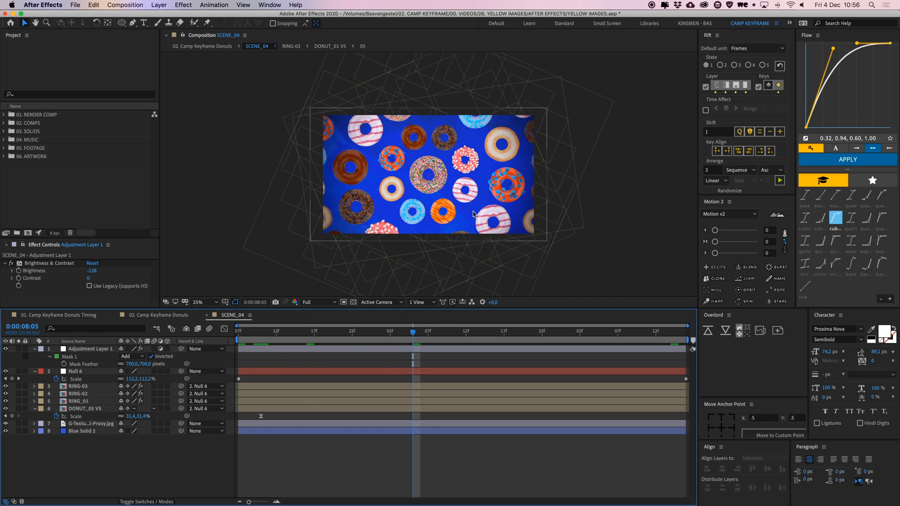
pyautogui.press('.')
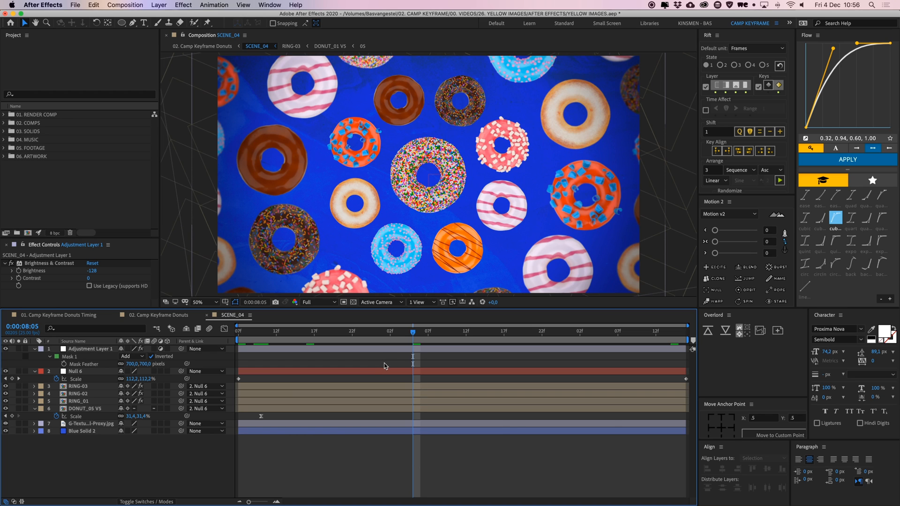
# Close SCENE_04, open SCENE_05 from the main composition at 0:00:09:22, and set the viewer layout to 1 View.
pyautogui.press('super+w')
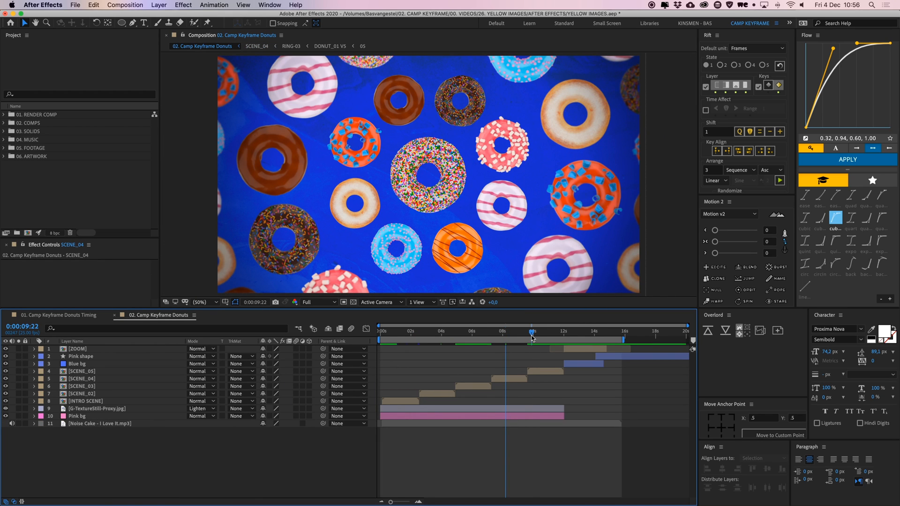
pyautogui.click(533, 338)
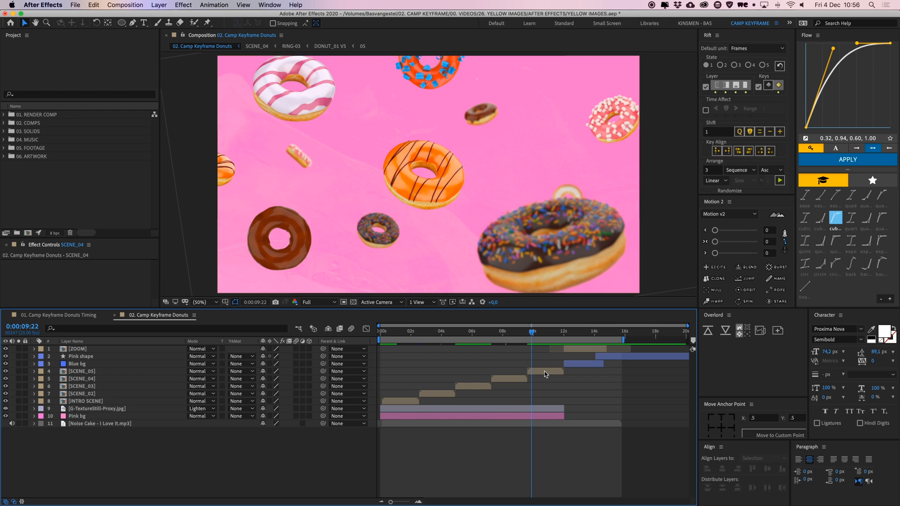
pyautogui.doubleClick(544, 371)
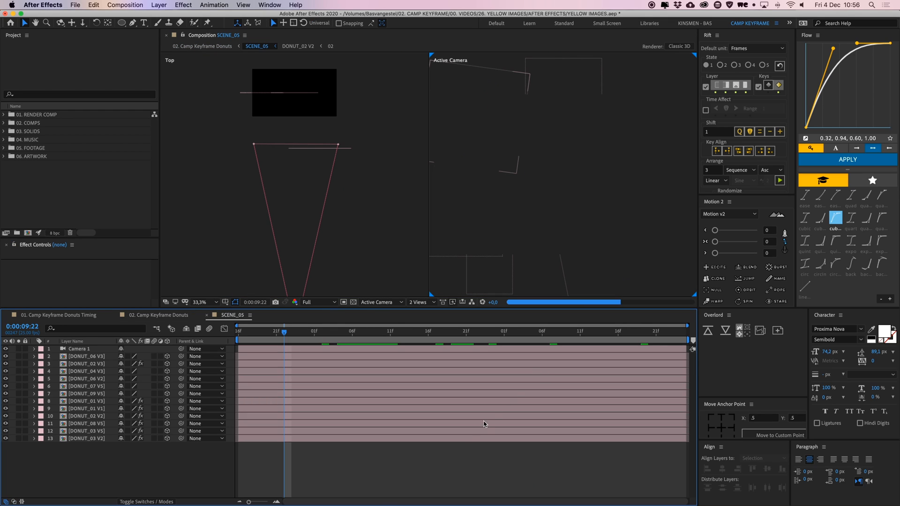
pyautogui.click(418, 301)
pyautogui.click(424, 310)
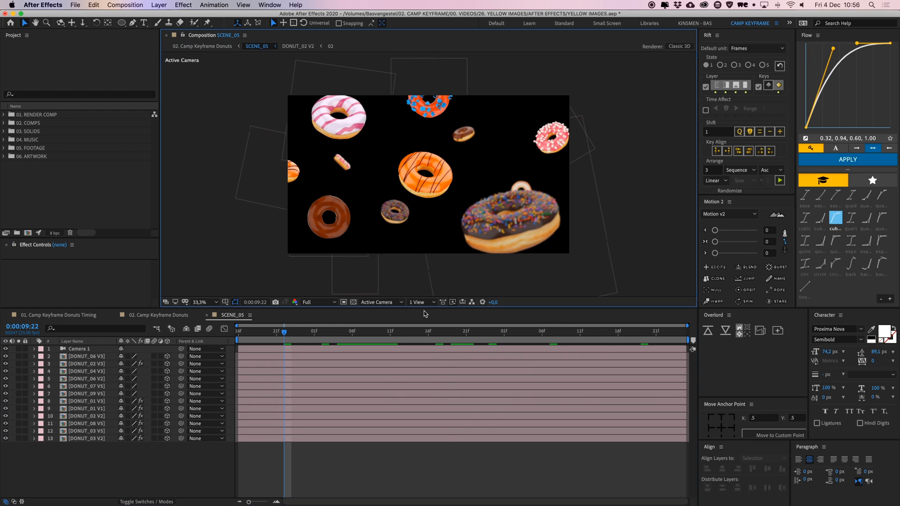
pyautogui.moveTo(461, 172); pyautogui.dragTo(450, 192)
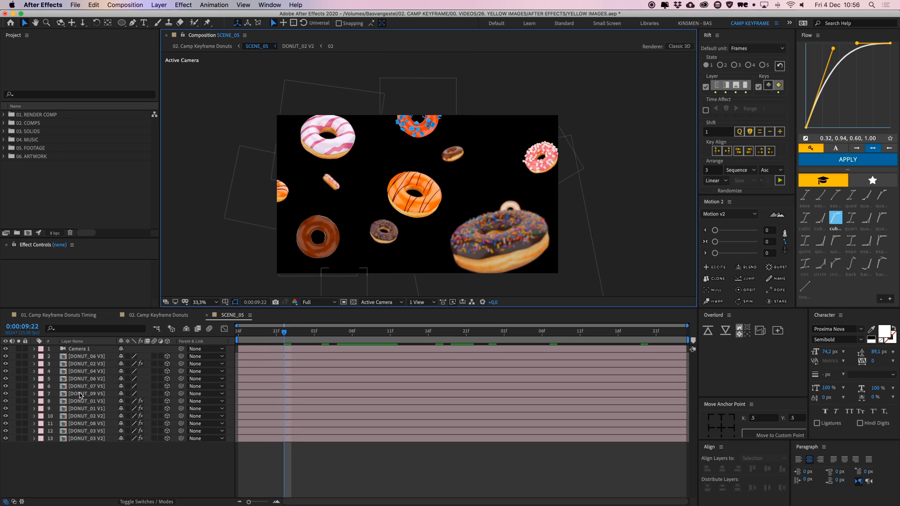
# Select all twelve 3D donut layers in SCENE_05, from DONUT_06 V3 through DONUT_03 V2.
pyautogui.click(84, 357)
pyautogui.keyDown('shift'); pyautogui.click(87, 372); pyautogui.keyUp('shift')
pyautogui.keyDown('shift'); pyautogui.click(89, 400); pyautogui.keyUp('shift')
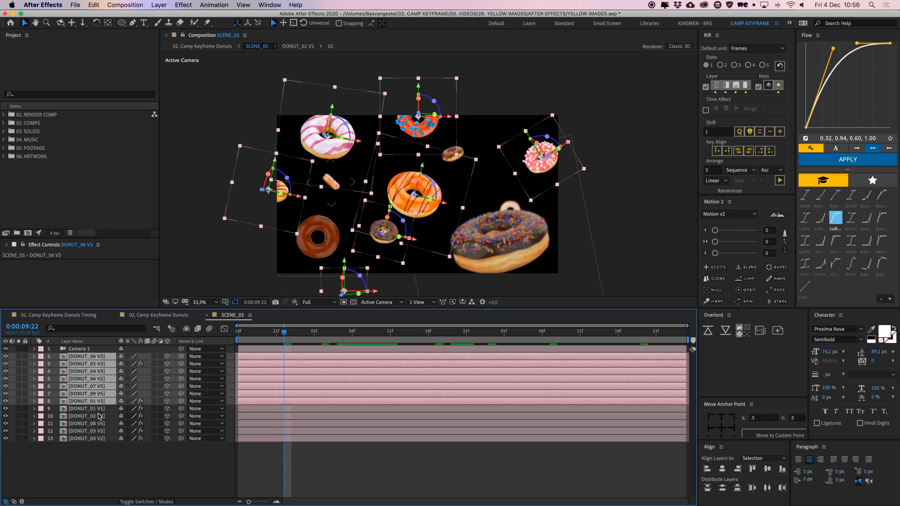
pyautogui.keyDown('shift'); pyautogui.click(100, 440); pyautogui.keyUp('shift')
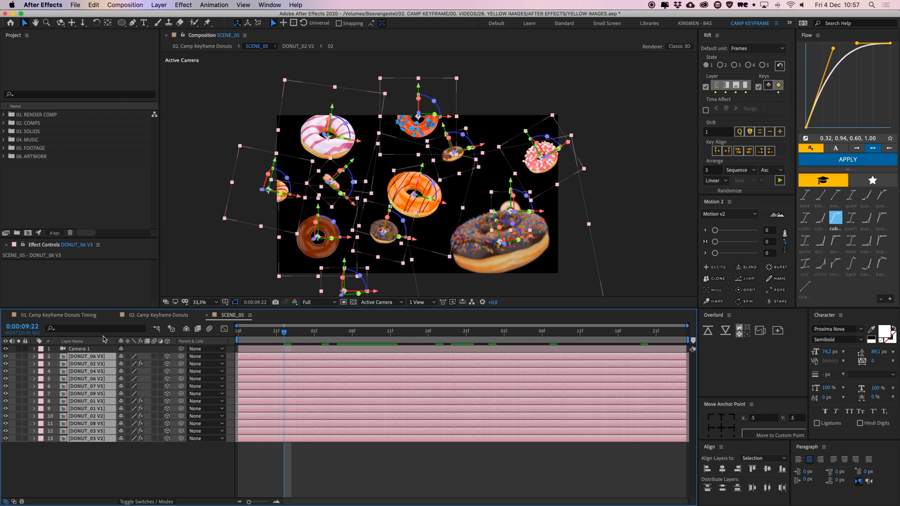
# Reveal Camera 1's Position keyframes, scrub to the start of SCENE_05 at 0:00:09:16, and clear the selection.
pyautogui.click(92, 349)
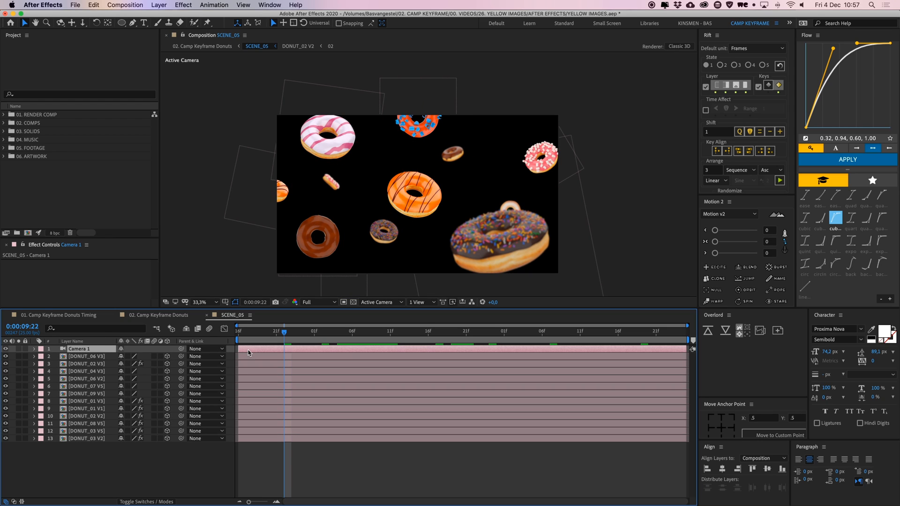
pyautogui.press('p')
pyautogui.moveTo(284, 334); pyautogui.dragTo(238, 359)
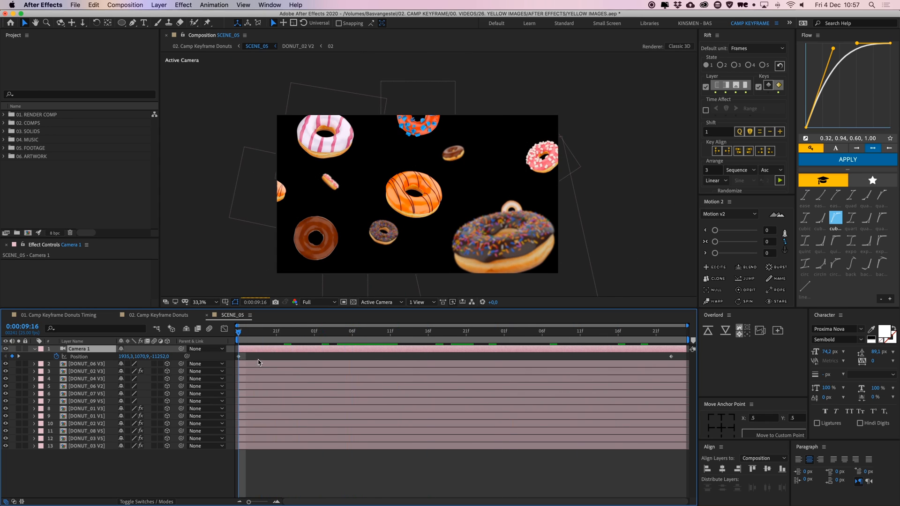
pyautogui.click(366, 478)
# Create a new composition named "camera test" with the HDTV 1080 25 preset.
pyautogui.click(171, 5)
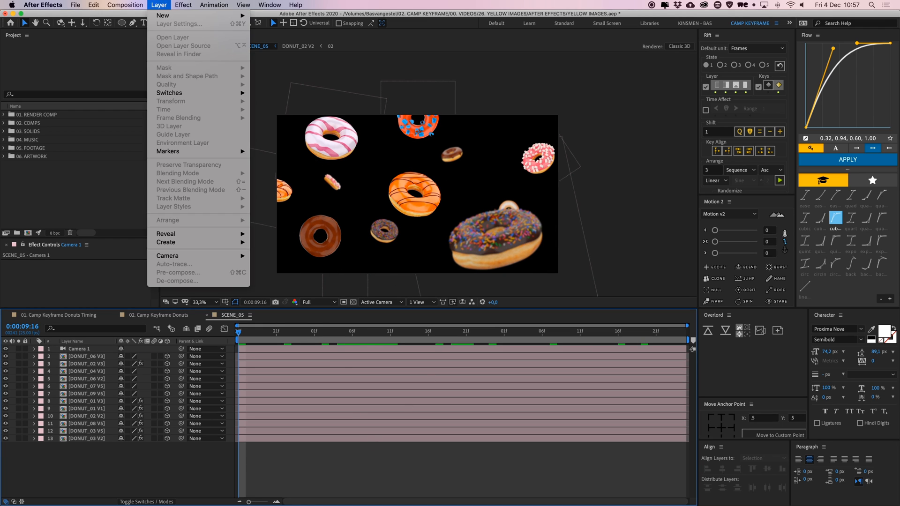
pyautogui.click(135, 15)
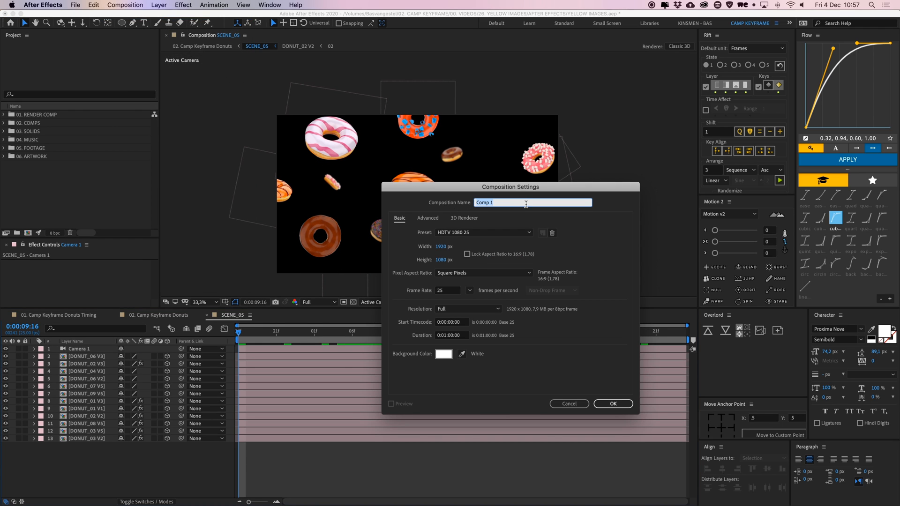
pyautogui.write('camera test')
pyautogui.press('Return')
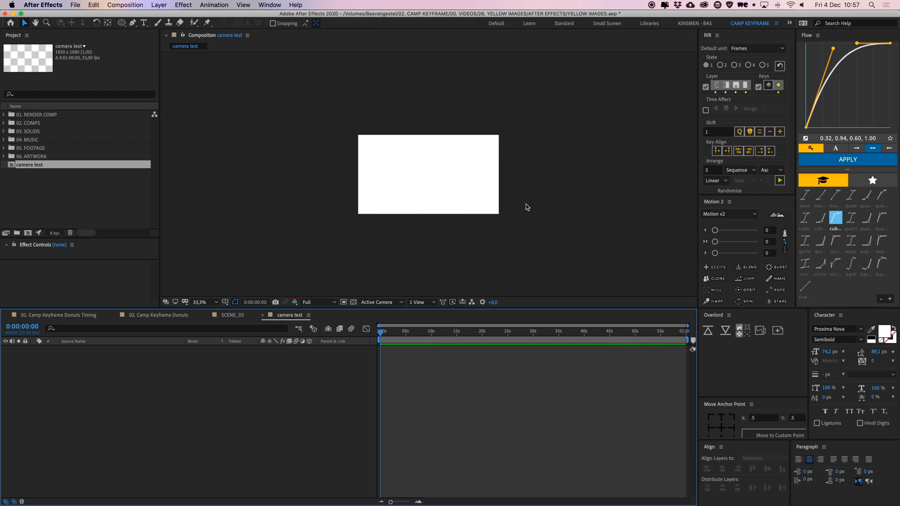
pyautogui.scroll(2, 498, 252)
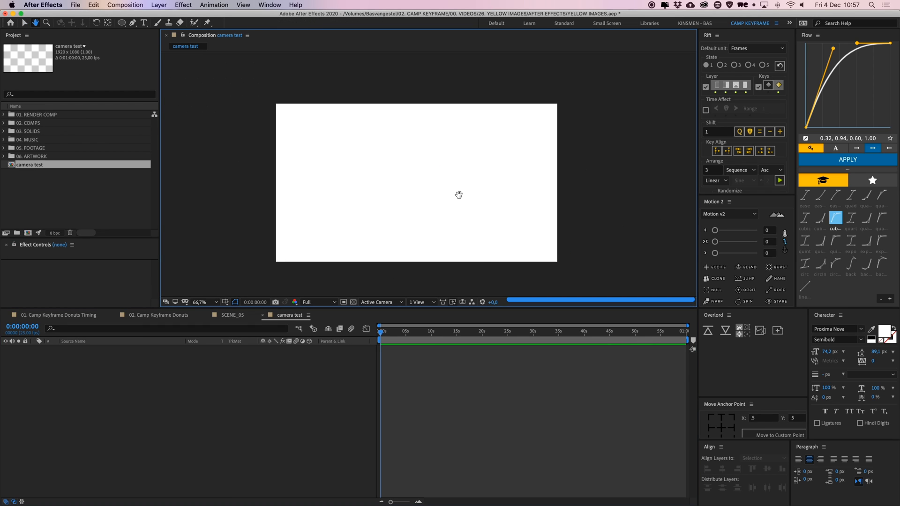
# Draw a blue circle in the upper middle area of the camera test composition and deselect its layer.
pyautogui.click(122, 23)
pyautogui.moveTo(353, 137); pyautogui.dragTo(404, 189)
pyautogui.click(431, 404)
pyautogui.press('v')
pyautogui.click(388, 173)
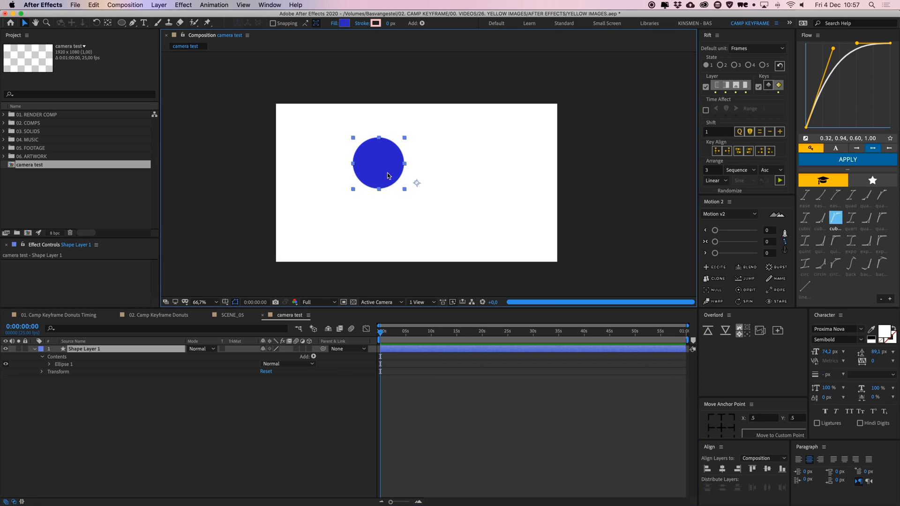
pyautogui.click(444, 388)
# Draw a larger second circle to the lower right of the blue one and fill it light purple (#D197F8).
pyautogui.press('q')
pyautogui.moveTo(432, 155); pyautogui.dragTo(525, 248)
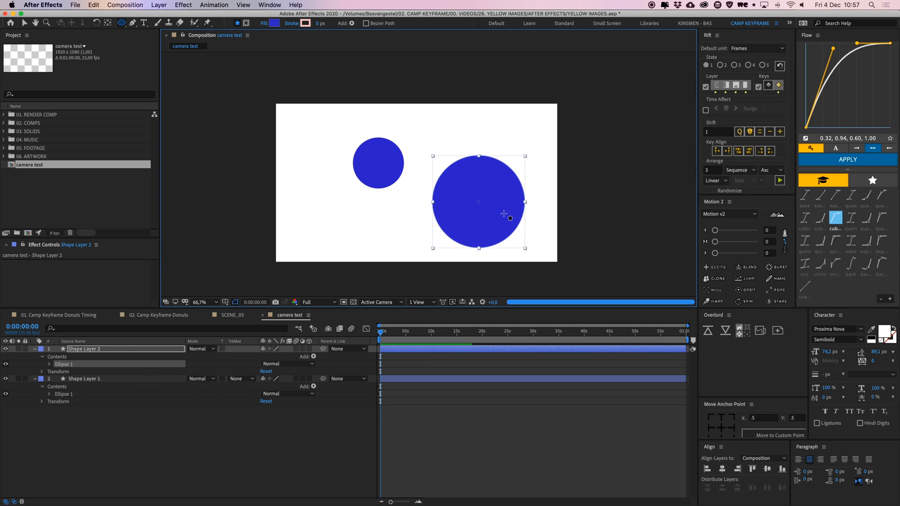
pyautogui.press('v')
pyautogui.click(345, 23)
pyautogui.click(82, 95)
pyautogui.moveTo(152, 120); pyautogui.dragTo(150, 108)
pyautogui.click(73, 84)
pyautogui.click(223, 84)
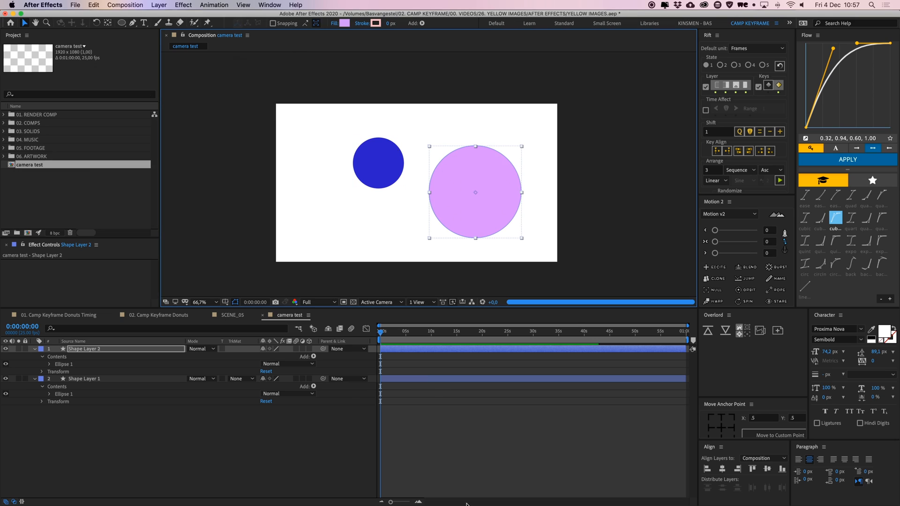
pyautogui.click(428, 252)
# Draw a small third circle below the blue one and fill it pink (#F04BC5).
pyautogui.click(122, 23)
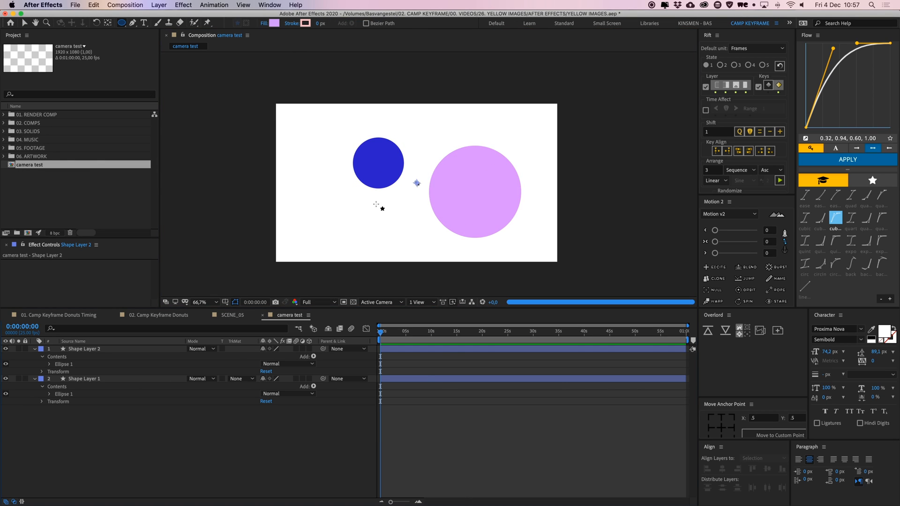
pyautogui.moveTo(380, 207); pyautogui.dragTo(411, 237)
pyautogui.click(344, 23)
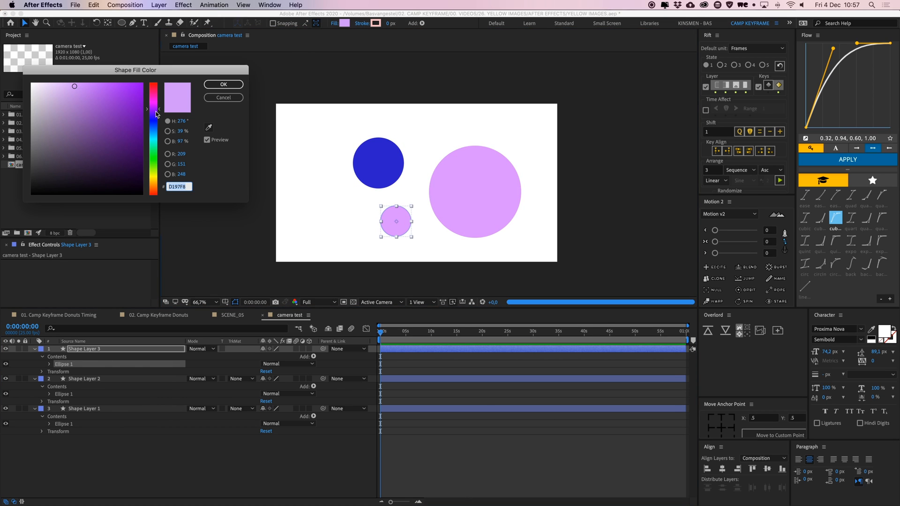
pyautogui.click(153, 98)
pyautogui.moveTo(112, 93); pyautogui.dragTo(109, 89)
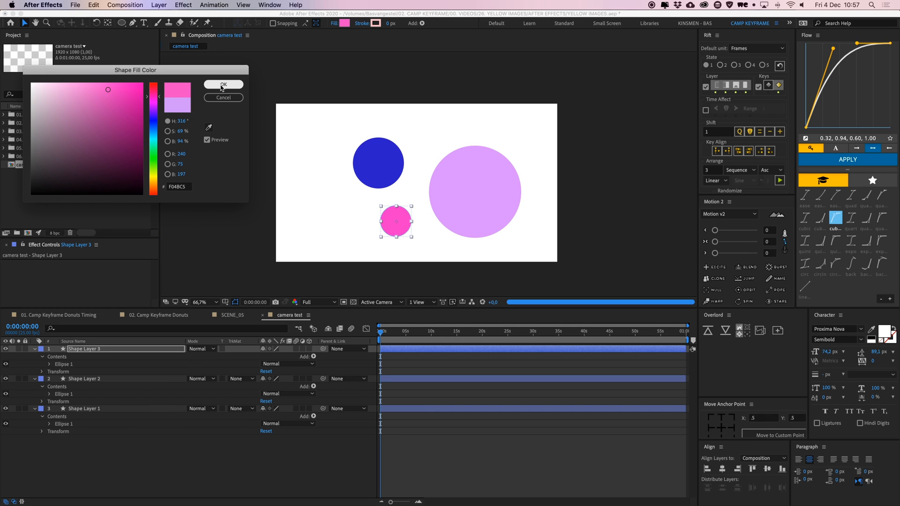
pyautogui.click(223, 85)
# Collapse the three shape layers, make them 3D layers, and shift all circles slightly up and left together.
pyautogui.keyDown('shift'); pyautogui.click(403, 409); pyautogui.keyUp('shift')
pyautogui.click(721, 428)
pyautogui.click(507, 452)
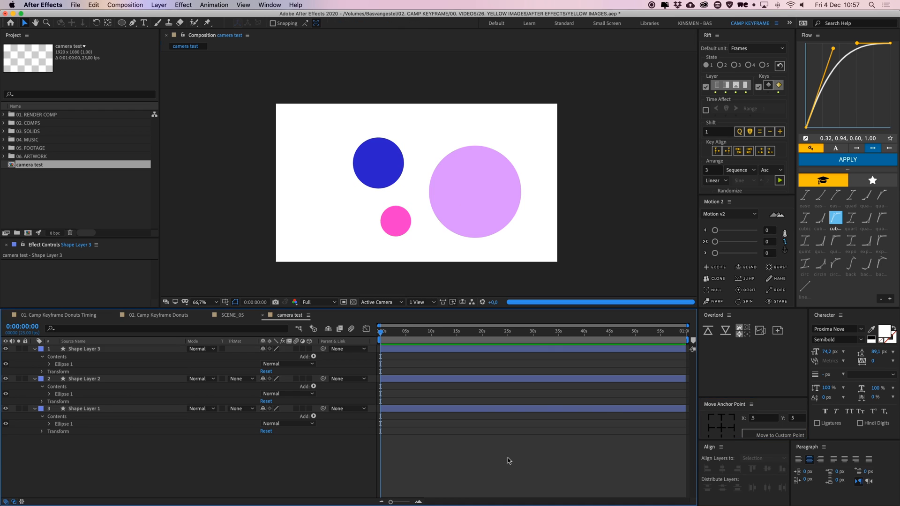
pyautogui.press('u')
pyautogui.moveTo(308, 349); pyautogui.dragTo(309, 363)
pyautogui.click(441, 201)
pyautogui.press('super+a')
pyautogui.moveTo(467, 202); pyautogui.dragTo(454, 198)
pyautogui.click(419, 370)
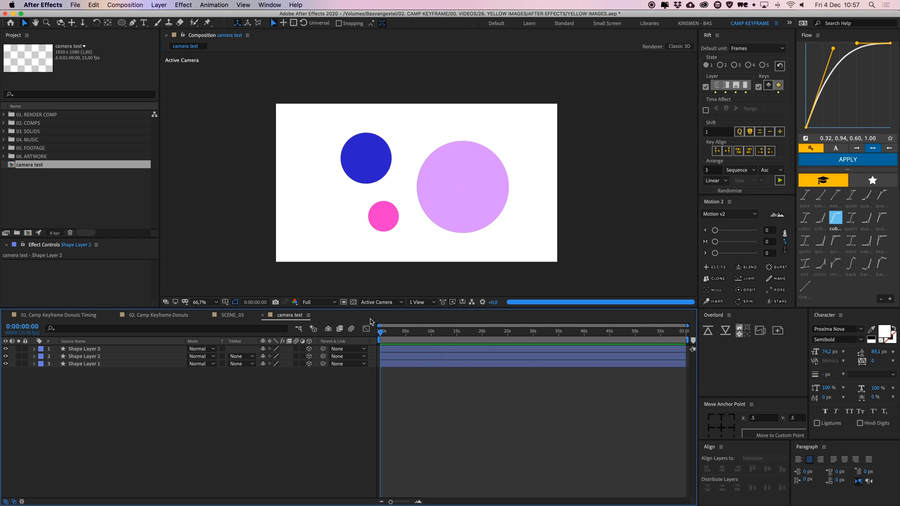
# Add a two-node camera with a 160 mm focal length to the composition.
pyautogui.click(158, 9)
pyautogui.moveTo(163, 16)
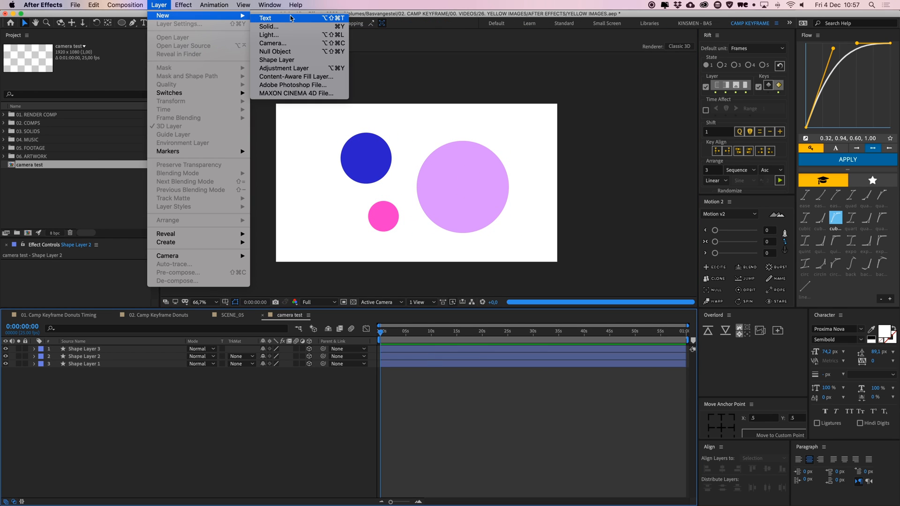
pyautogui.click(273, 43)
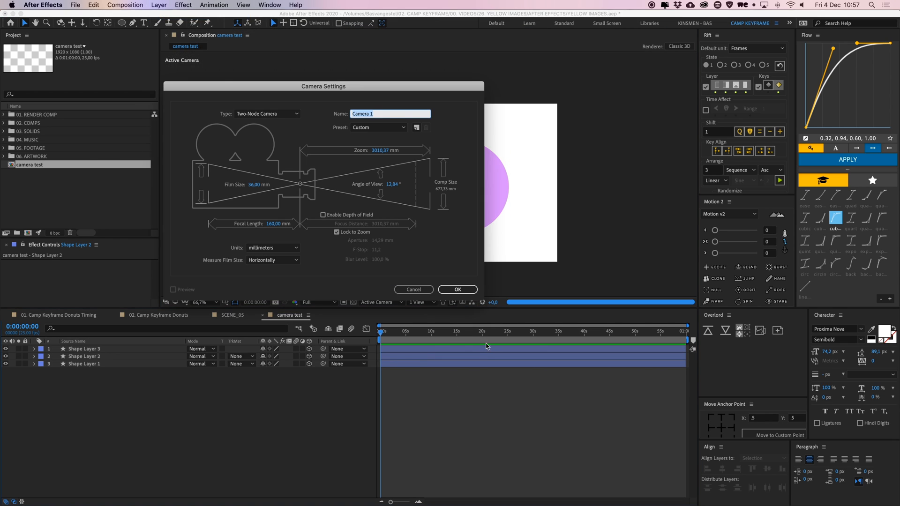
pyautogui.click(456, 289)
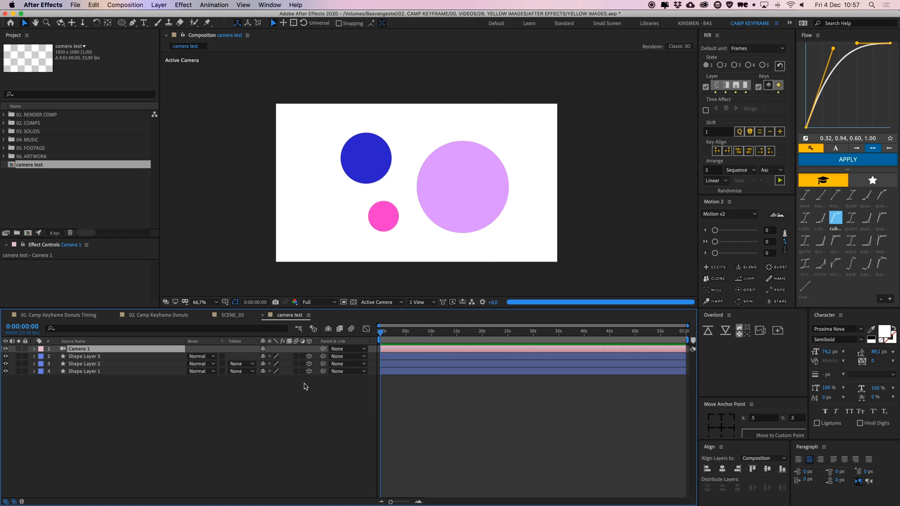
# Set the viewer layout to 2 Views and frame the camera and layers in the Top view at 20% magnification.
pyautogui.click(418, 303)
pyautogui.click(440, 321)
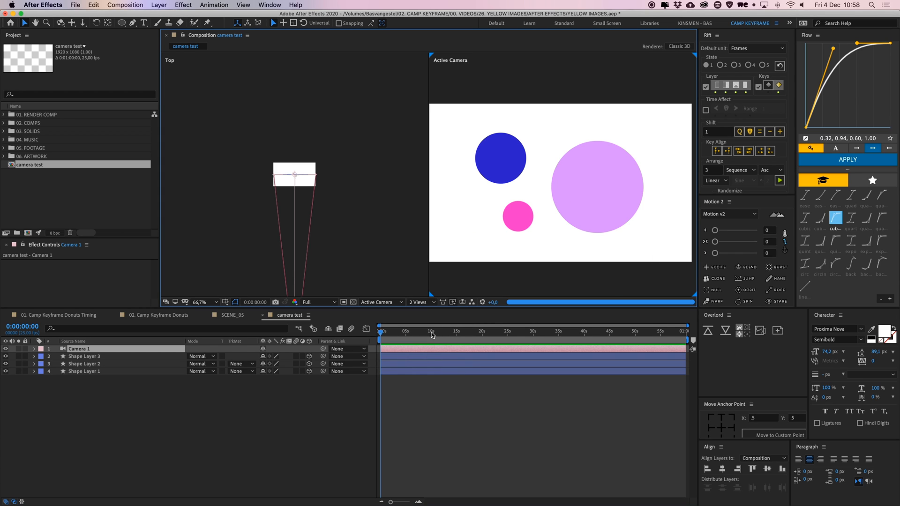
pyautogui.click(333, 123)
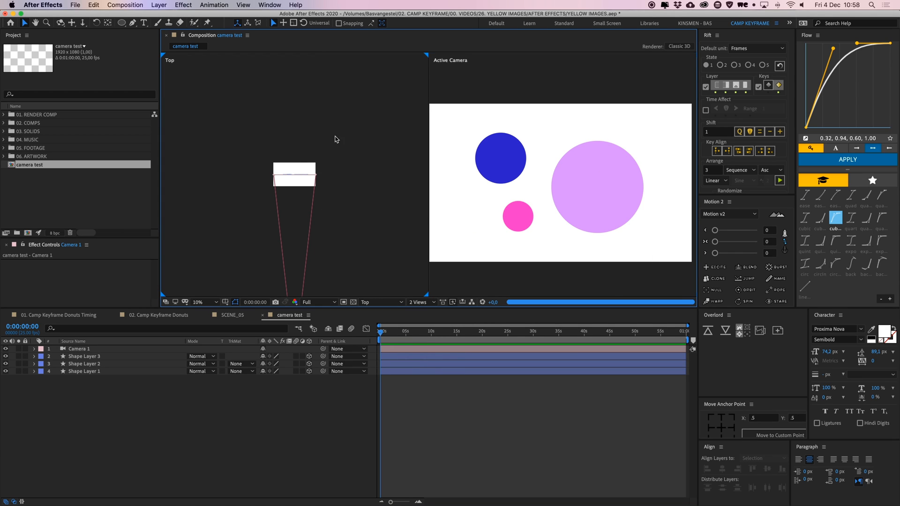
pyautogui.click(382, 302)
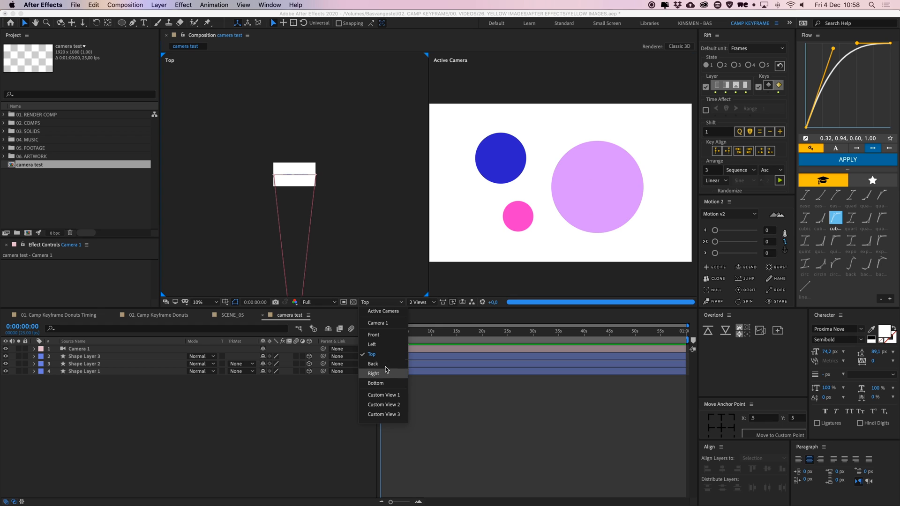
pyautogui.click(339, 169)
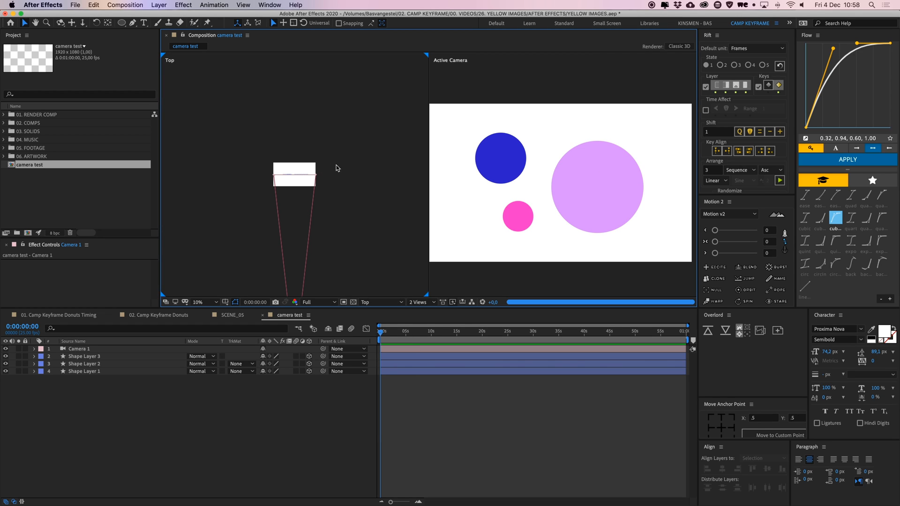
pyautogui.scroll(3, 360, 143)
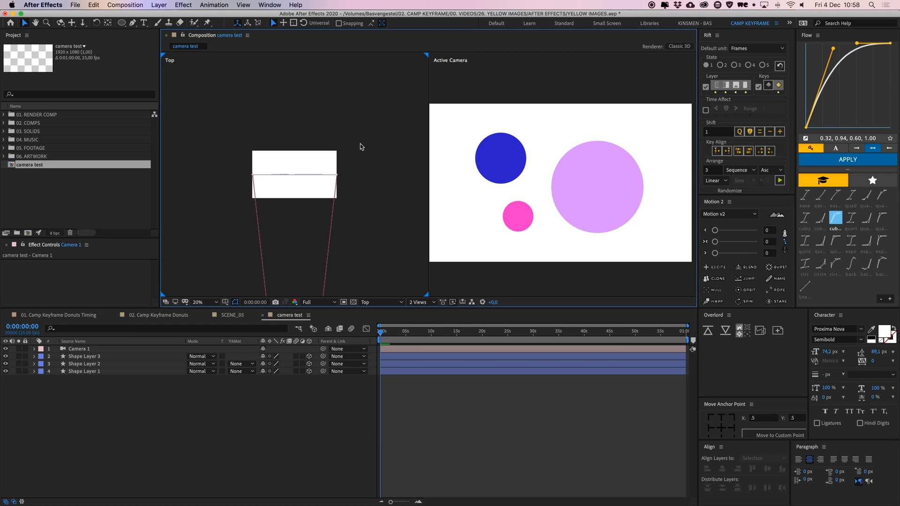
pyautogui.click(609, 172)
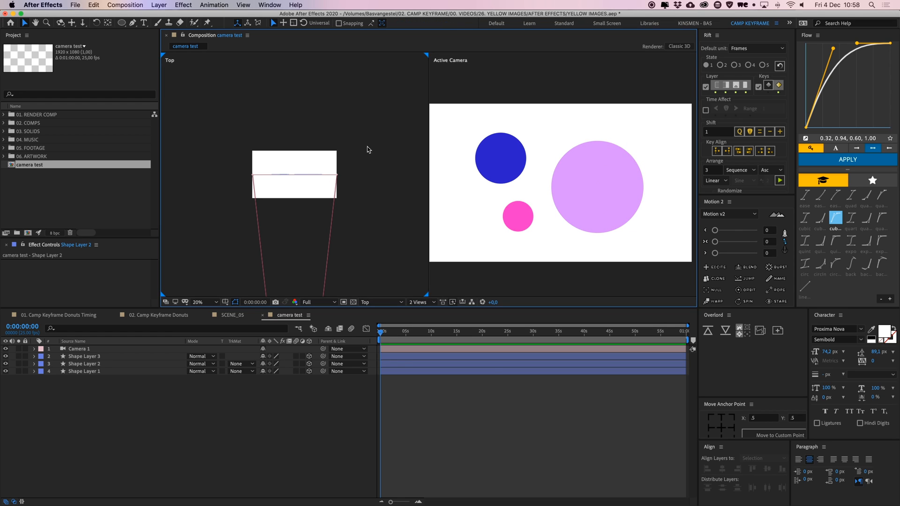
pyautogui.click(326, 183)
pyautogui.moveTo(347, 278); pyautogui.dragTo(373, 217)
# Set Camera 1's Zoom to 2000 pixels in its Camera Options.
pyautogui.click(77, 348)
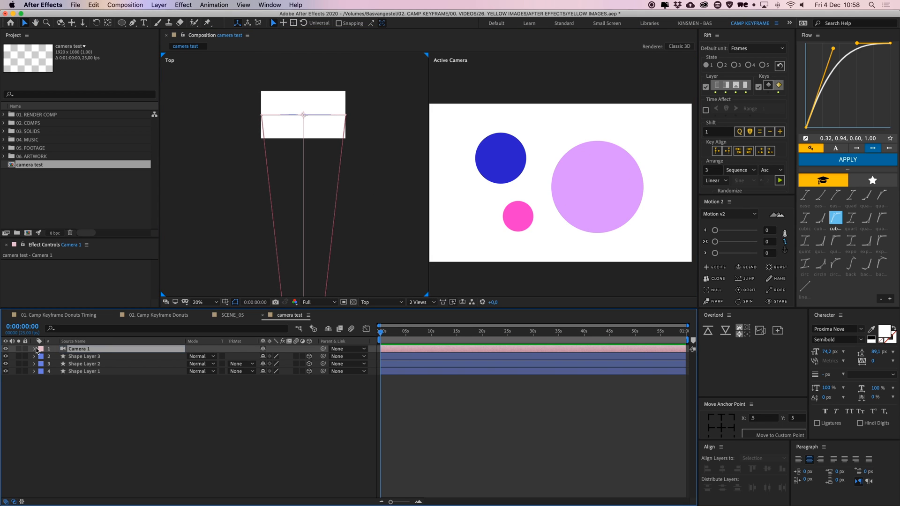
pyautogui.click(36, 349)
pyautogui.click(42, 357)
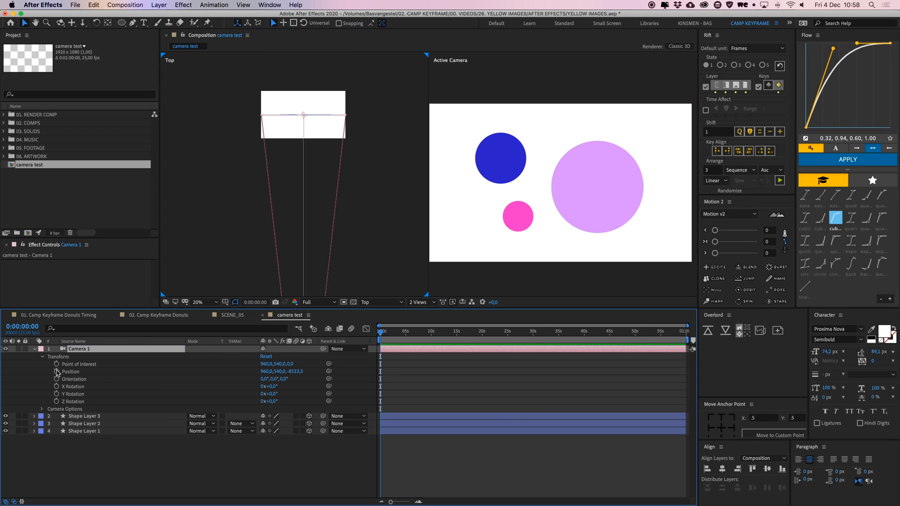
pyautogui.click(42, 409)
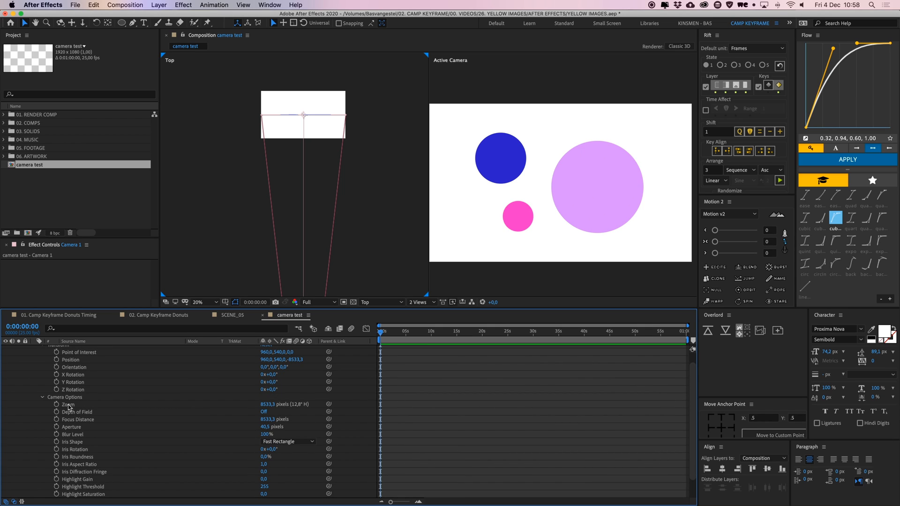
pyautogui.click(265, 404)
pyautogui.write('2000')
pyautogui.press('Return')
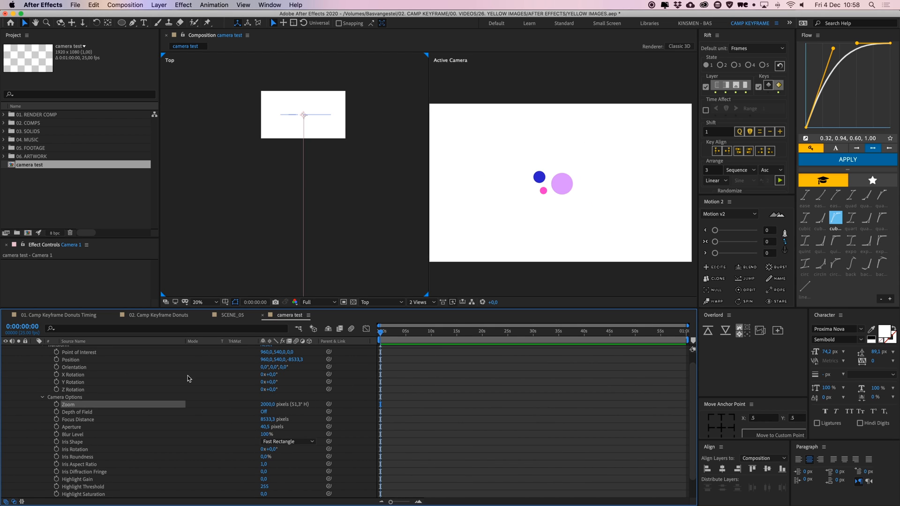
pyautogui.scroll(1, 31, 376)
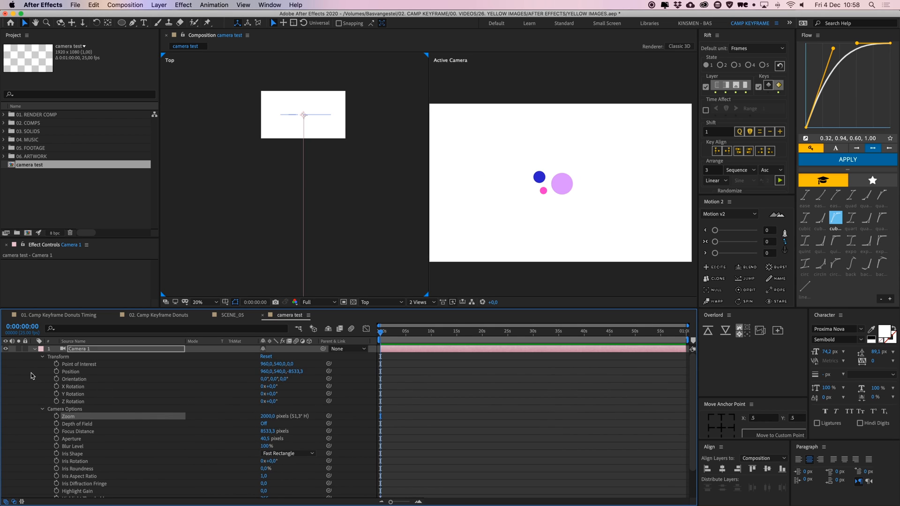
pyautogui.click(42, 409)
# Move Camera 1 forward along its Z axis in the Top view to about Z -3683.
pyautogui.moveTo(343, 276); pyautogui.dragTo(341, 81)
pyautogui.moveTo(349, 186); pyautogui.dragTo(346, 146)
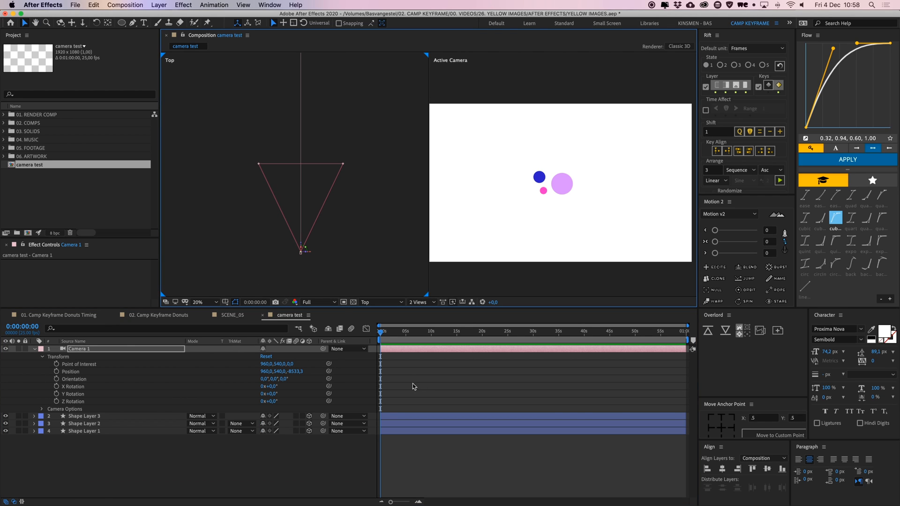
pyautogui.moveTo(300, 244); pyautogui.dragTo(300, 50)
pyautogui.press('space')
pyautogui.moveTo(333, 97); pyautogui.dragTo(328, 249)
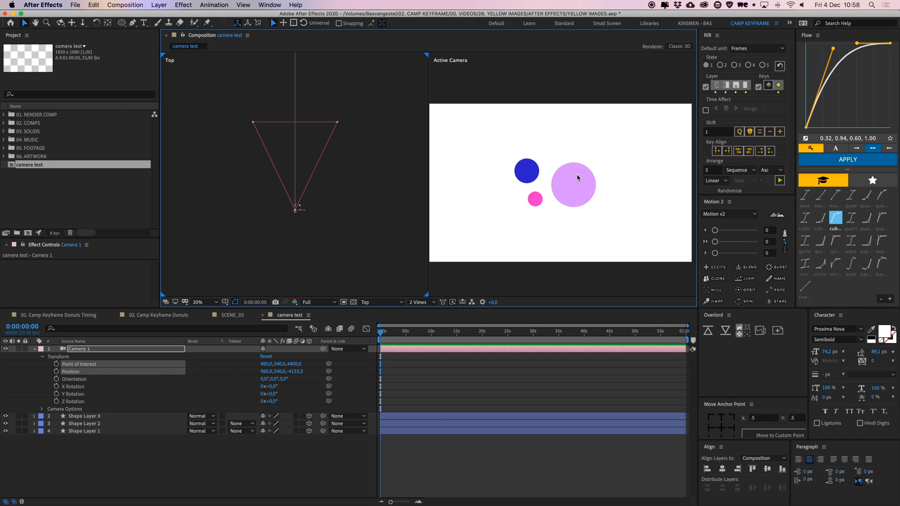
pyautogui.press('space')
pyautogui.moveTo(355, 179); pyautogui.dragTo(362, 255)
pyautogui.moveTo(302, 285); pyautogui.dragTo(302, 265)
pyautogui.press('space')
pyautogui.moveTo(344, 119); pyautogui.dragTo(352, 171)
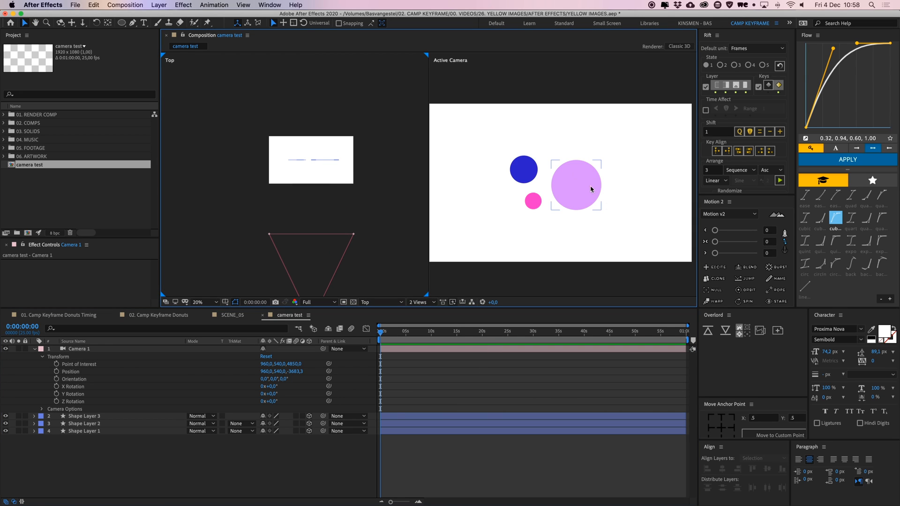
# Spread the circles in depth, moving the purple one toward the camera to about Z -1510 and the pink one back to about Z 1920.
pyautogui.click(588, 184)
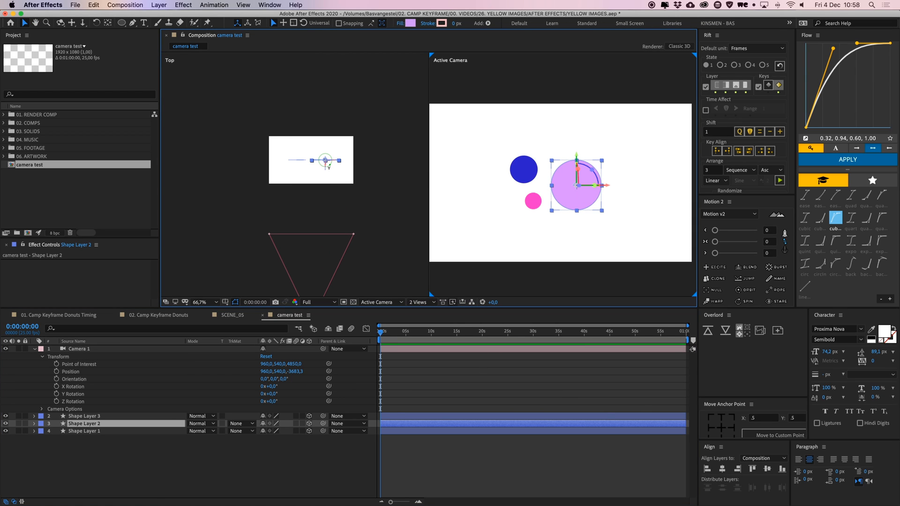
pyautogui.moveTo(327, 172); pyautogui.dragTo(333, 239)
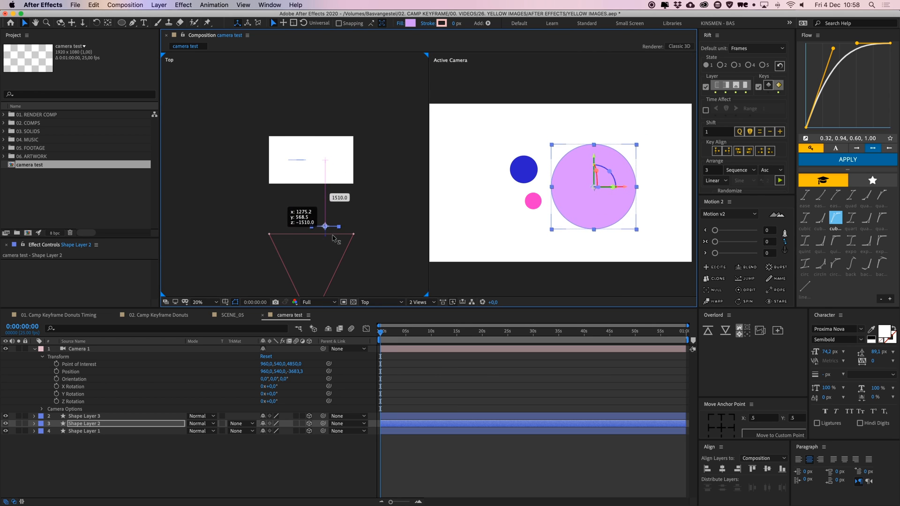
pyautogui.click(301, 161)
pyautogui.moveTo(303, 173); pyautogui.dragTo(302, 75)
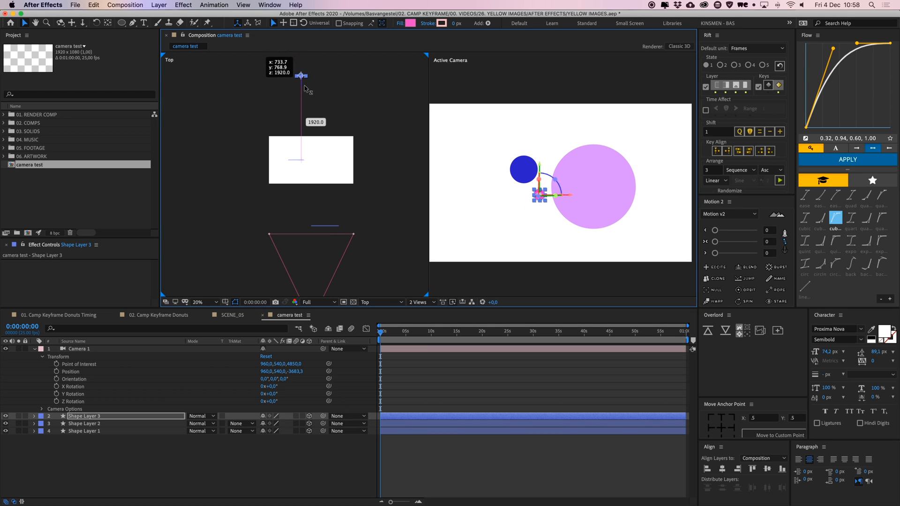
# Select Camera 1 and move it closer to the circles along Z, to about Z -3343.
pyautogui.click(417, 350)
pyautogui.moveTo(353, 212); pyautogui.dragTo(352, 170)
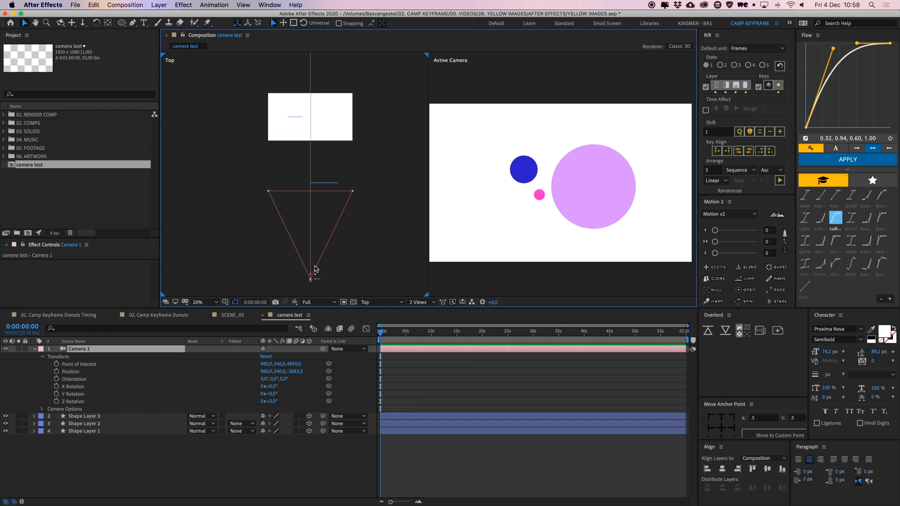
pyautogui.moveTo(311, 273); pyautogui.dragTo(346, 252)
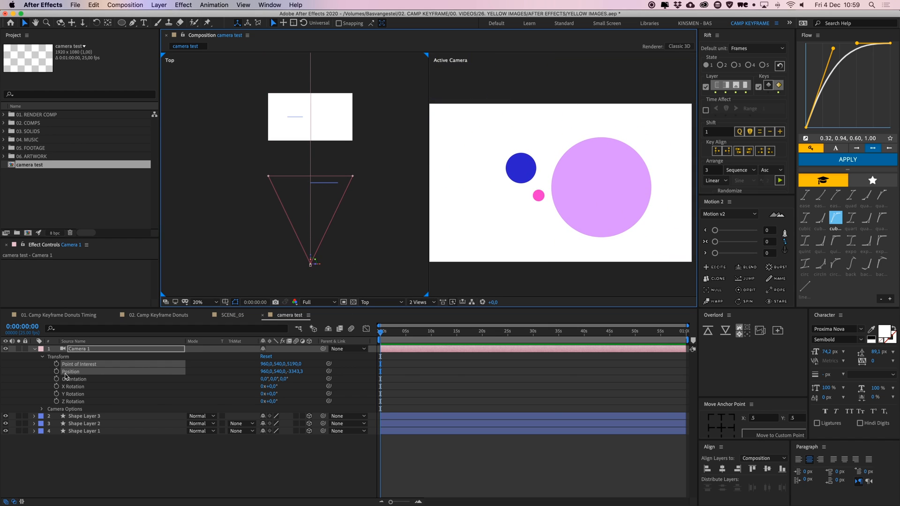
# Keyframe Camera 1's Position at 0:00:00:00, and at 0:00:03:05 move it forward past the purple circle to about Z -1323.
pyautogui.hotkey('alt', 'shift', 'p')
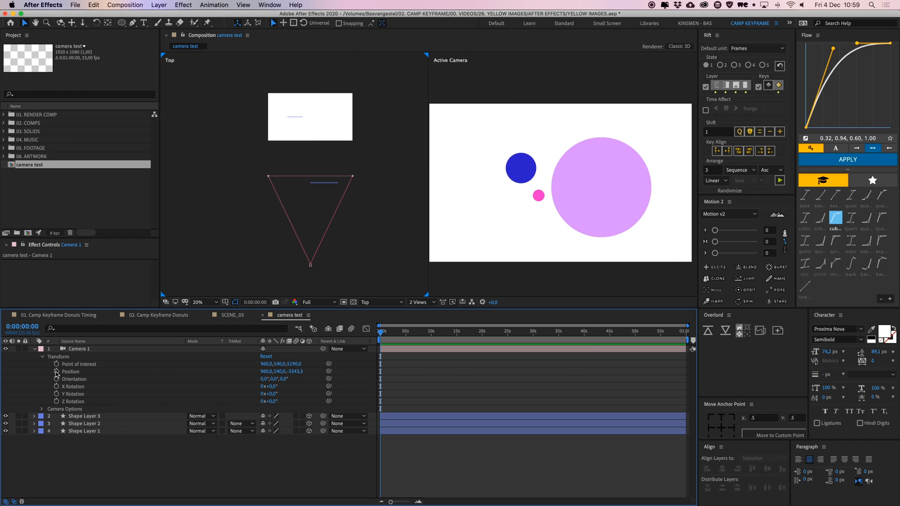
pyautogui.moveTo(418, 334); pyautogui.dragTo(397, 335)
pyautogui.moveTo(310, 258); pyautogui.dragTo(311, 174)
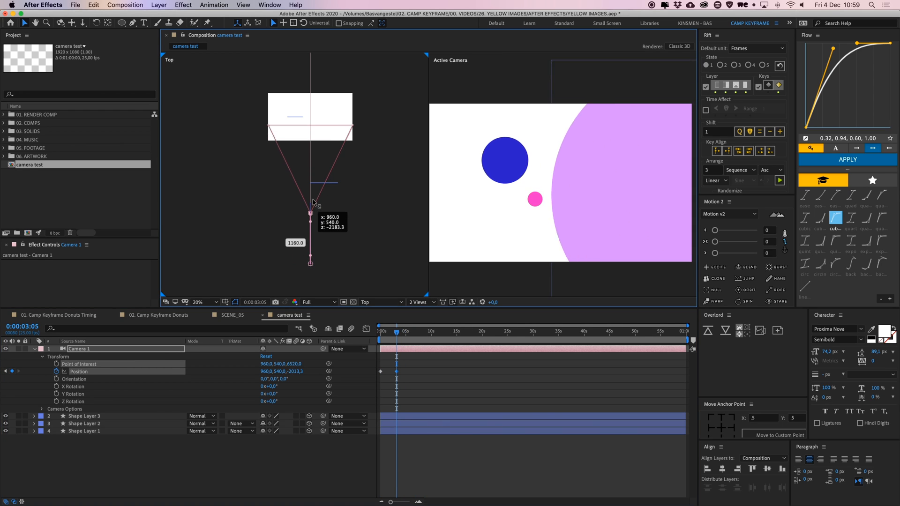
# Preview the camera move from the start of the composition and clear the layer selection.
pyautogui.press('Home')
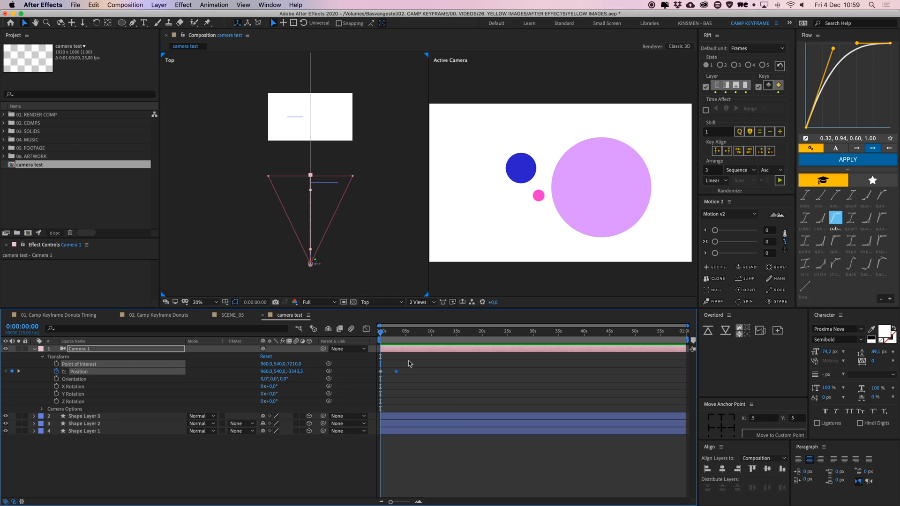
pyautogui.press('space')
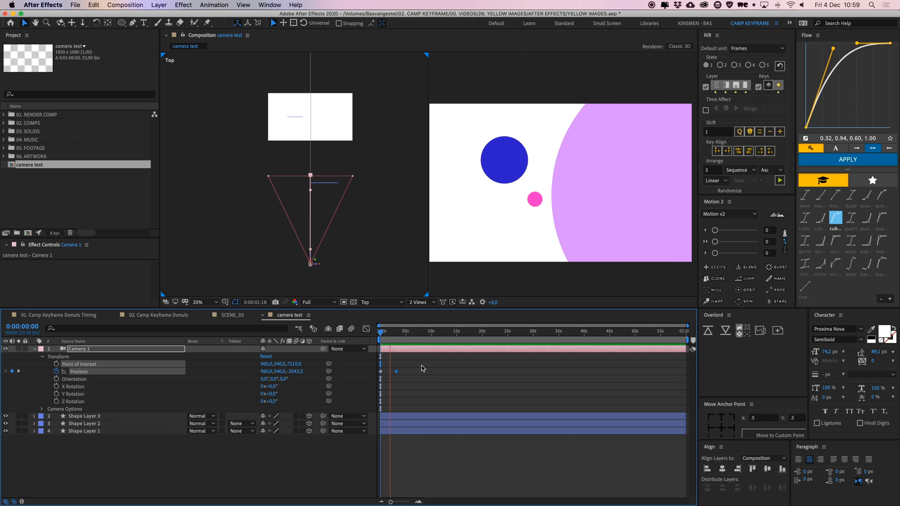
pyautogui.press('space')
pyautogui.click(434, 364)
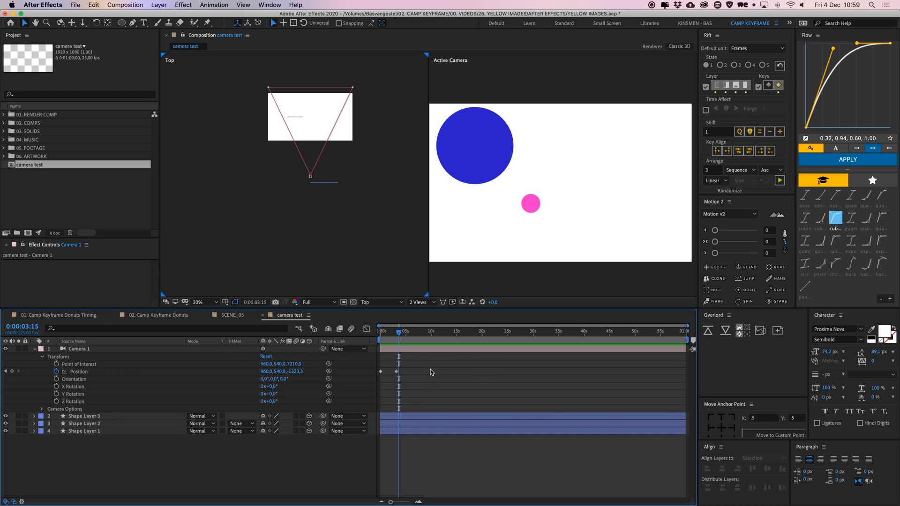
# Delete the camera test composition from the project.
pyautogui.click(40, 164)
pyautogui.press('Delete')
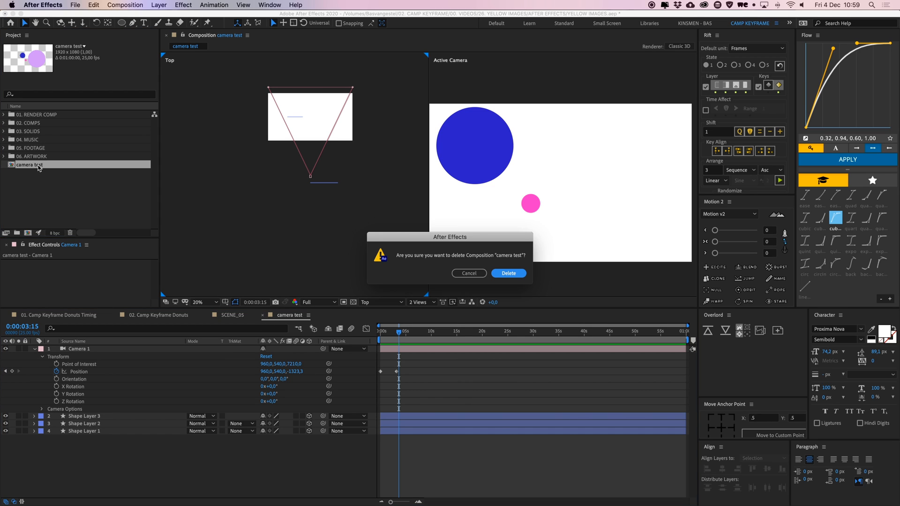
pyautogui.press('Return')
pyautogui.click(355, 482)
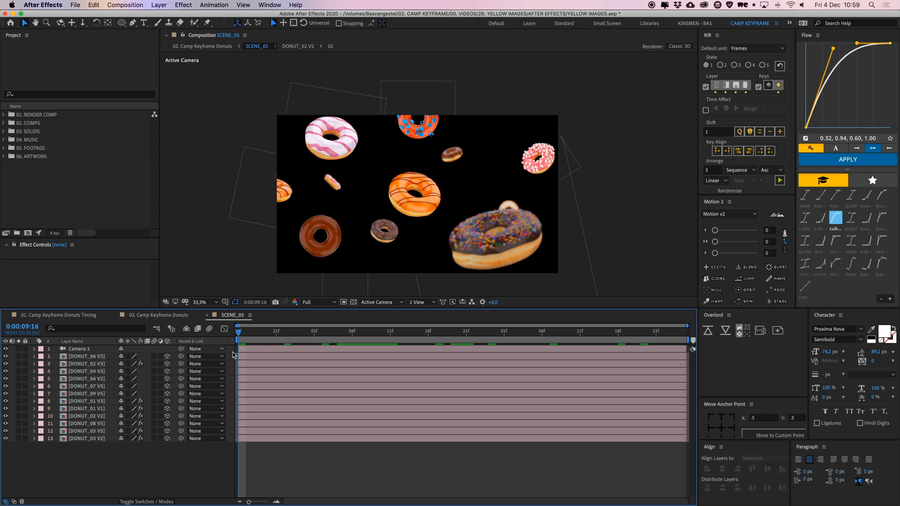
# Show SCENE_05 in two horizontal views at 0:00:10:09 and select the large sprinkled chocolate donut in the foreground.
pyautogui.click(77, 349)
pyautogui.click(420, 302)
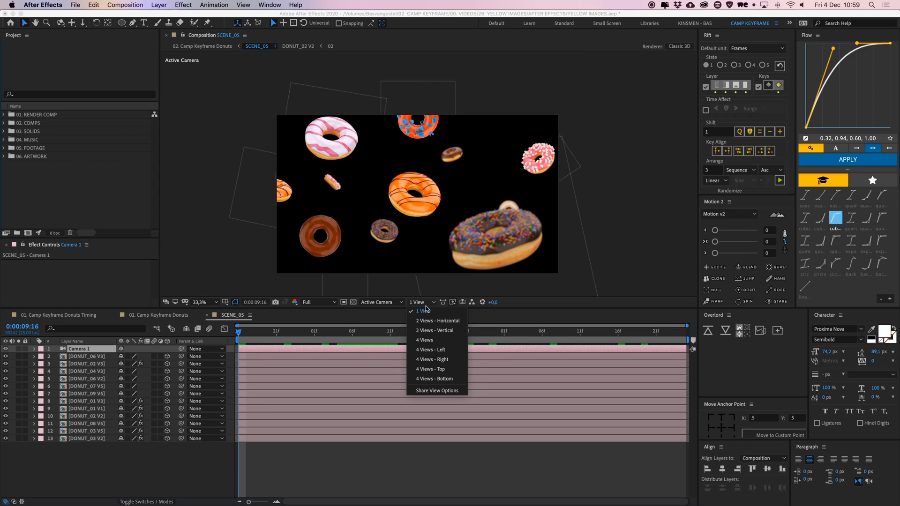
pyautogui.click(446, 322)
pyautogui.moveTo(260, 331); pyautogui.dragTo(375, 338)
pyautogui.click(609, 248)
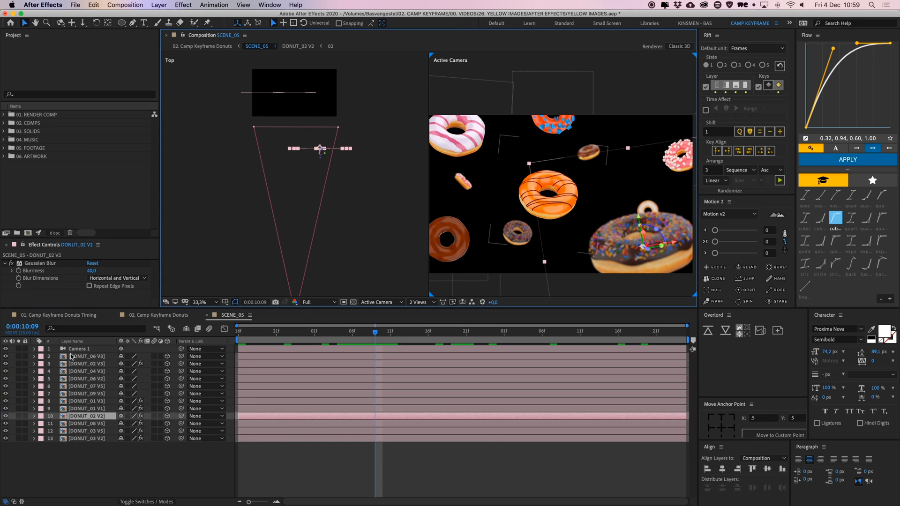
# Examine Camera 1's Camera Options, including Depth of Field, collapse them again and clear the selection.
pyautogui.click(43, 349)
pyautogui.click(34, 349)
pyautogui.click(42, 365)
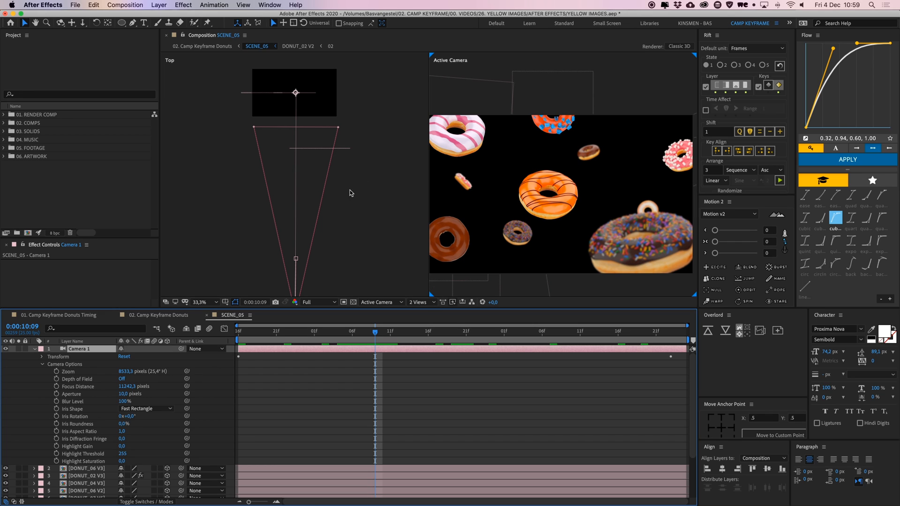
pyautogui.click(42, 365)
pyautogui.click(34, 349)
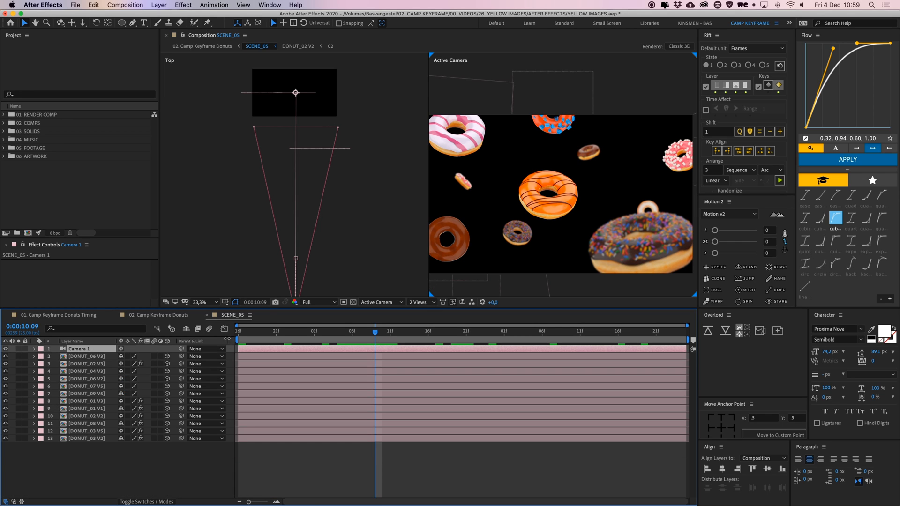
pyautogui.click(485, 474)
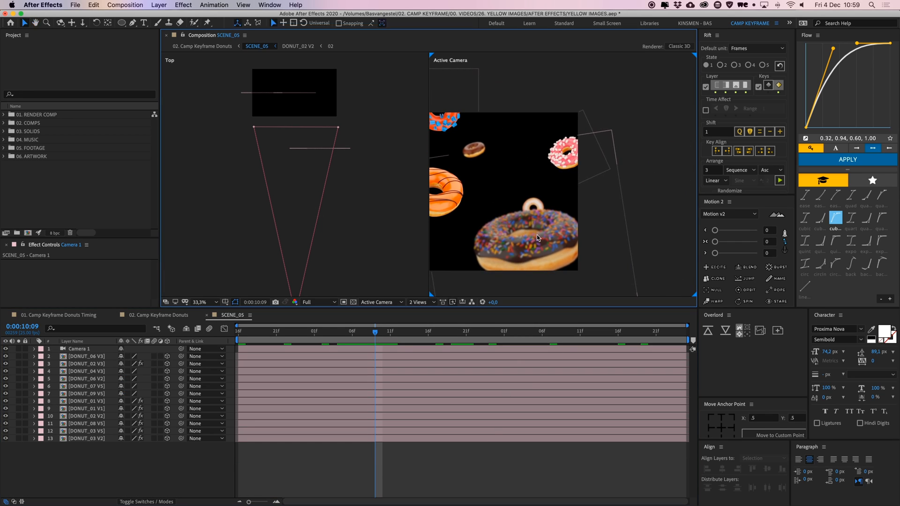
# Inspect the Gaussian Blur on the large chocolate, small chocolate and small marshmallow donuts, returning the viewer to a single view.
pyautogui.click(536, 235)
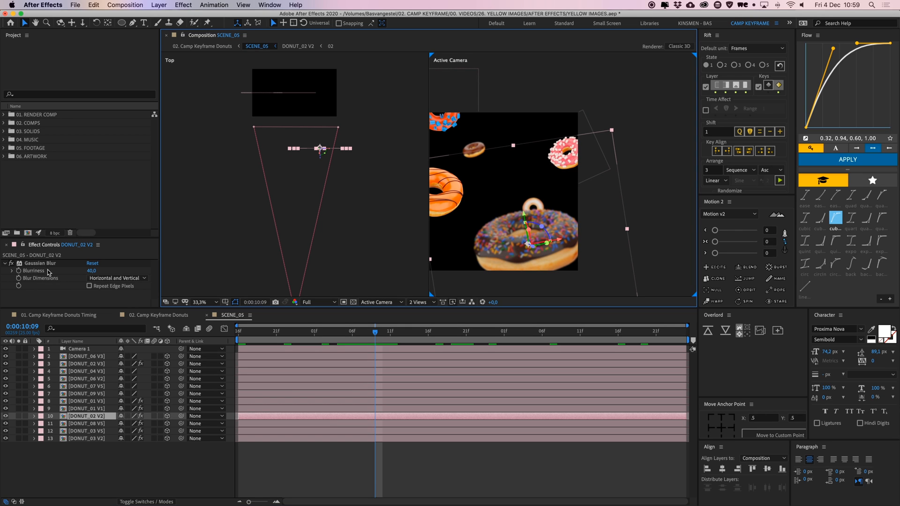
pyautogui.click(418, 302)
pyautogui.click(429, 314)
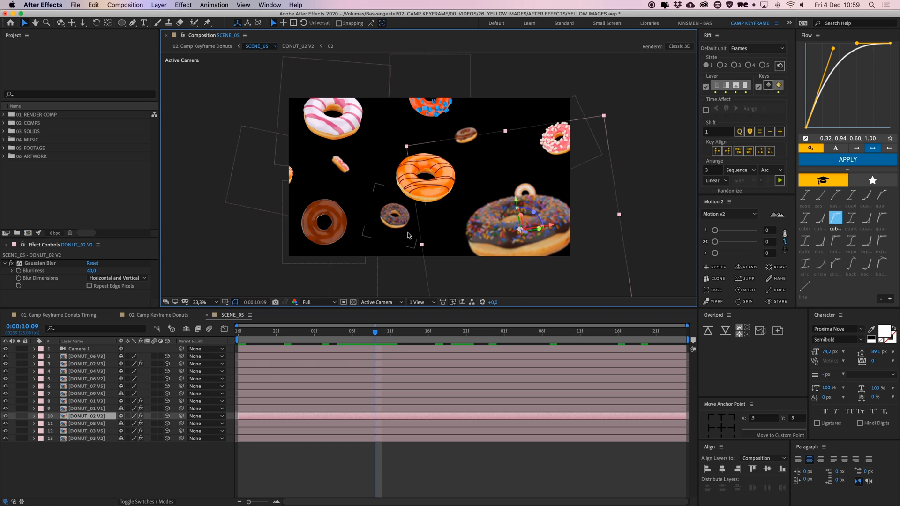
pyautogui.click(407, 235)
pyautogui.click(396, 234)
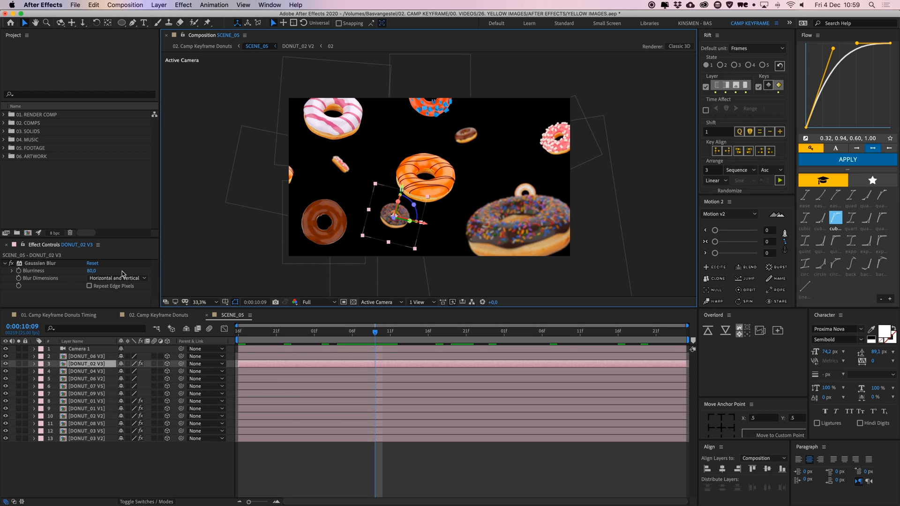
pyautogui.click(341, 171)
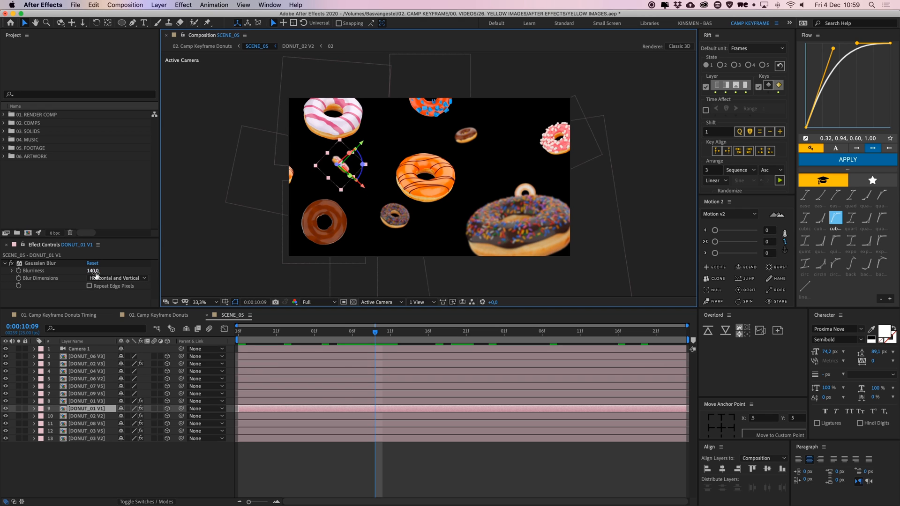
pyautogui.click(464, 466)
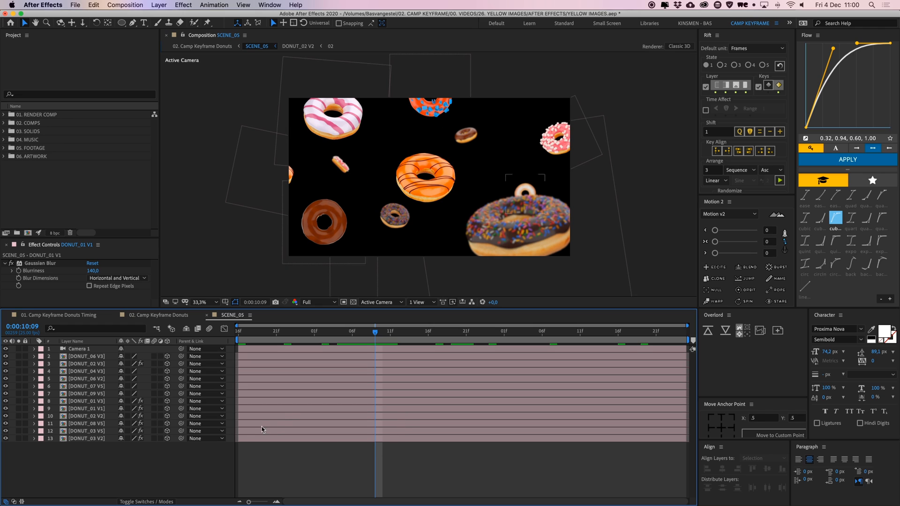
# Reveal the rotation properties of all SCENE_05 donut layers and scrub back to 0:00:10:04 to examine their Z Rotation animation.
pyautogui.click(104, 357)
pyautogui.press('r')
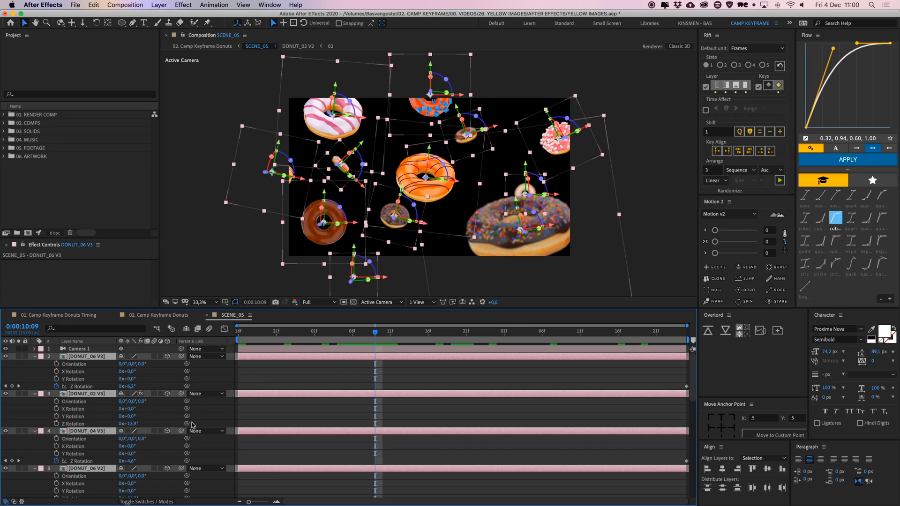
pyautogui.click(683, 379)
pyautogui.click(679, 357)
pyautogui.moveTo(680, 333); pyautogui.dragTo(337, 335)
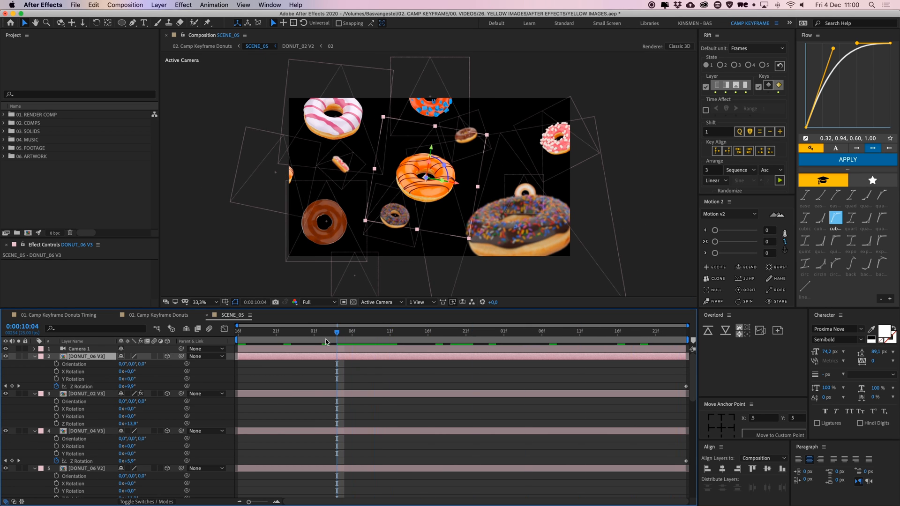
# Solo the DONUT_06 V3 layer, preview its rotation and reveal the layers' keyframed properties.
pyautogui.click(19, 356)
pyautogui.press('space')
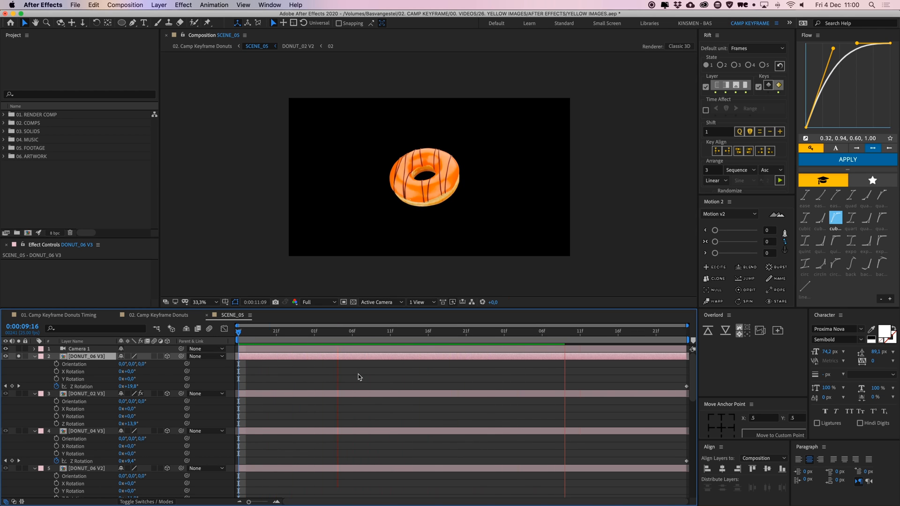
pyautogui.press('space')
pyautogui.press('u')
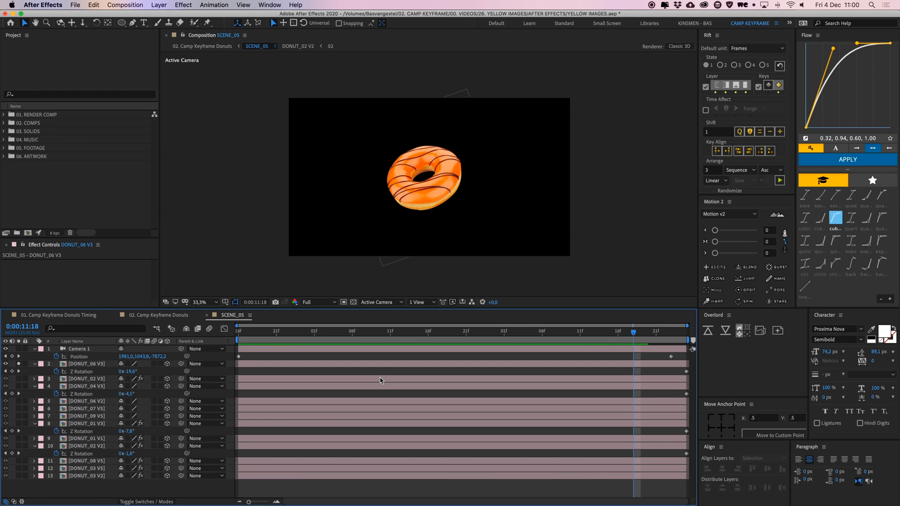
# Check the main donut composition at 0:00:11:15, and turn off the solo on DONUT_06 V3 inside SCENE_05.
pyautogui.press('super+w')
pyautogui.click(456, 434)
pyautogui.moveTo(560, 332); pyautogui.dragTo(560, 332)
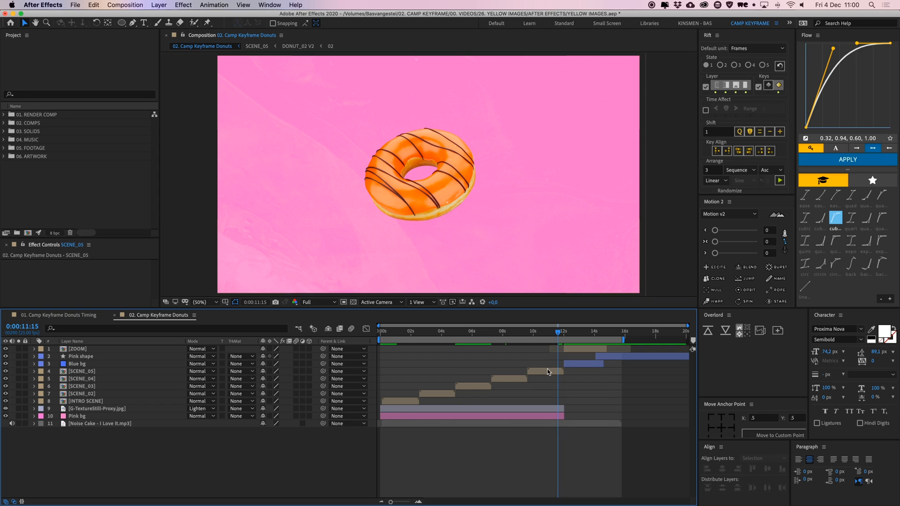
pyautogui.doubleClick(61, 372)
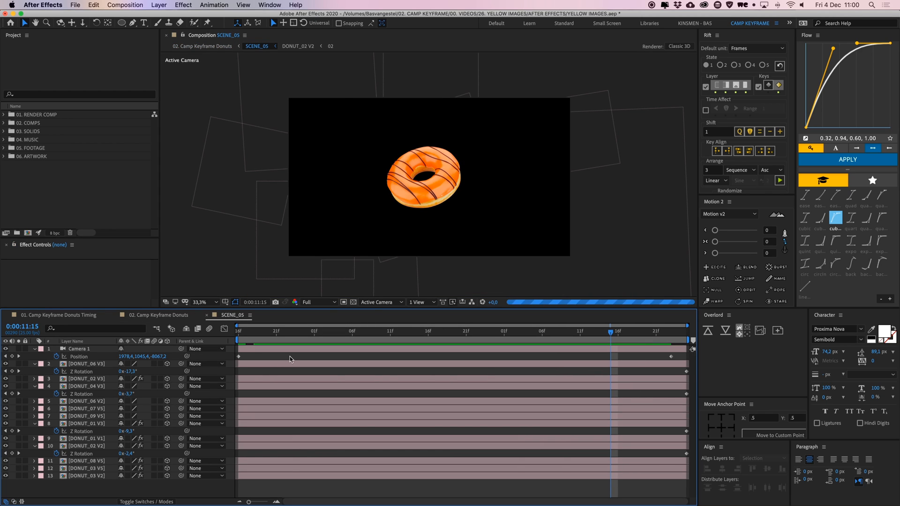
pyautogui.press('super+w')
pyautogui.click(576, 375)
# Reveal SCENE_05's Scale keyframes and scrub through the scale-up between 0:00:11:15 and 0:00:12:00.
pyautogui.click(555, 372)
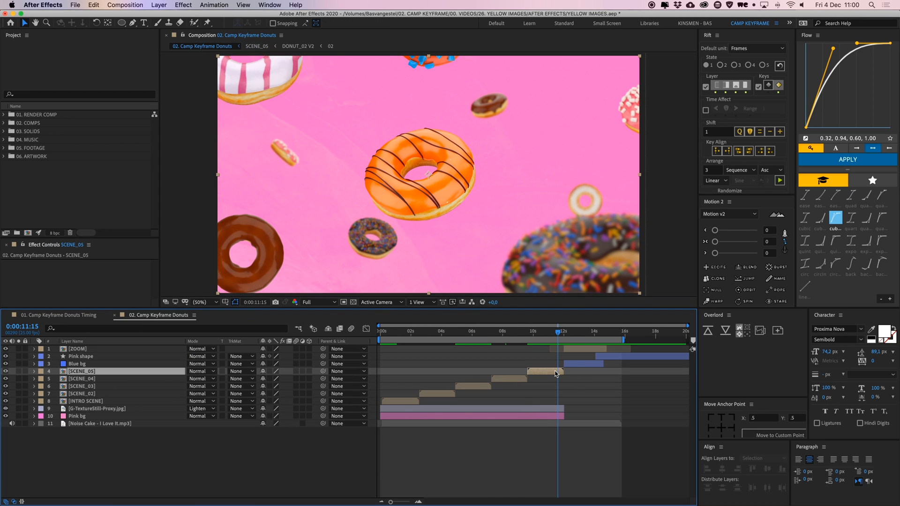
pyautogui.press('s')
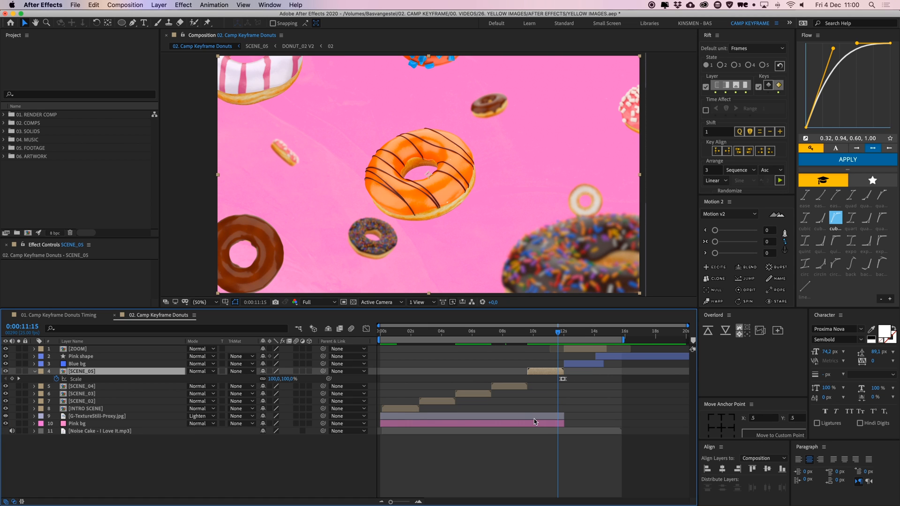
pyautogui.click(564, 332)
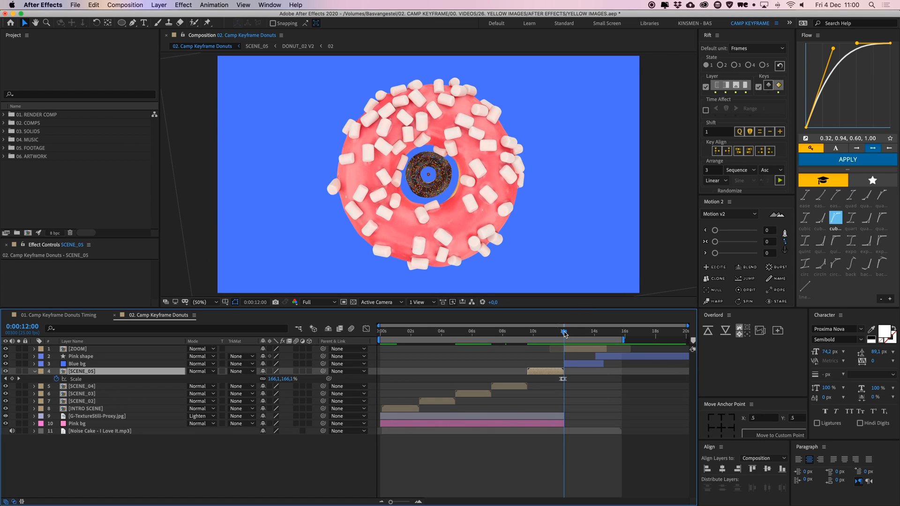
pyautogui.moveTo(564, 334)
pyautogui.mouseDown()
pyautogui.moveTo(605, 332)
pyautogui.moveTo(560, 333)
pyautogui.mouseUp()
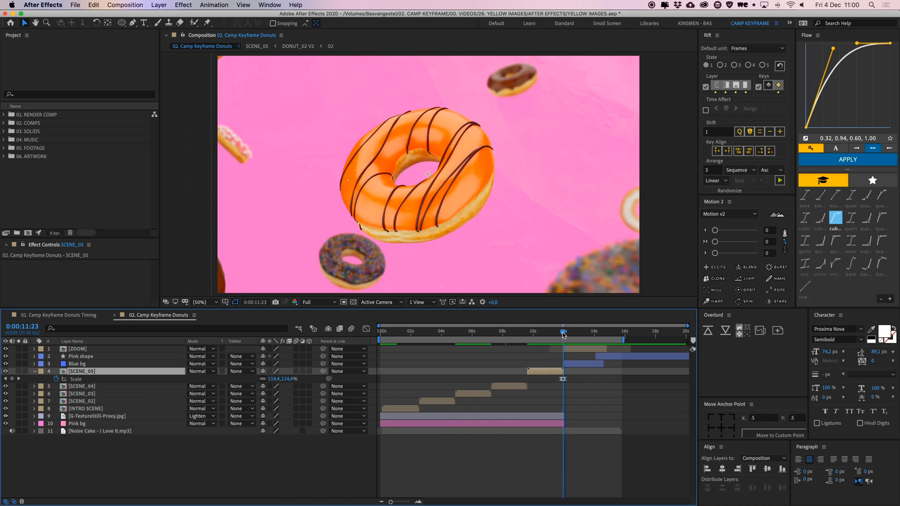
pyautogui.click(418, 502)
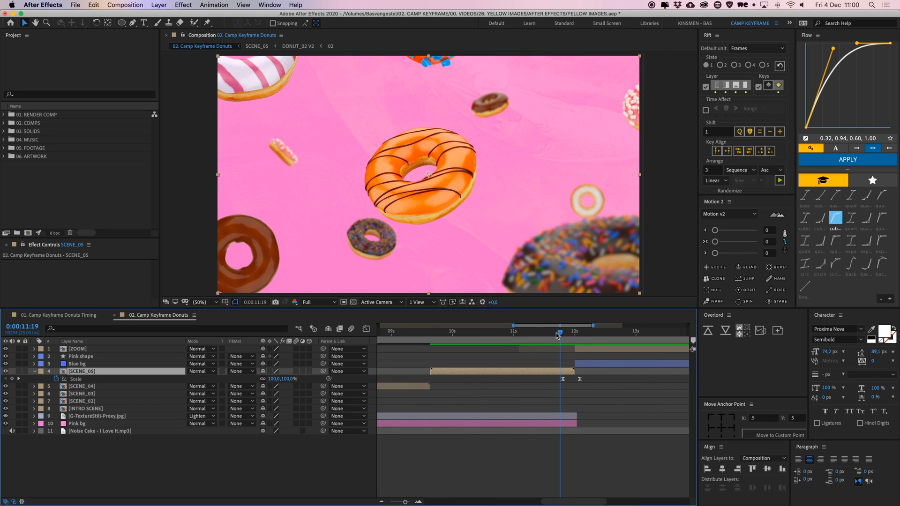
pyautogui.moveTo(561, 335)
pyautogui.mouseDown()
pyautogui.moveTo(600, 333)
pyautogui.moveTo(561, 334)
pyautogui.mouseUp()
# Try the transition into the zoom scene without SCENE_05's Scale keyframes, and undo their removal.
pyautogui.moveTo(580, 387); pyautogui.dragTo(560, 381)
pyautogui.click(588, 401)
pyautogui.press('pageup')
pyautogui.press('pageup')
pyautogui.press('pageup')
pyautogui.press('pageup')
pyautogui.press('pageup')
pyautogui.press('pageup')
pyautogui.press('pageup')
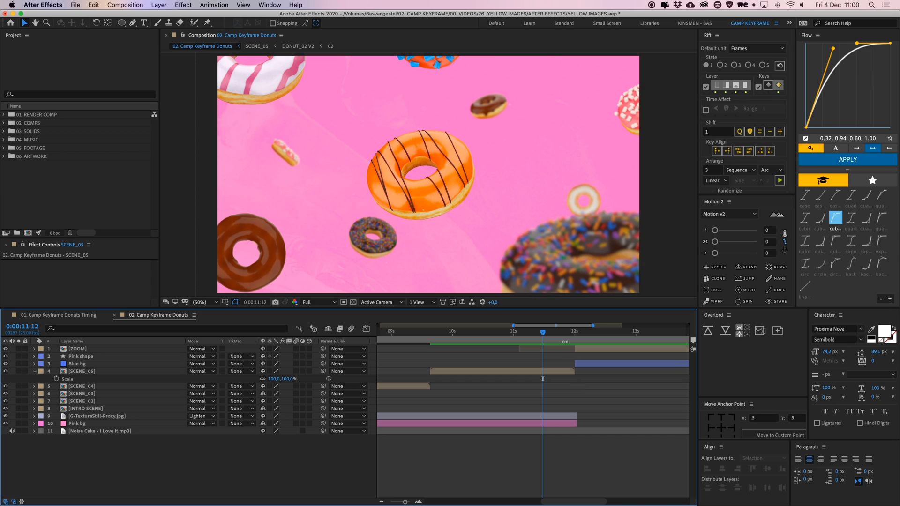
pyautogui.press('pageup')
pyautogui.press('space')
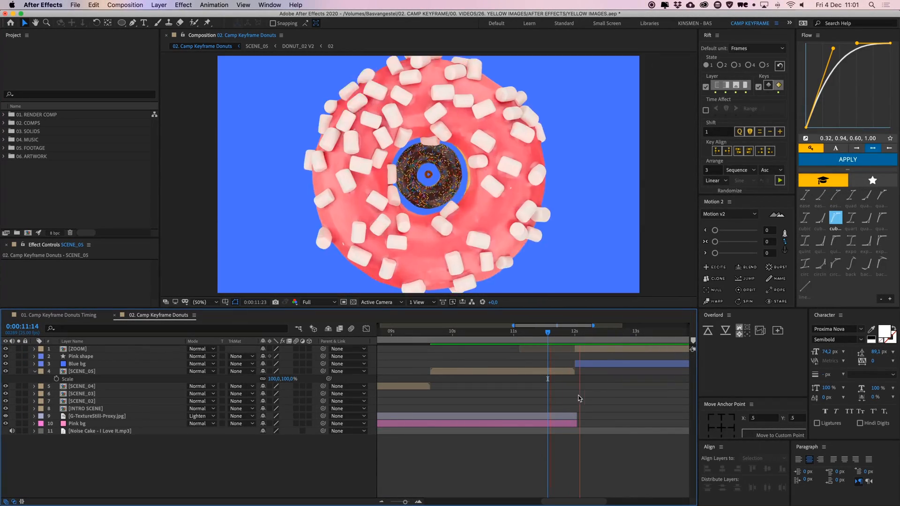
pyautogui.click(556, 336)
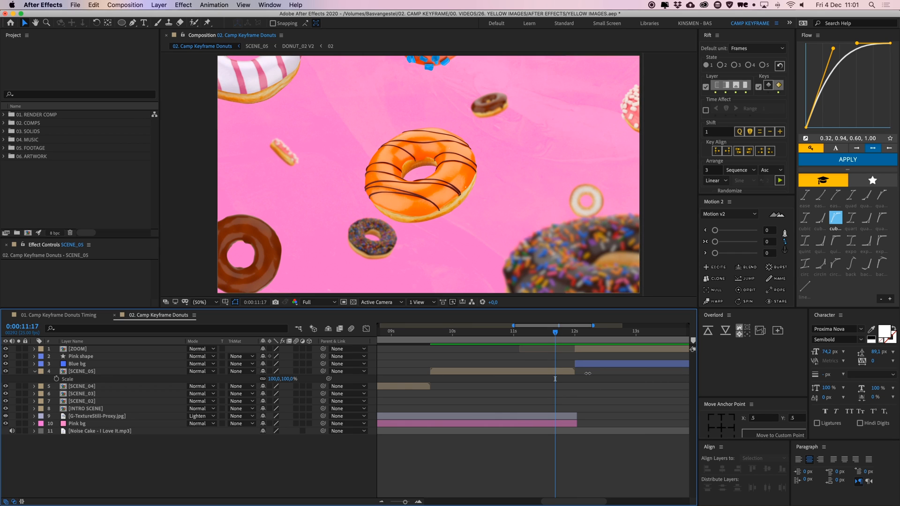
pyautogui.press('super+z')
# Preview the scaled transition from about 0:00:11:14 into the zoom scene and scrub on to 0:00:12:05.
pyautogui.moveTo(558, 335); pyautogui.dragTo(552, 335)
pyautogui.press('space')
pyautogui.click(548, 334)
pyautogui.press('space')
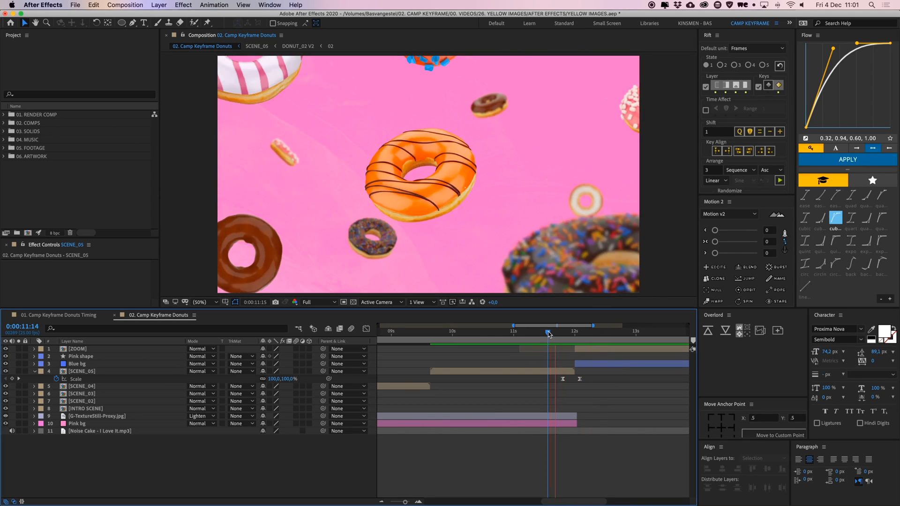
pyautogui.press('space')
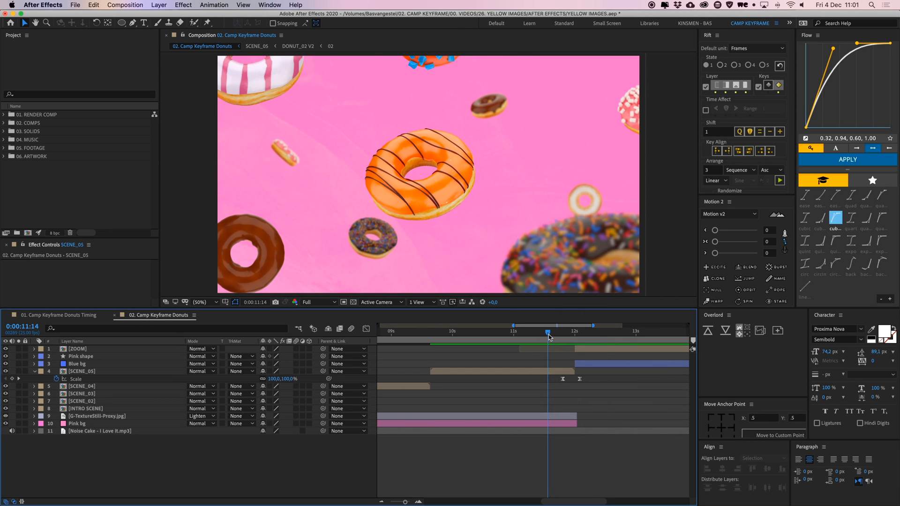
pyautogui.press('space')
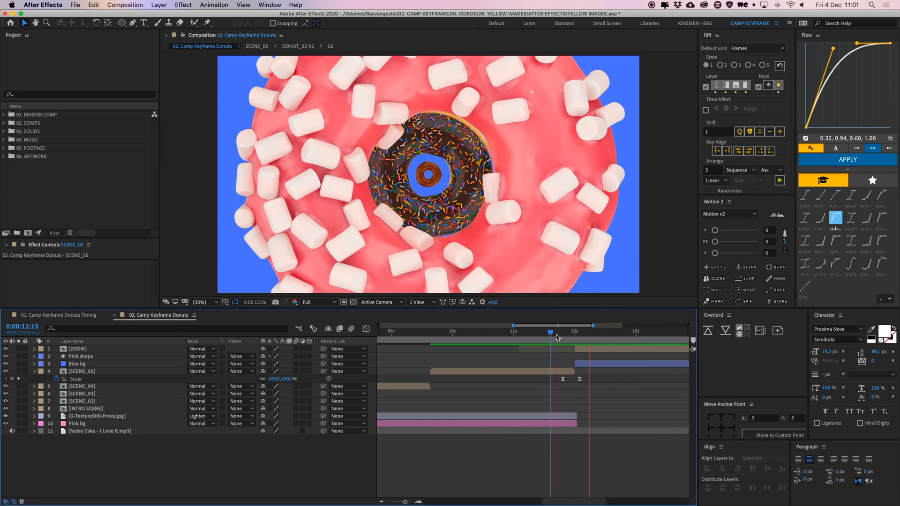
pyautogui.click(555, 336)
pyautogui.moveTo(554, 336); pyautogui.dragTo(587, 333)
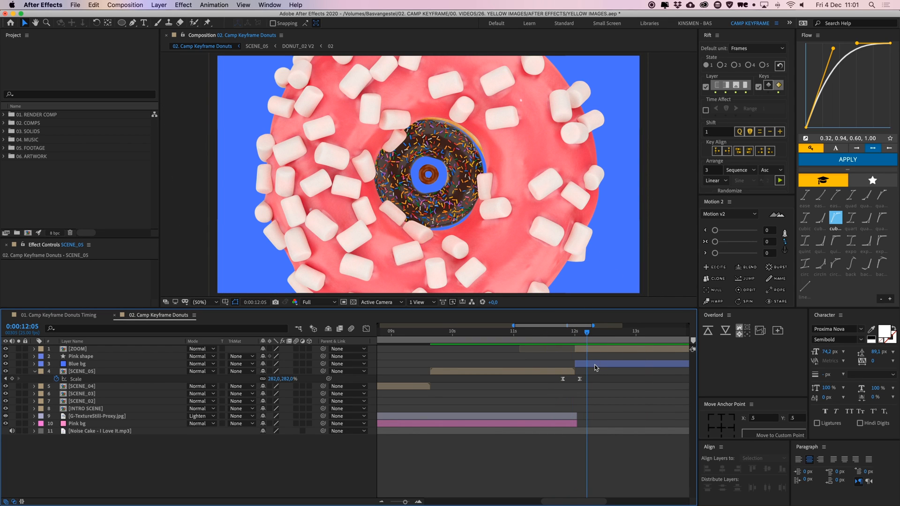
# Open the ZOOM composition and preview its nested donuts from the start.
pyautogui.click(430, 366)
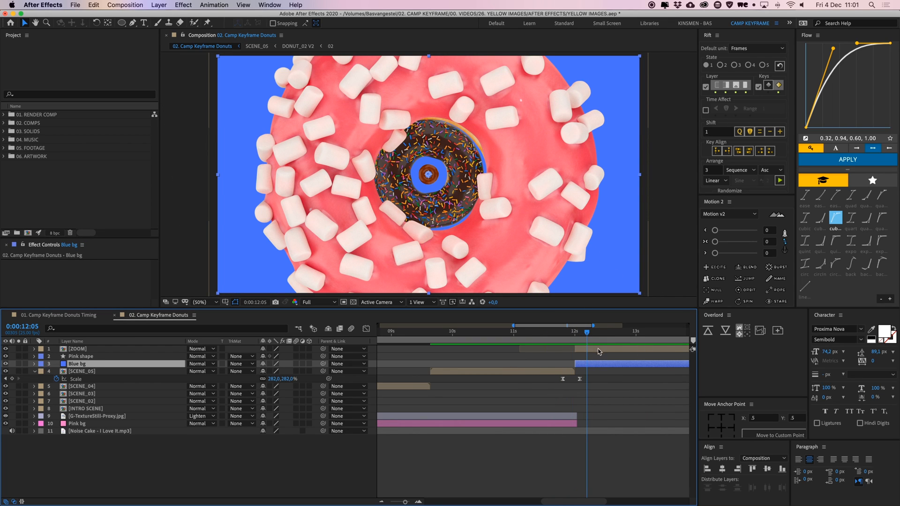
pyautogui.doubleClick(594, 349)
pyautogui.moveTo(426, 336); pyautogui.dragTo(381, 335)
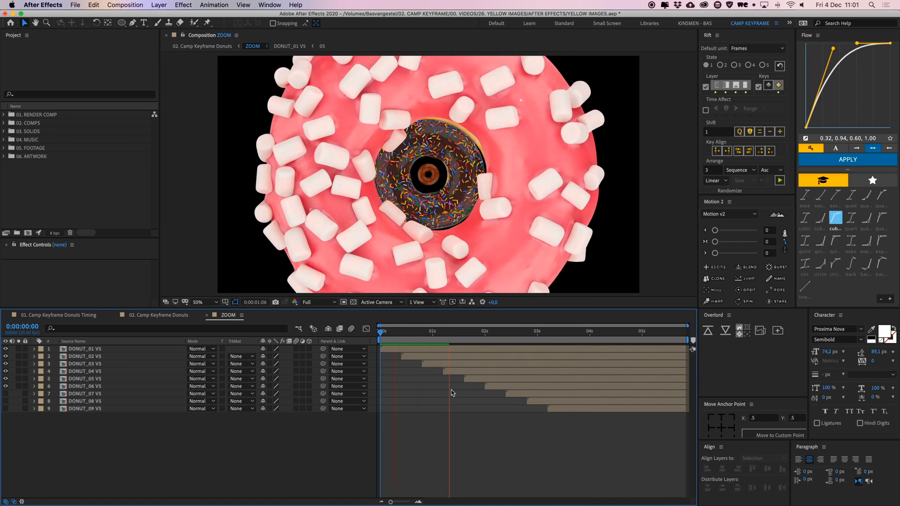
# Open the DONUT_01 V5 pre-comp from ZOOM, preview its donut sequence from the start and close it.
pyautogui.doubleClick(392, 348)
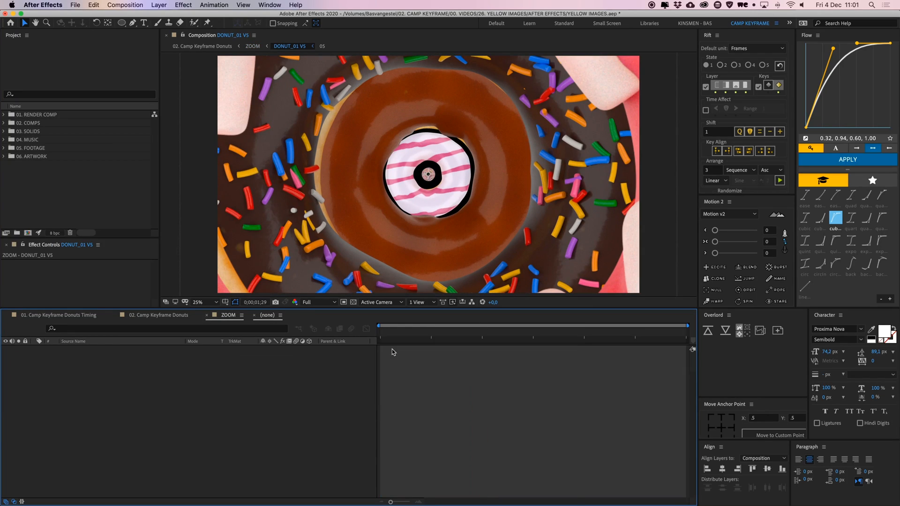
pyautogui.moveTo(397, 339); pyautogui.dragTo(379, 339)
pyautogui.press('space')
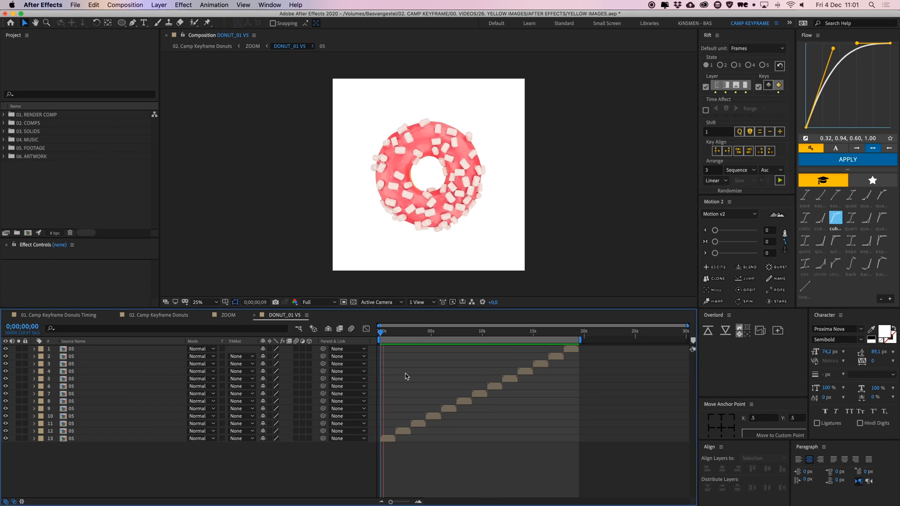
pyautogui.press('super+w')
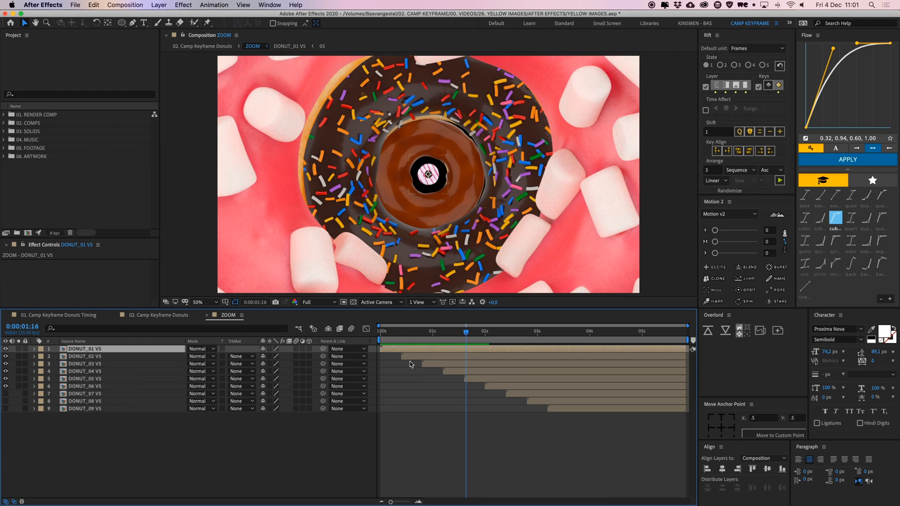
# Preview the ZOOM composition's nested donuts from the start and close it to return to 02. Camp Keyframe Donuts.
pyautogui.press('Home')
pyautogui.press('space')
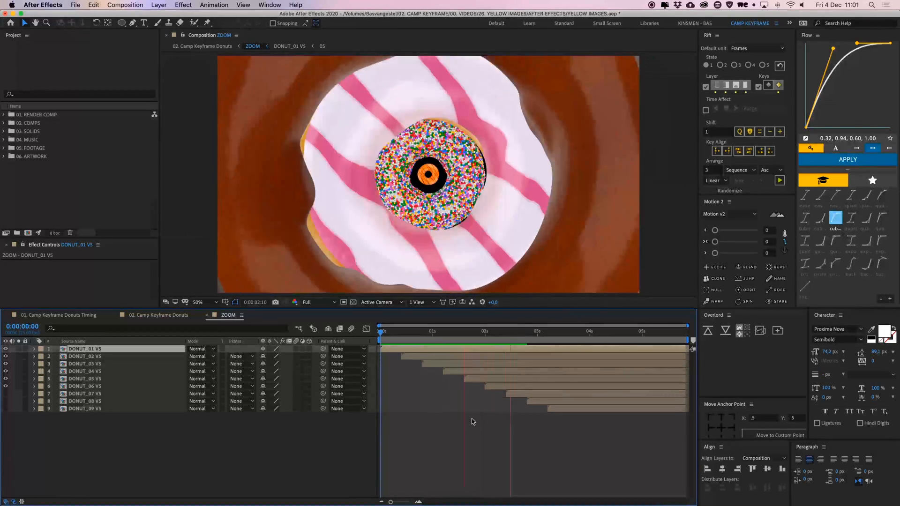
pyautogui.press('super+w')
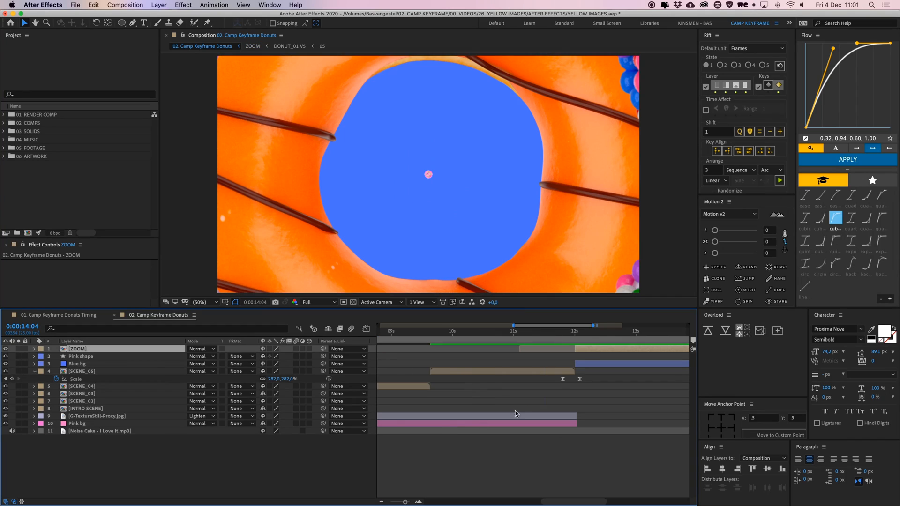
# Solo the Pink shape layer, preview the growing circle around 0:00:14:10, and restore the other layers' visibility.
pyautogui.hscroll(1, 590, 357)
pyautogui.click(559, 356)
pyautogui.hscroll(5, 564, 357)
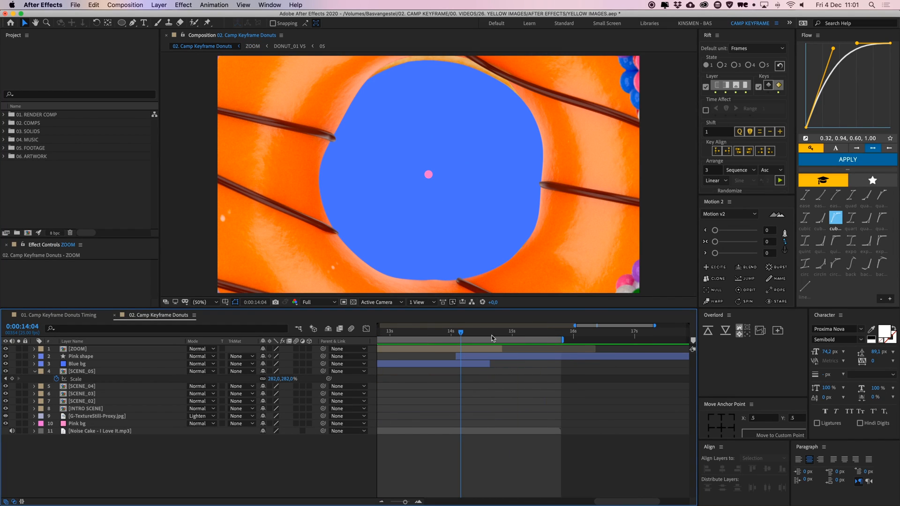
pyautogui.press('space')
pyautogui.click(513, 356)
pyautogui.click(18, 356)
pyautogui.moveTo(475, 334)
pyautogui.mouseDown()
pyautogui.moveTo(460, 333)
pyautogui.moveTo(476, 337)
pyautogui.mouseUp()
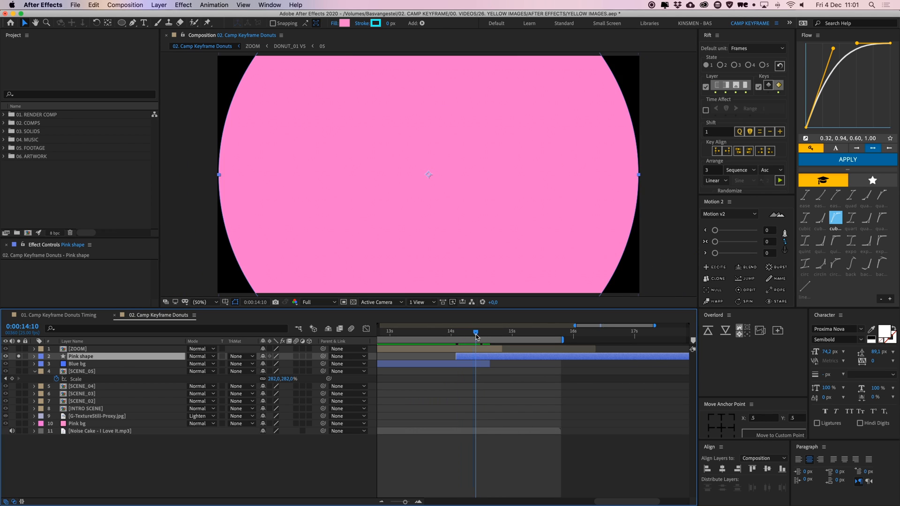
pyautogui.press('space')
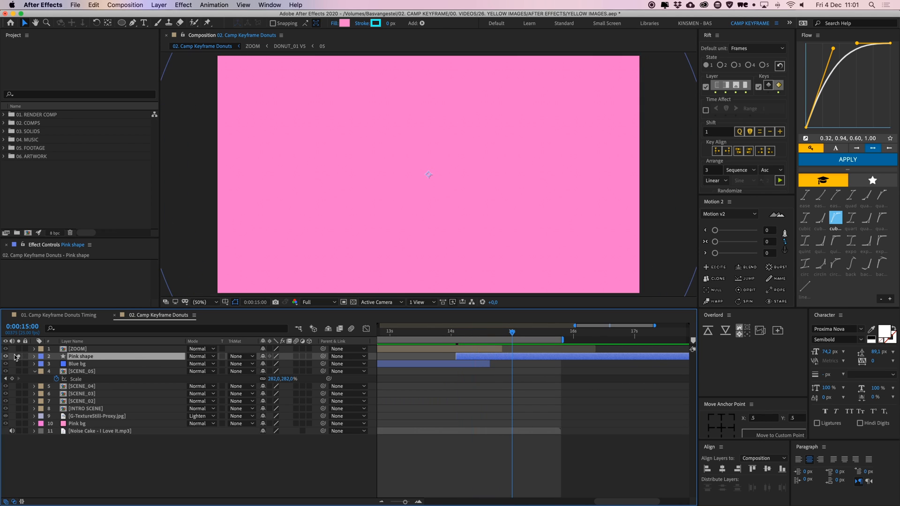
pyautogui.click(488, 377)
# Preview the whole 02. Camp Keyframe Donuts composition from its first frame.
pyautogui.press('-')
pyautogui.press('-')
pyautogui.press('-')
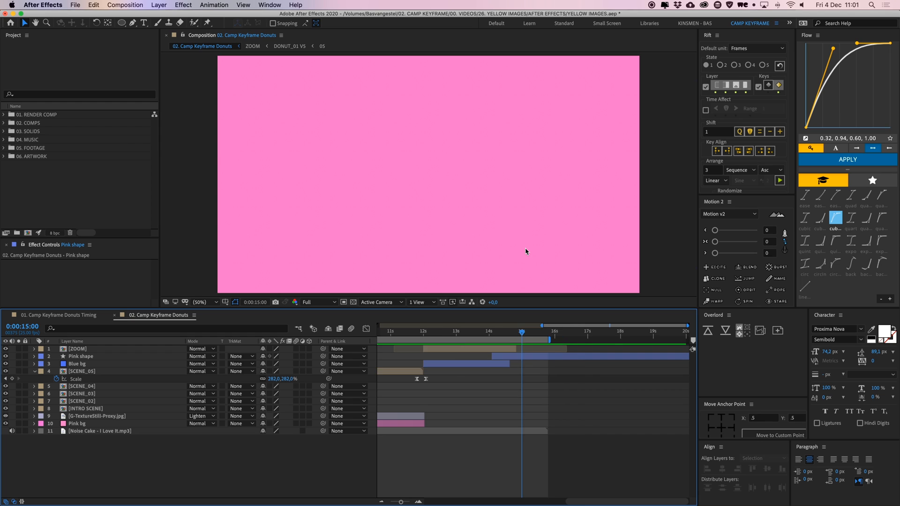
pyautogui.press('Home')
pyautogui.press('space')
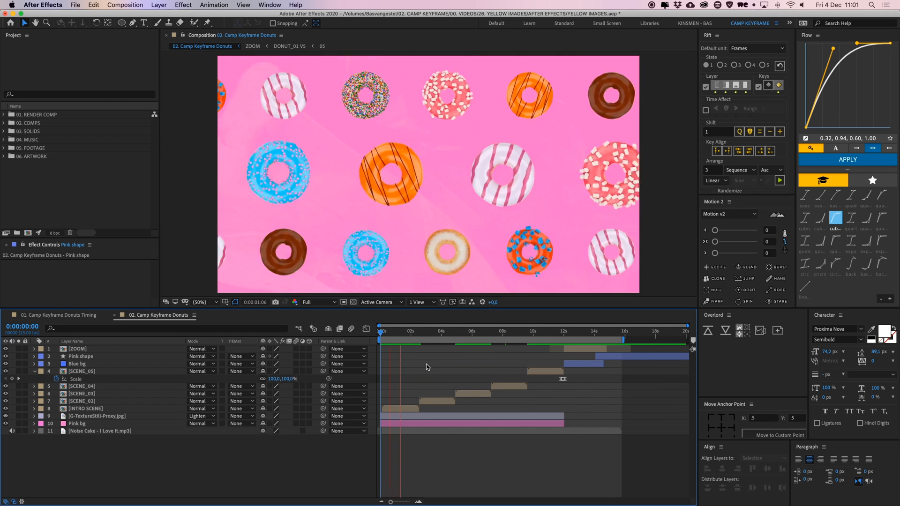